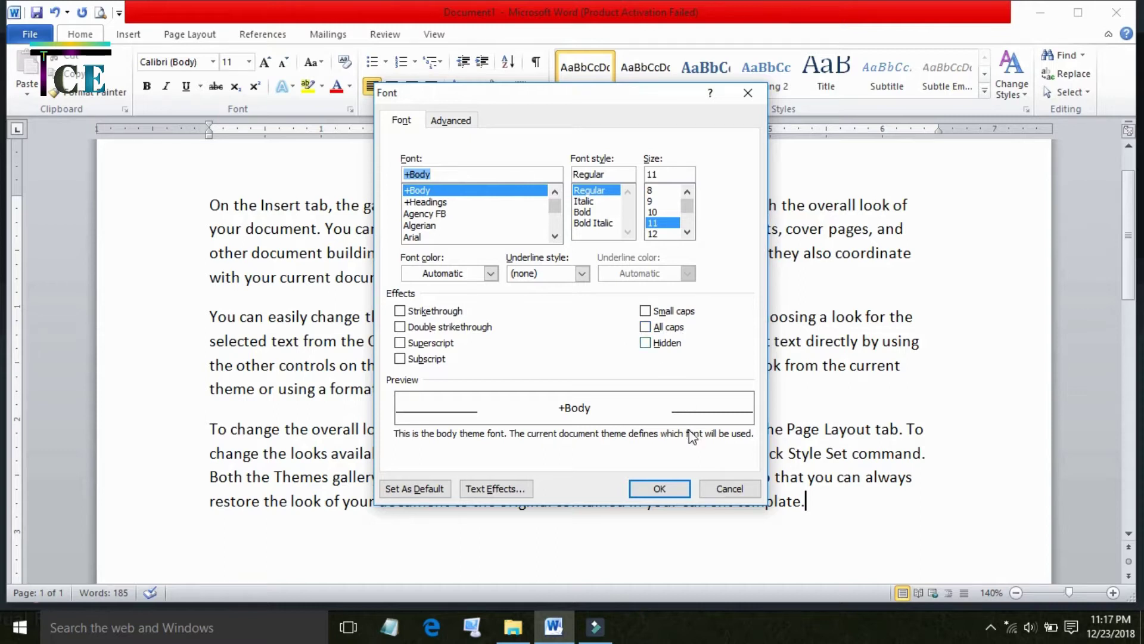
Step: Apply the Small caps font effect to the first line of the first paragraph
click(716, 489)
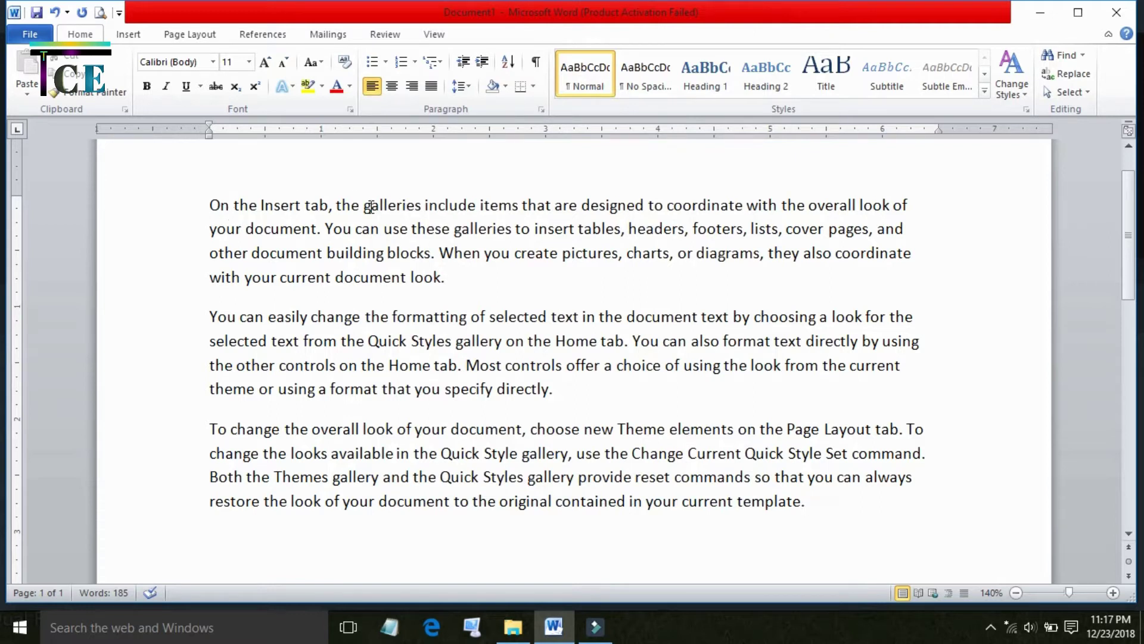
click(192, 216)
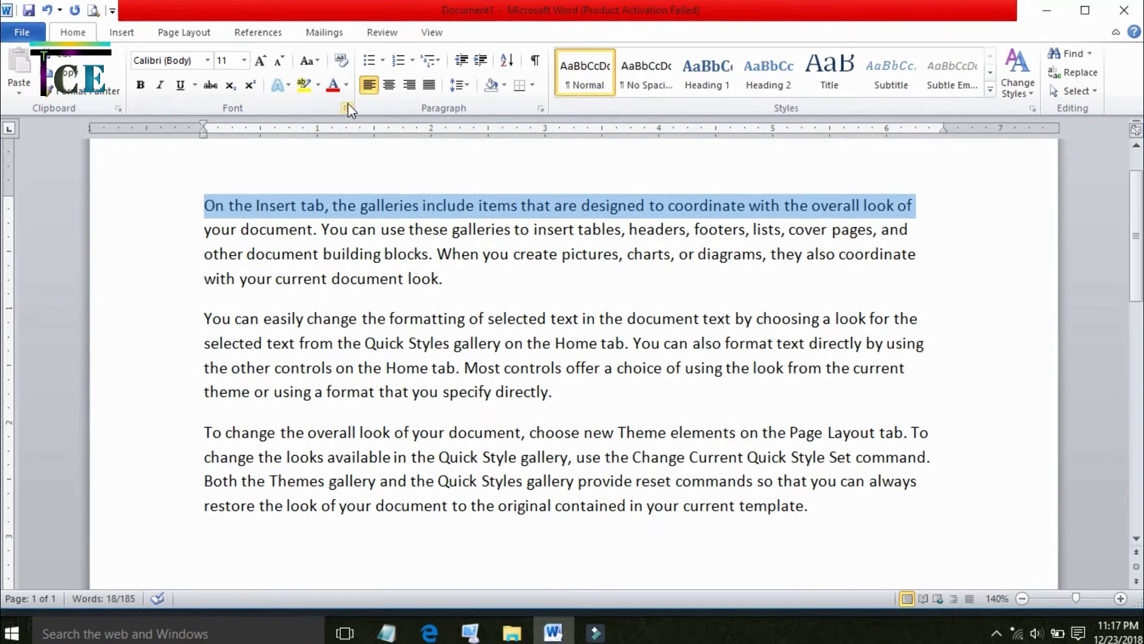
click(348, 109)
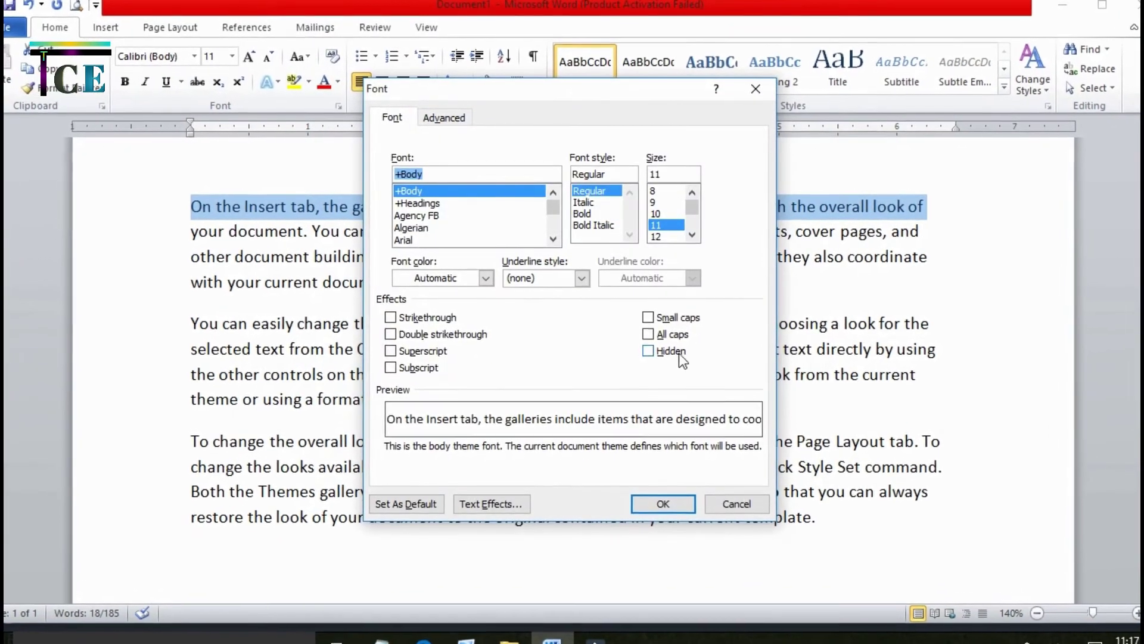
click(647, 316)
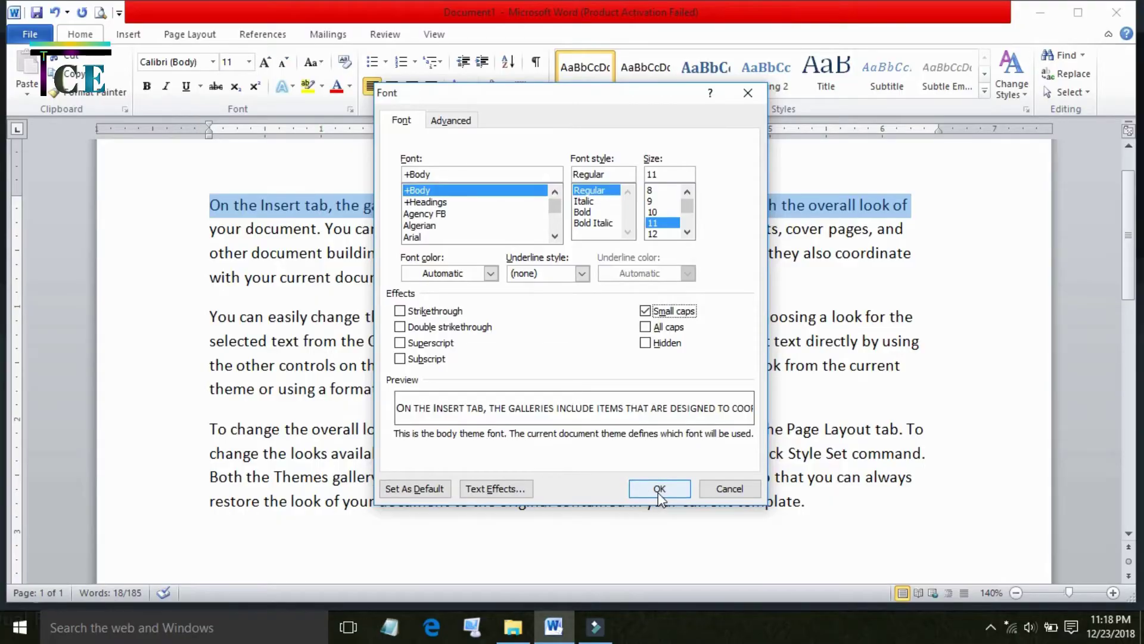
click(659, 489)
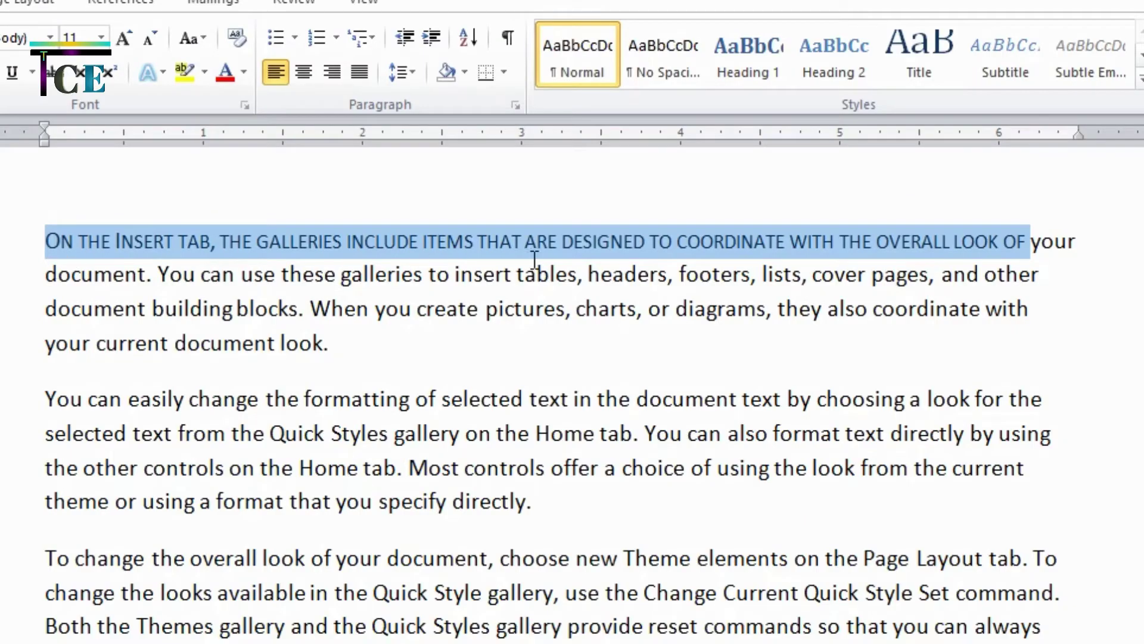
Step: Apply the All caps font effect to the second line of the first paragraph
click(18, 274)
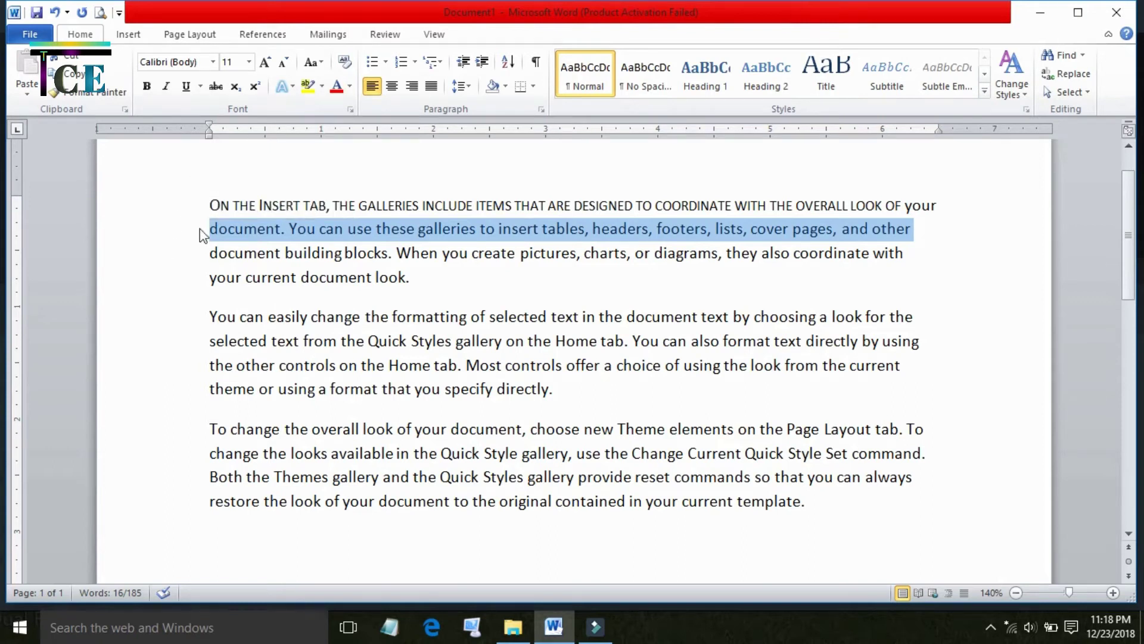
click(351, 109)
click(645, 328)
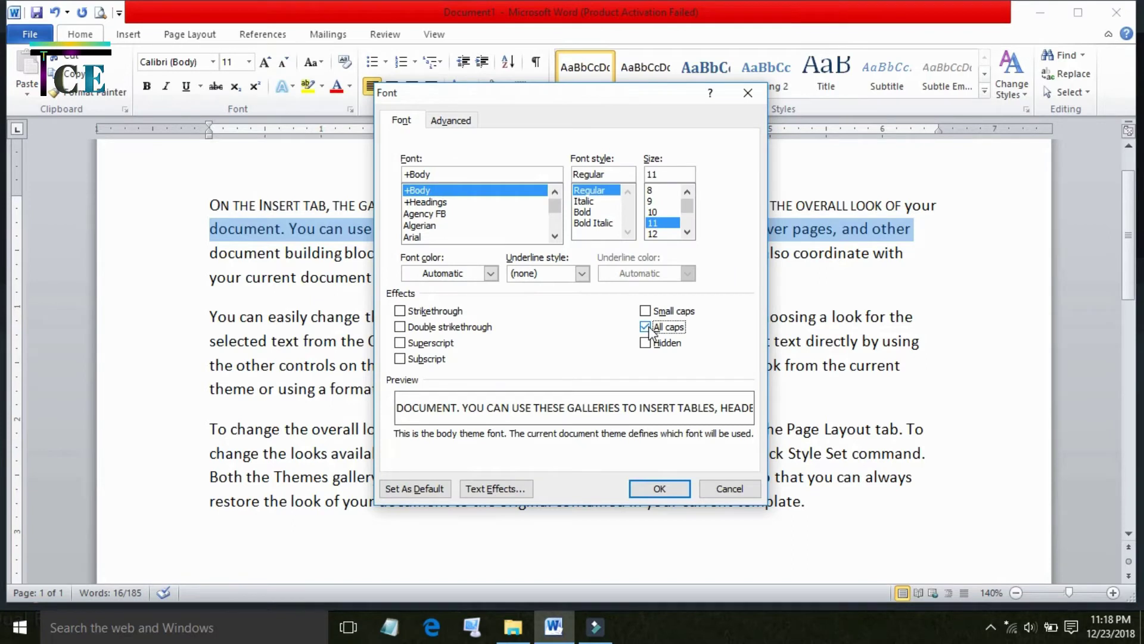
click(672, 490)
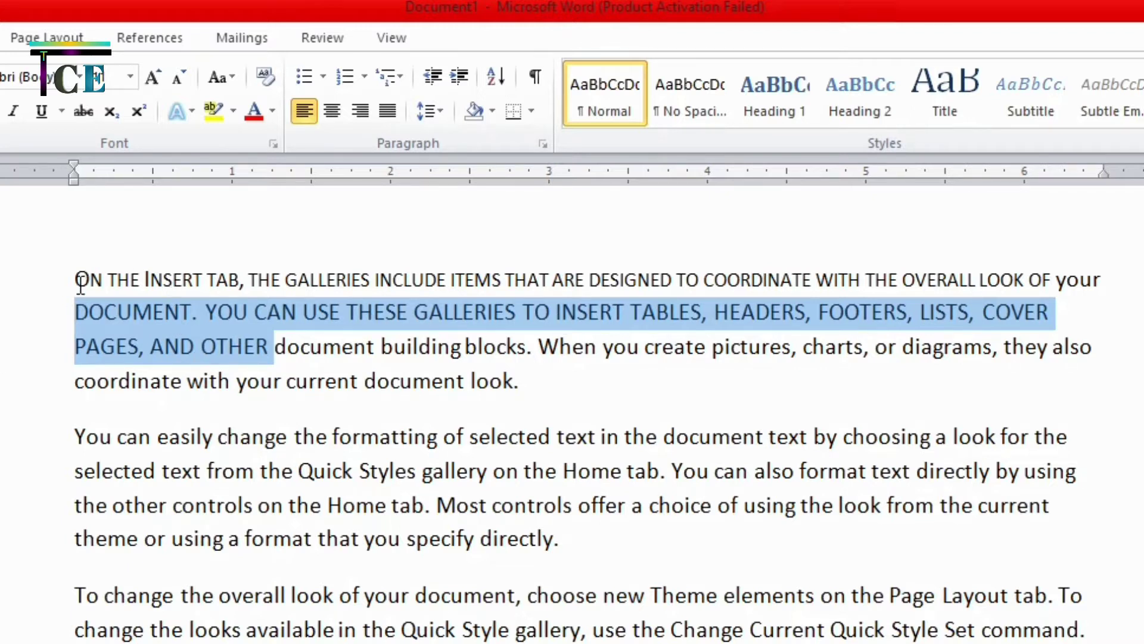
click(602, 347)
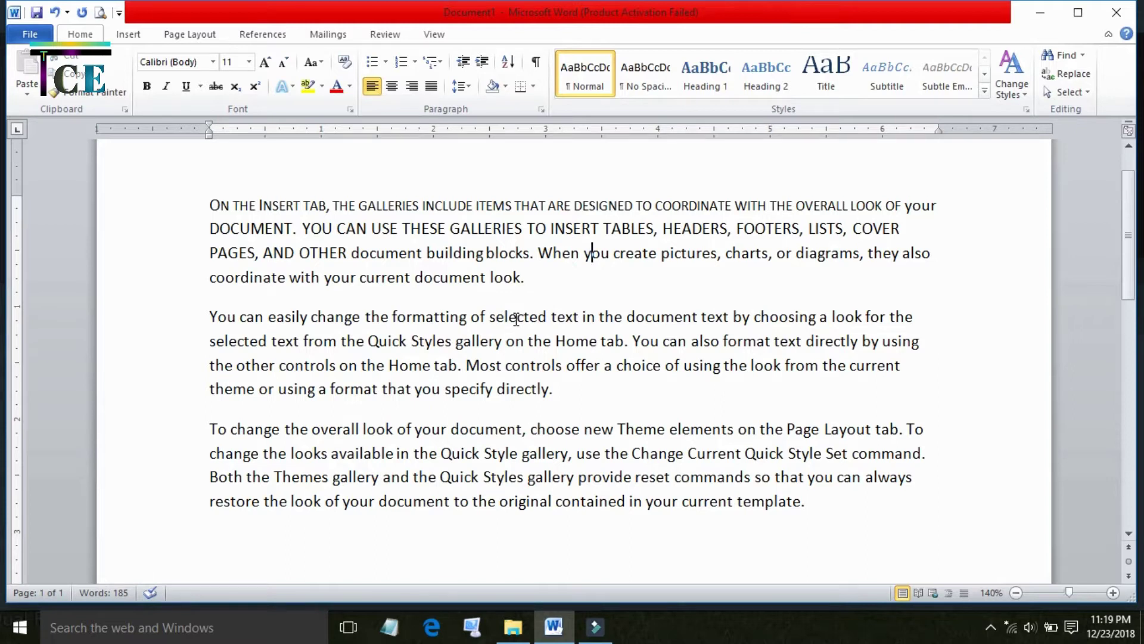
Step: Apply the Small caps effect to the word "gallery" in the second line of the third paragraph
double_click(542, 455)
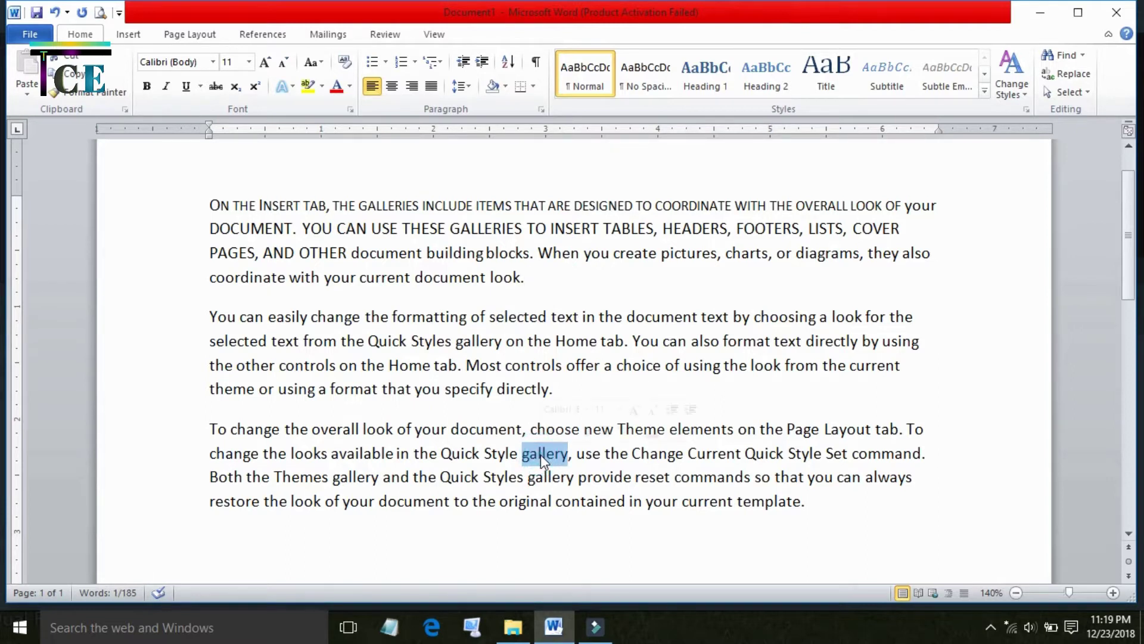
click(350, 110)
click(647, 311)
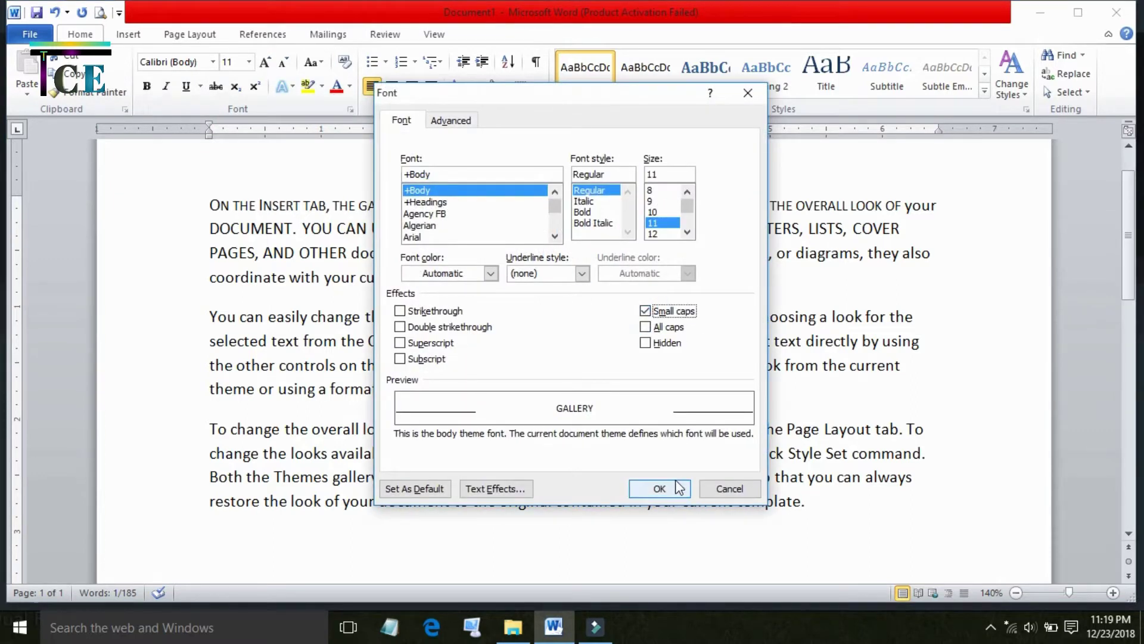
click(659, 488)
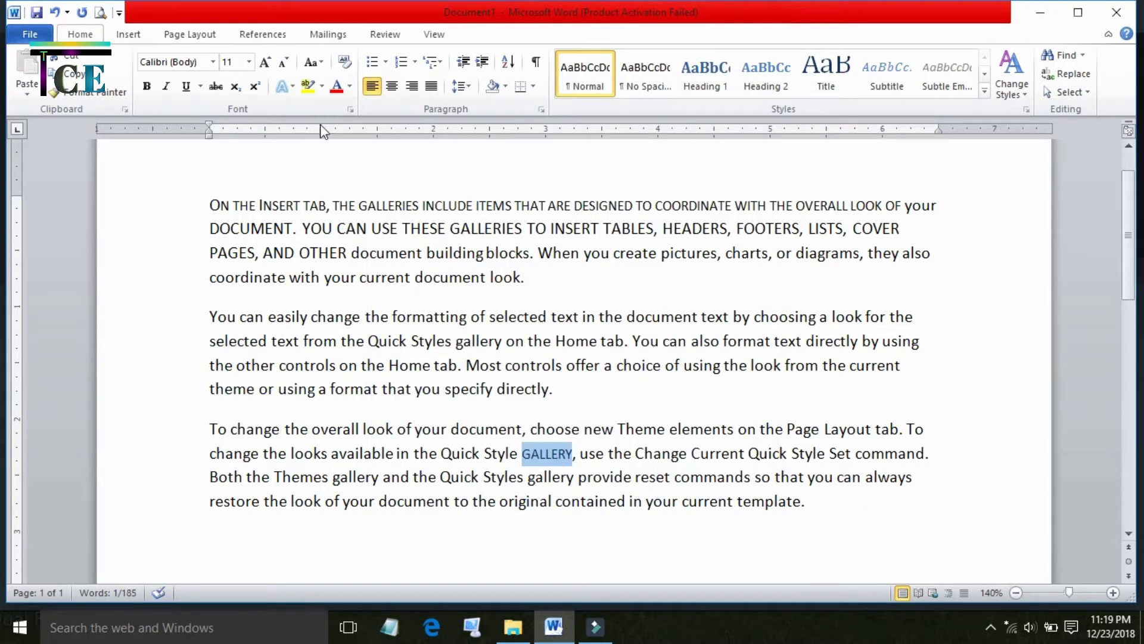
Step: Apply the All caps effect to the word "gallery" after "Quick Styles" in the third paragraph
double_click(548, 477)
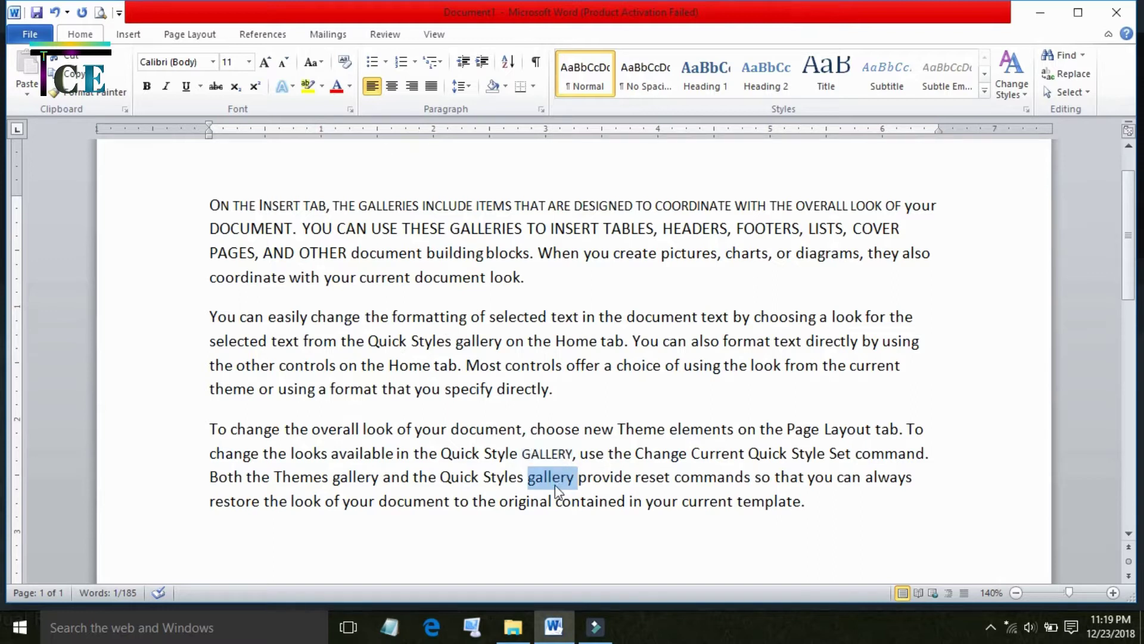
click(351, 111)
click(650, 328)
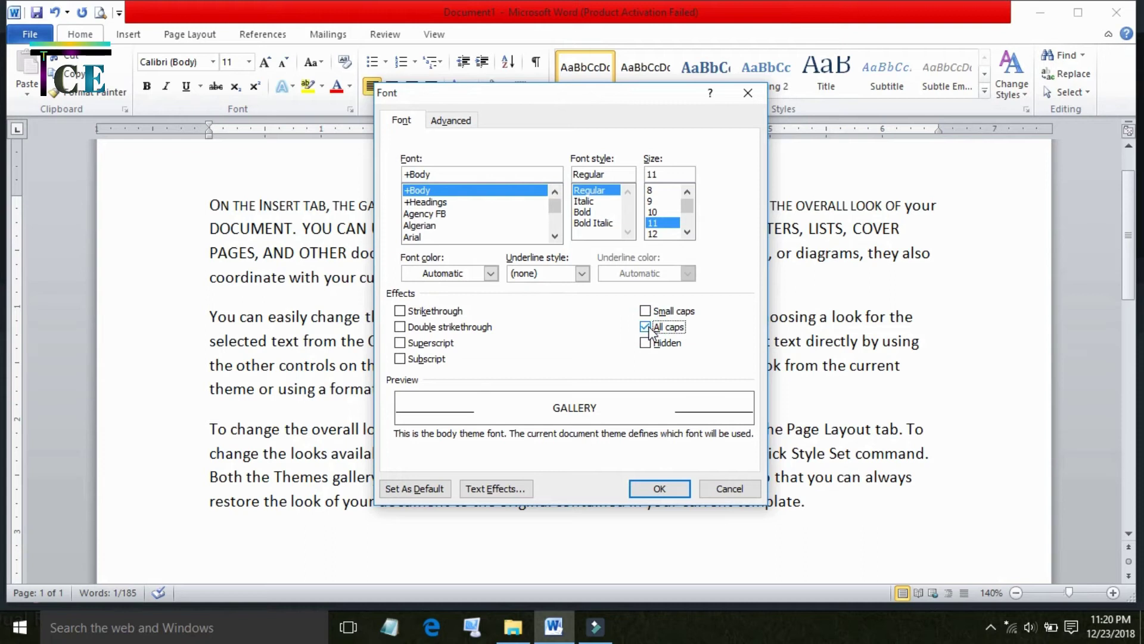
click(663, 488)
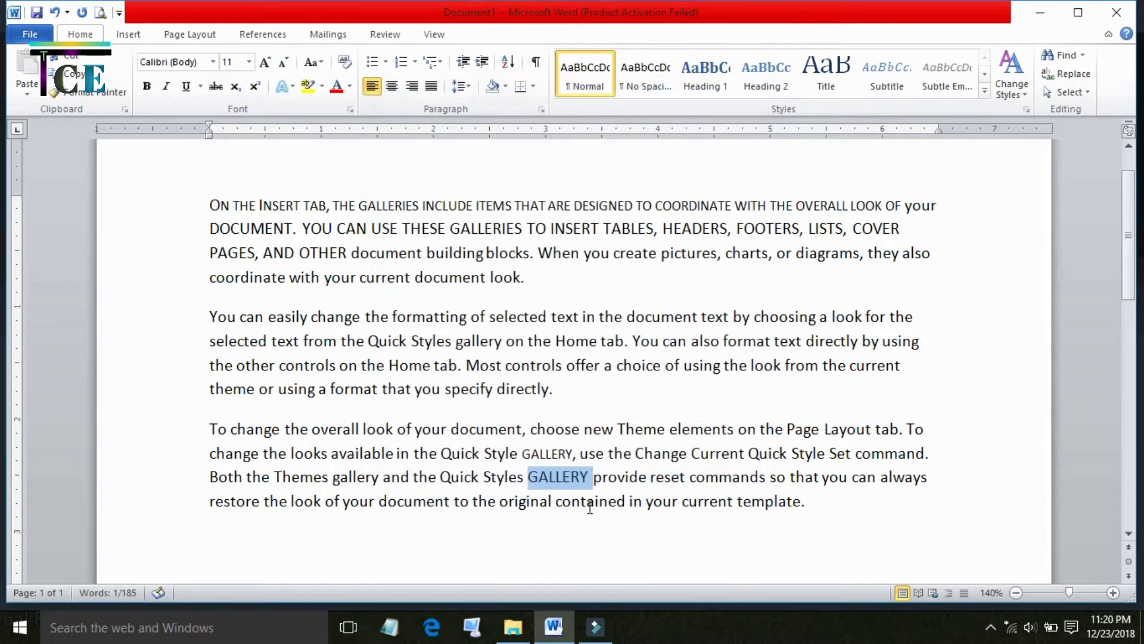
click(591, 548)
click(559, 453)
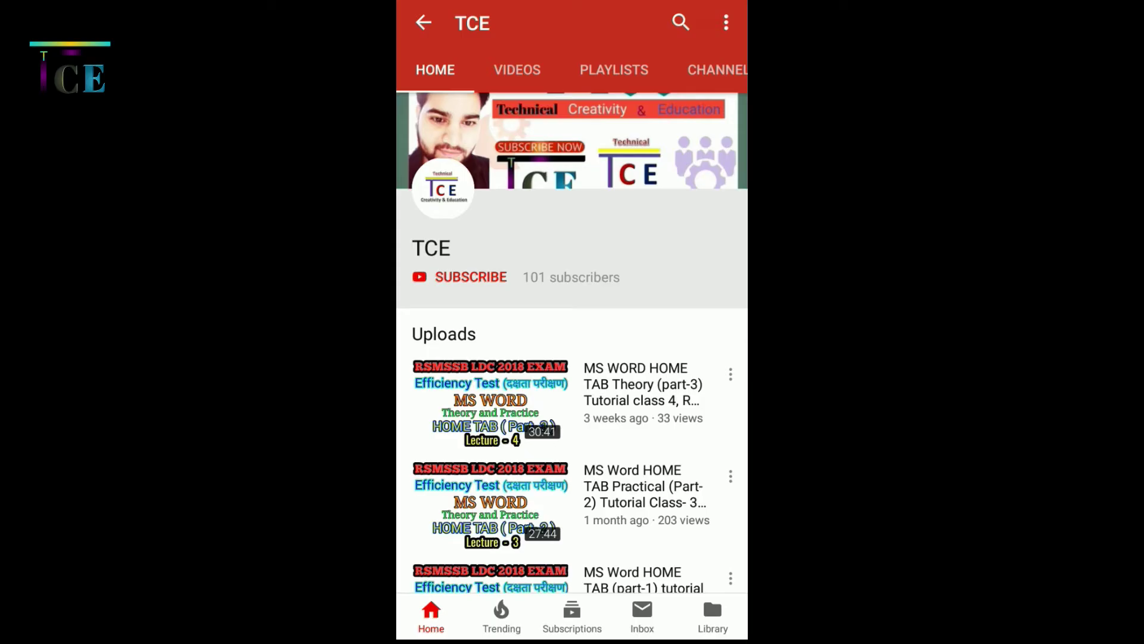
click(470, 277)
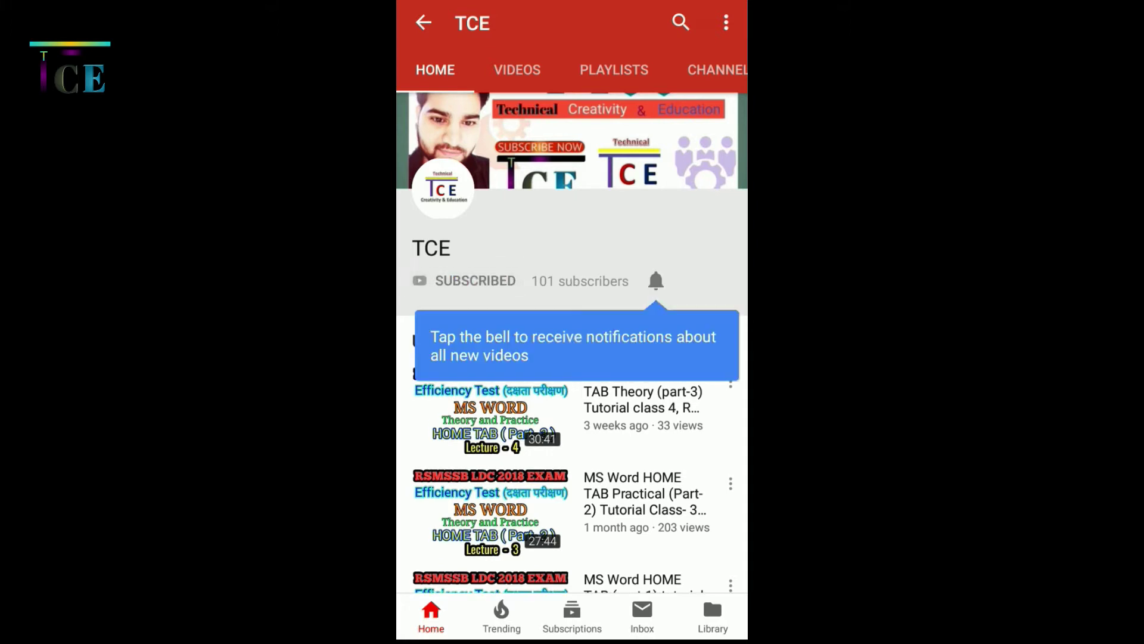
click(656, 280)
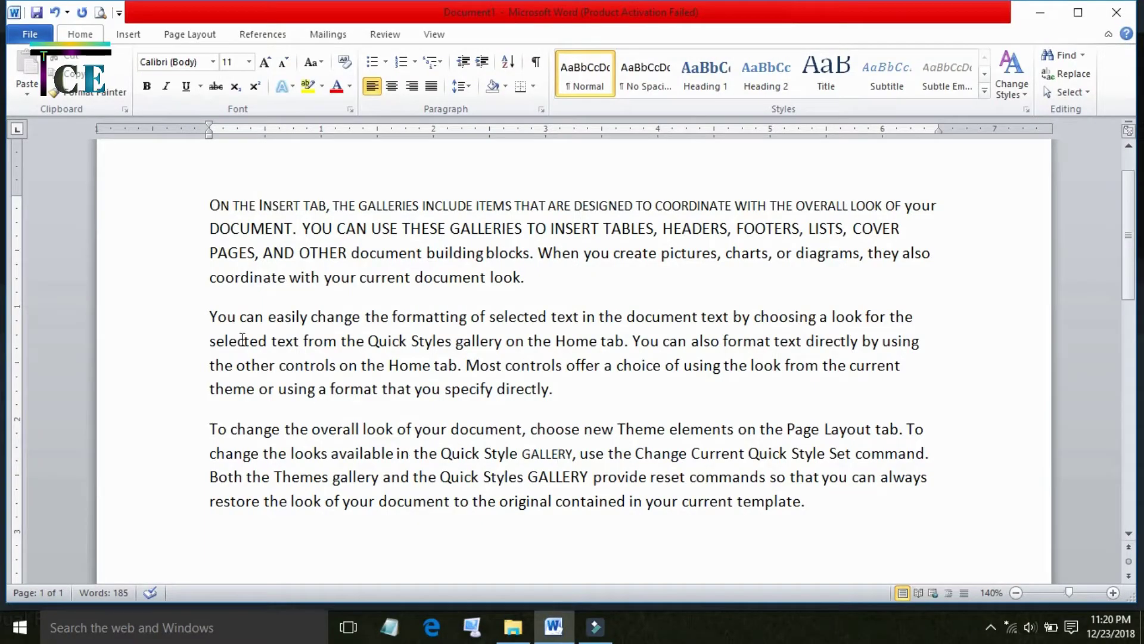
key(ctrl+d)
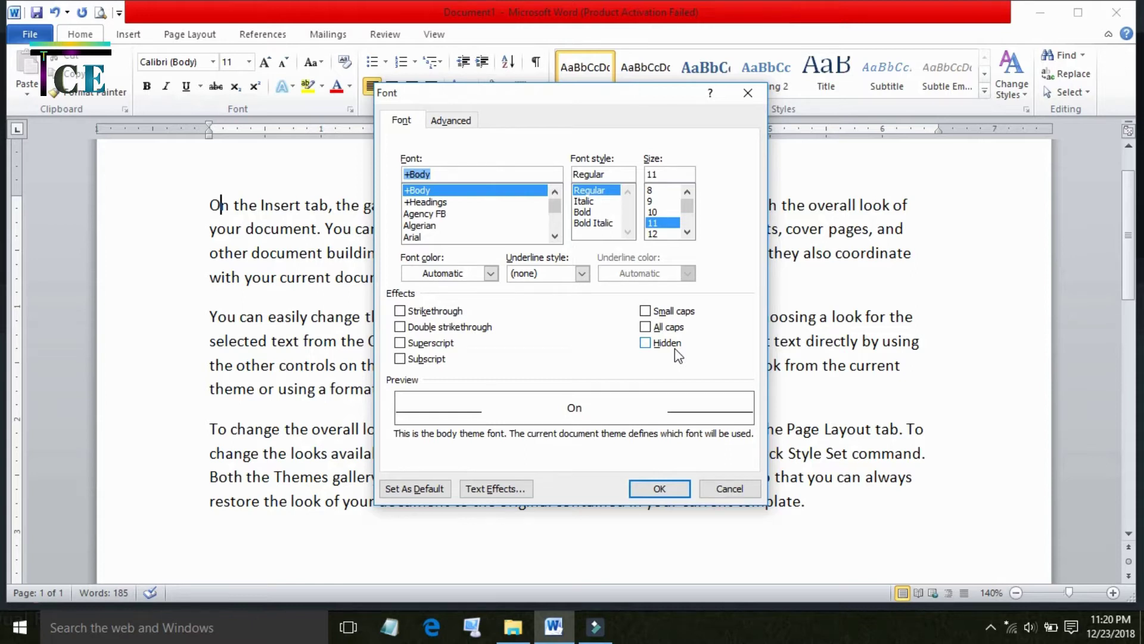
key(Escape)
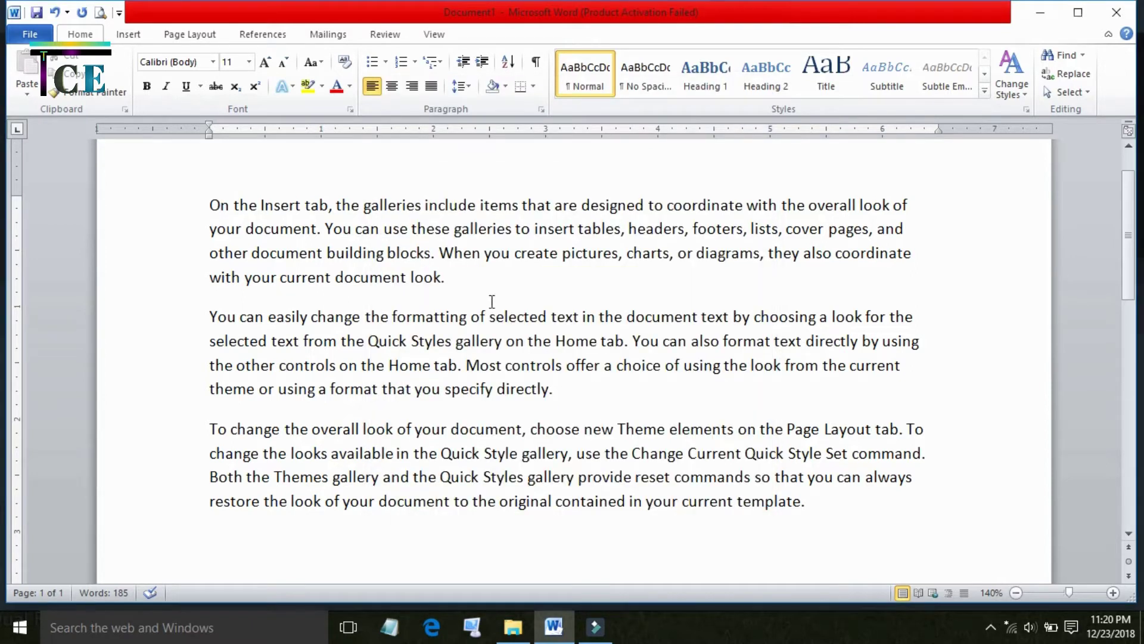
Step: Enlarge the word "pictures" in the first paragraph to 14 pt and colour it dark red
double_click(591, 253)
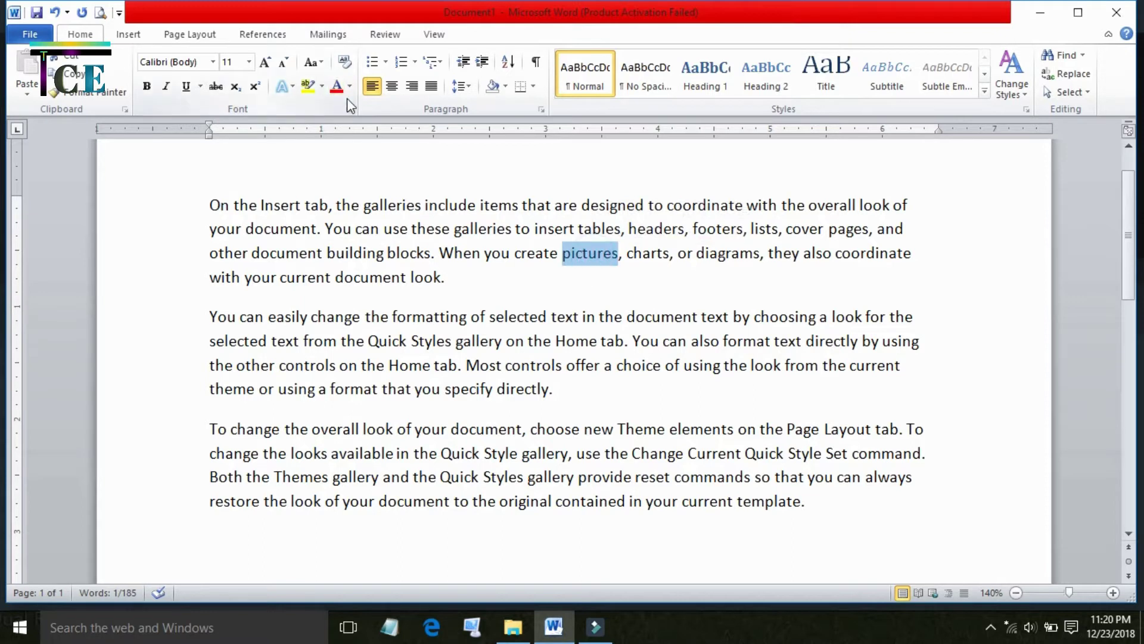
click(265, 62)
click(265, 62)
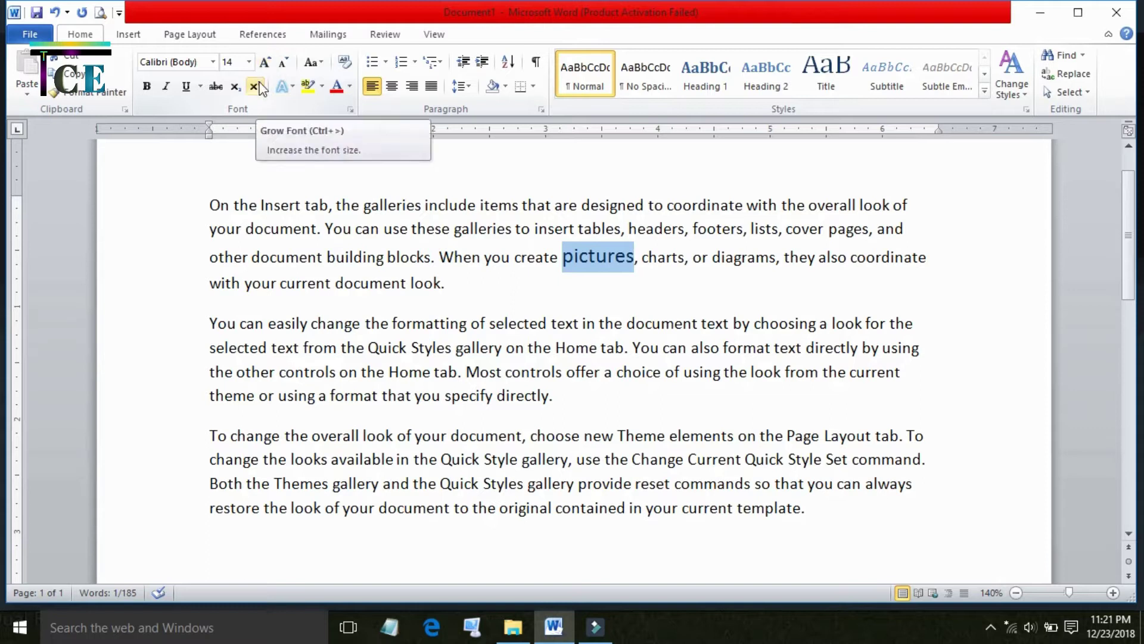
click(351, 87)
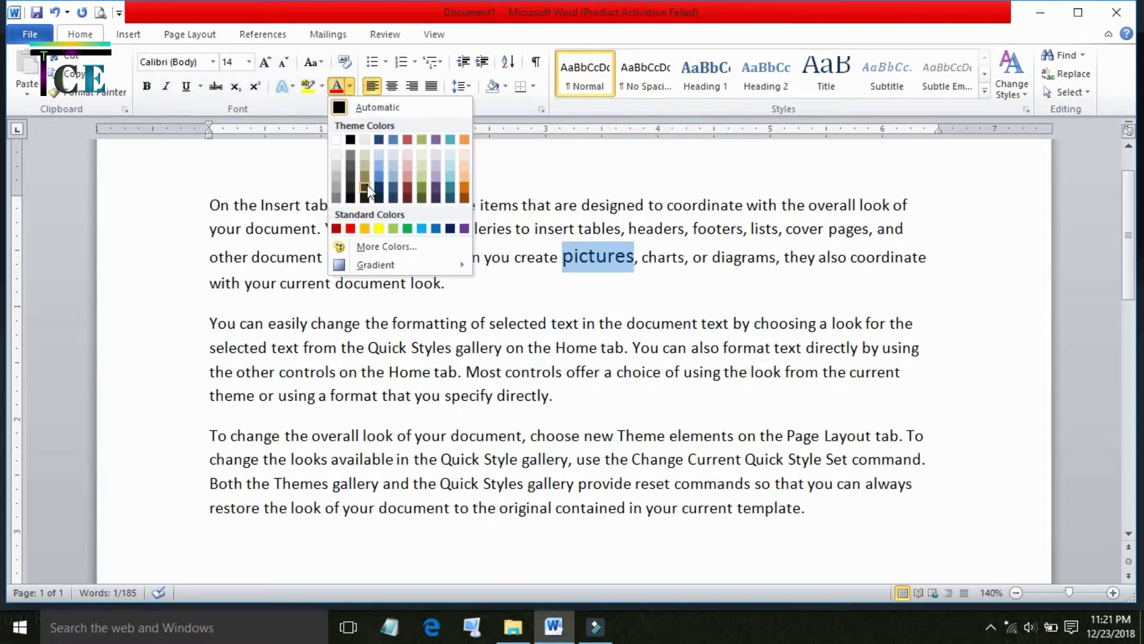
click(337, 229)
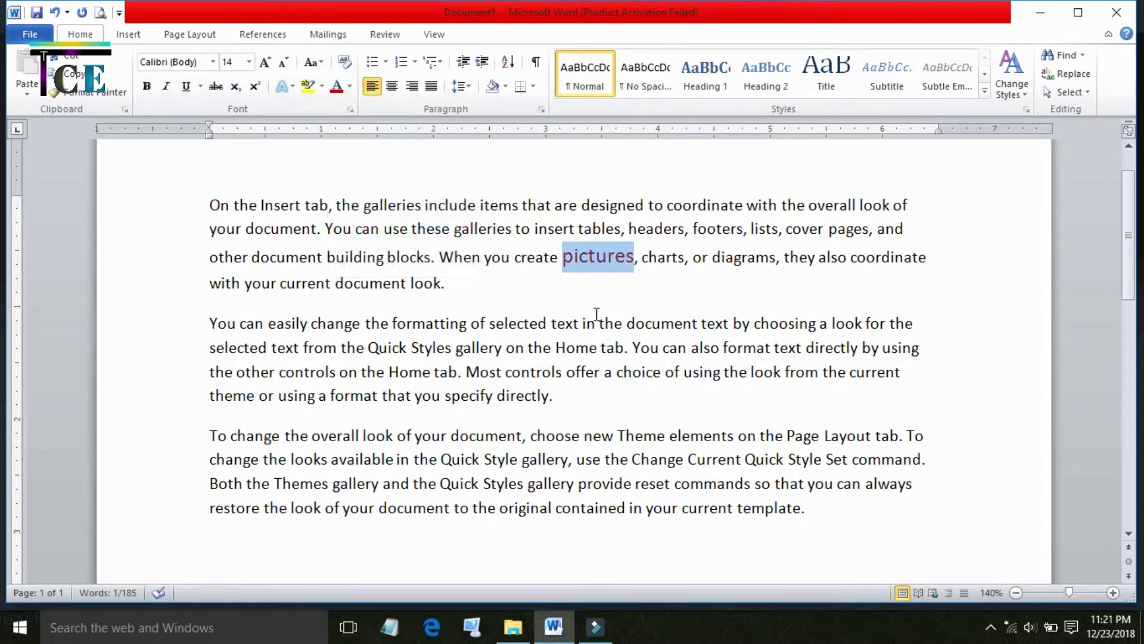
click(593, 298)
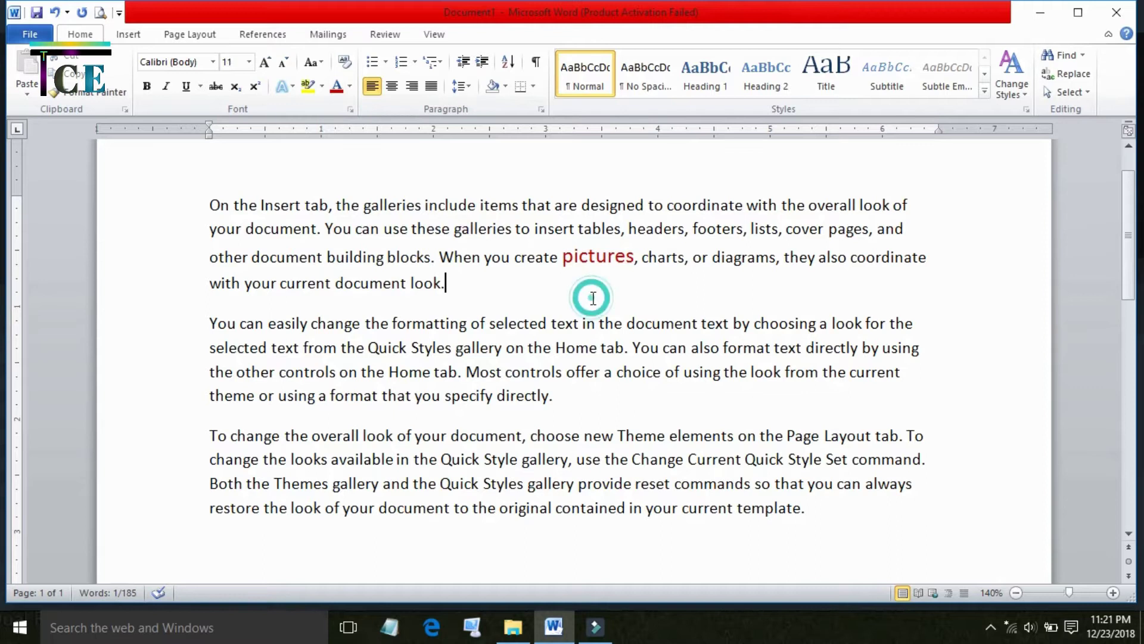
Step: Apply the Hidden font effect to the dark red word "pictures" in the first paragraph
double_click(606, 260)
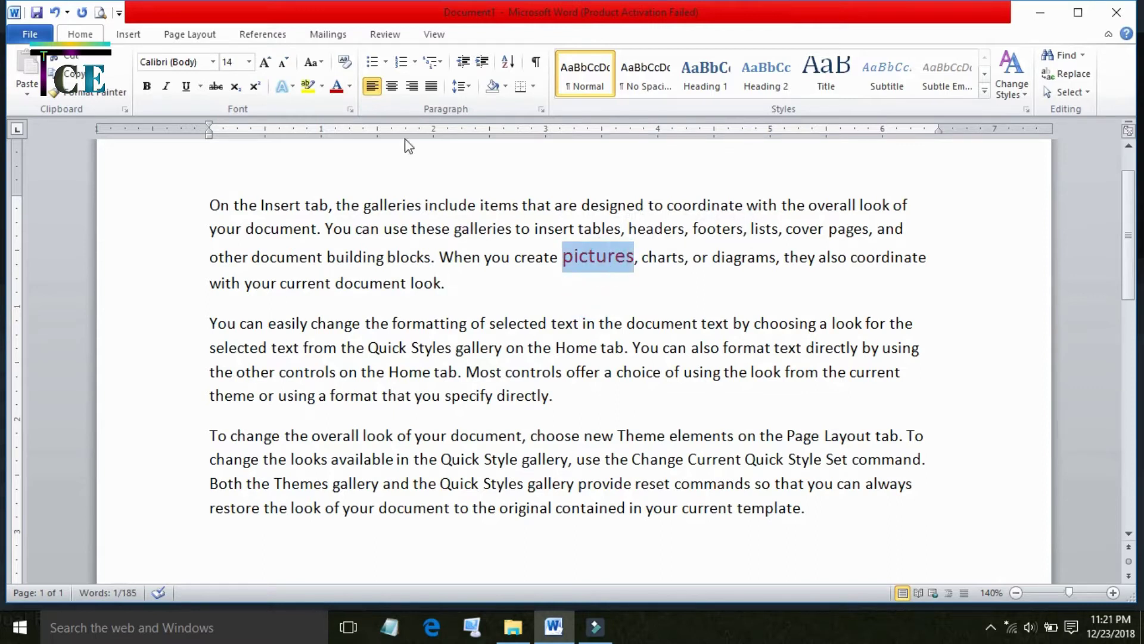
click(350, 110)
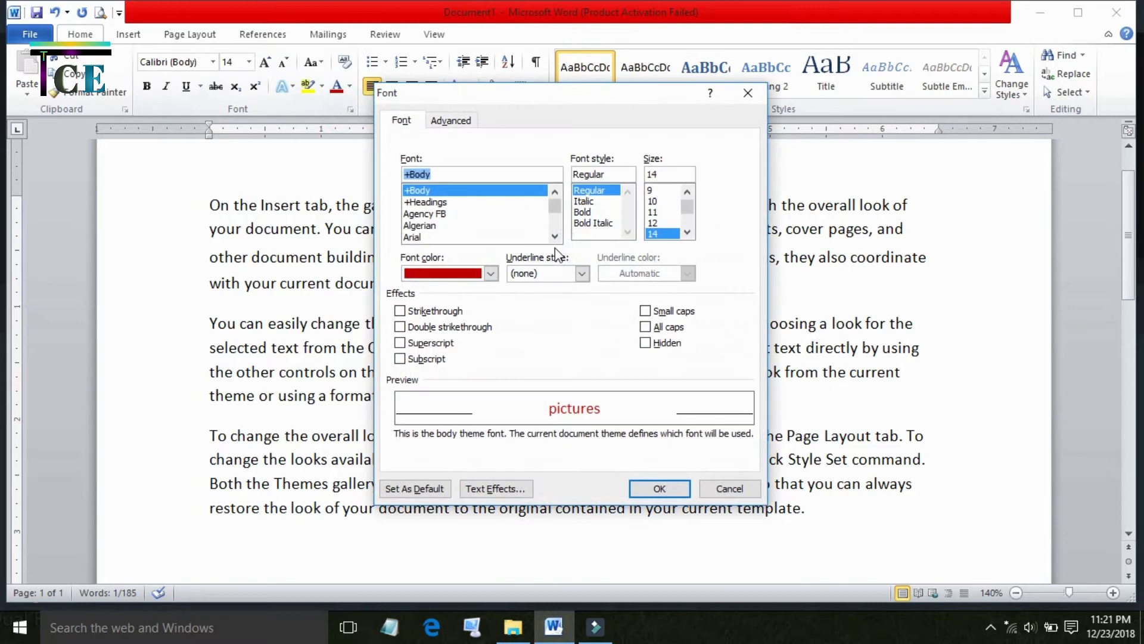
click(646, 343)
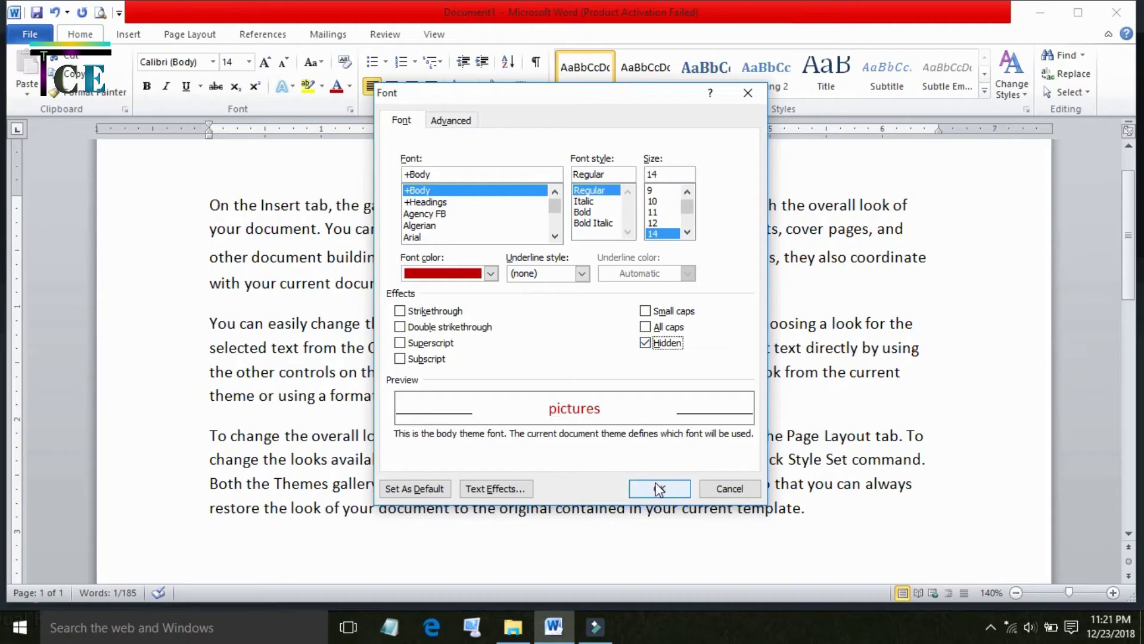
click(704, 599)
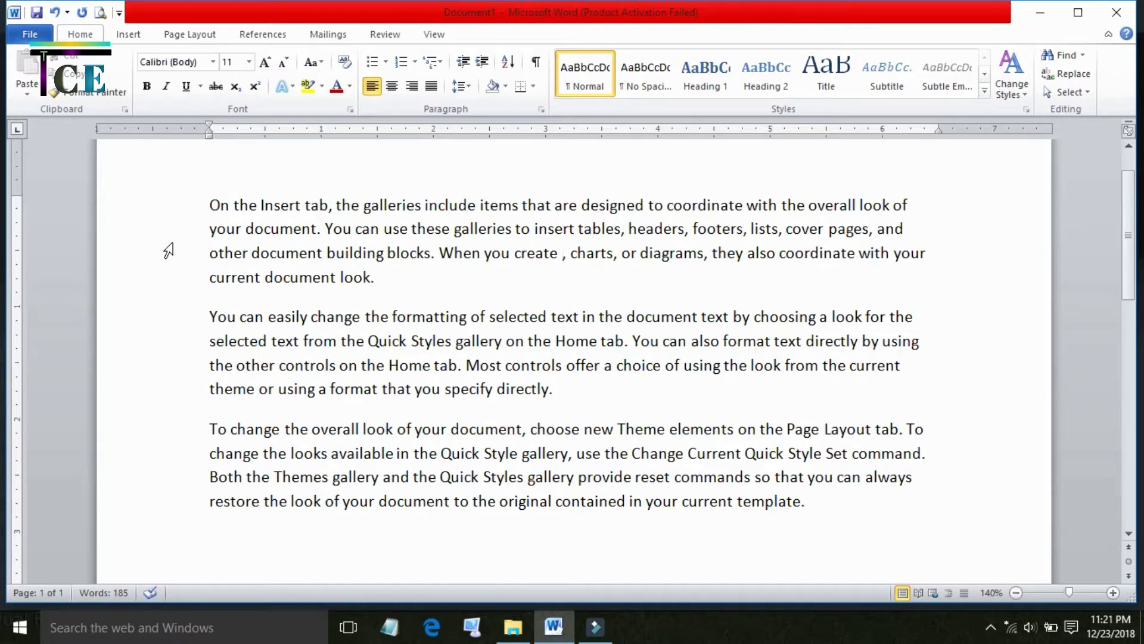
click(125, 365)
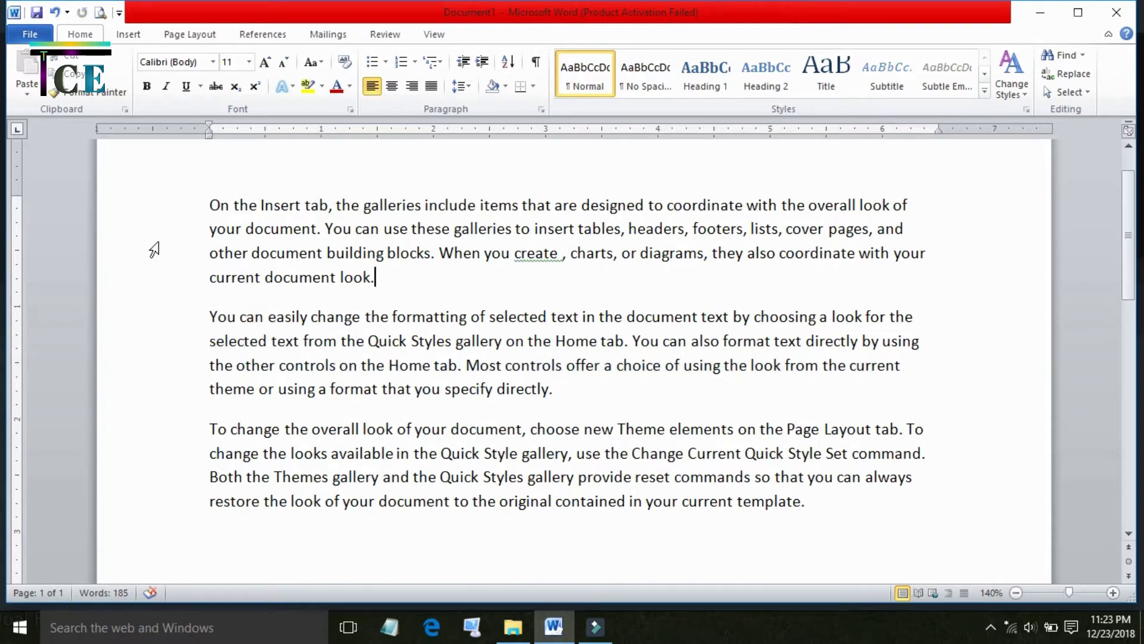
Step: Remove the Hidden font effect from the entire first paragraph
double_click(154, 249)
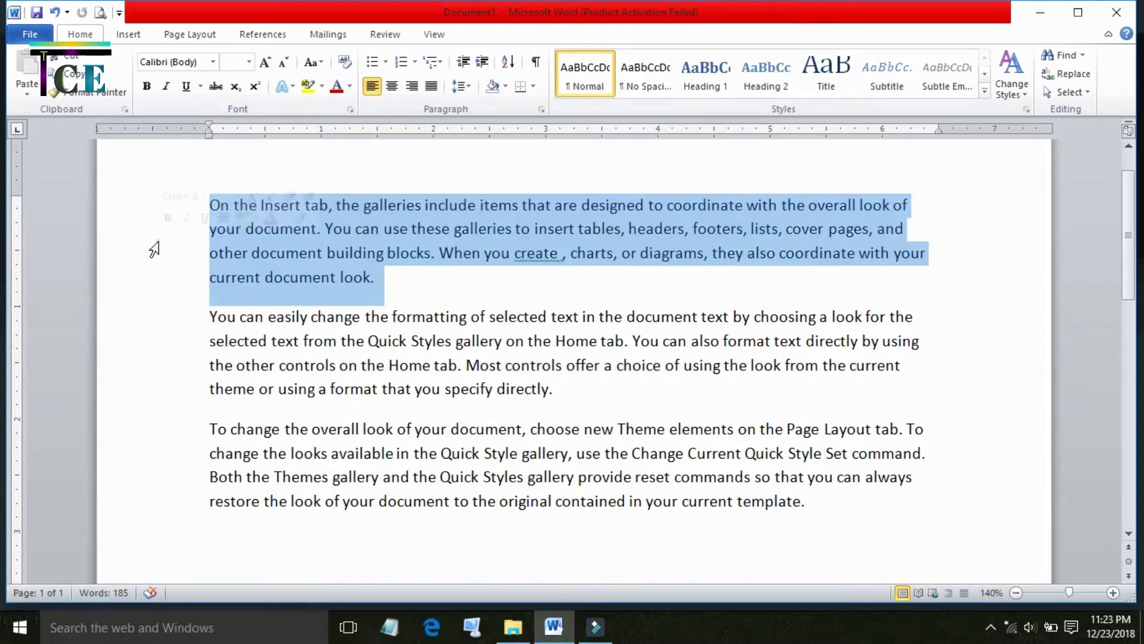
click(350, 109)
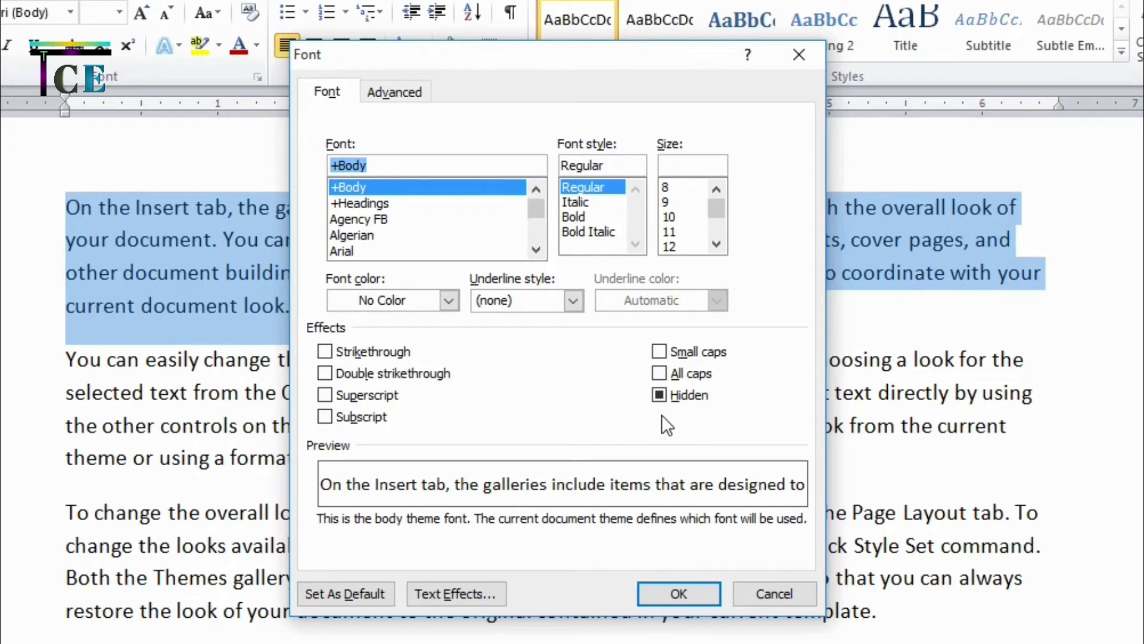
click(662, 396)
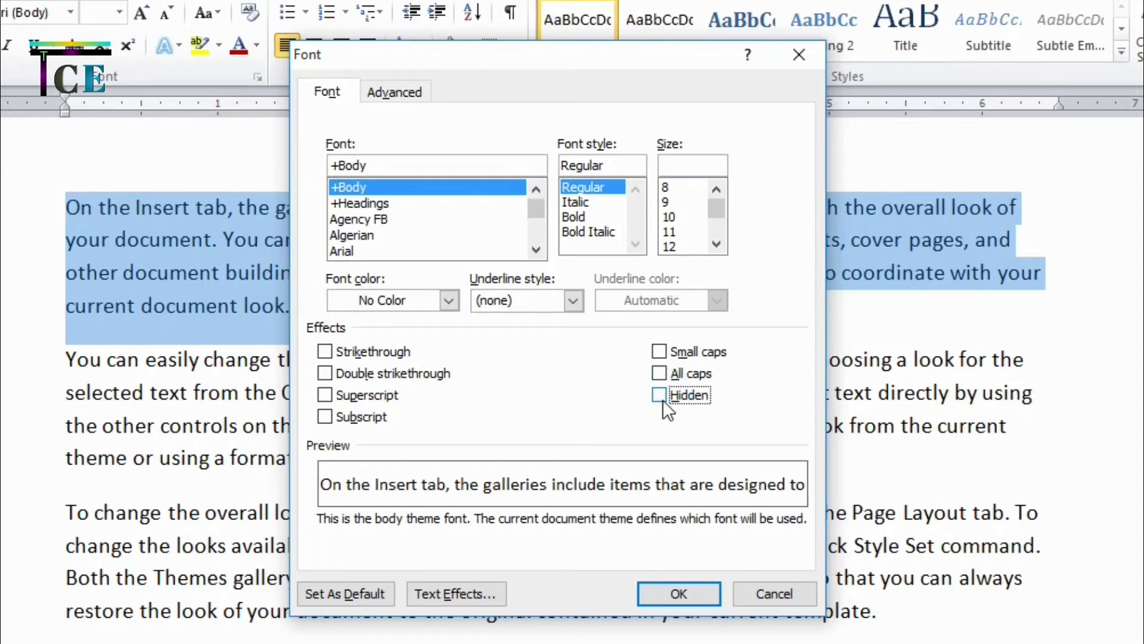
click(688, 593)
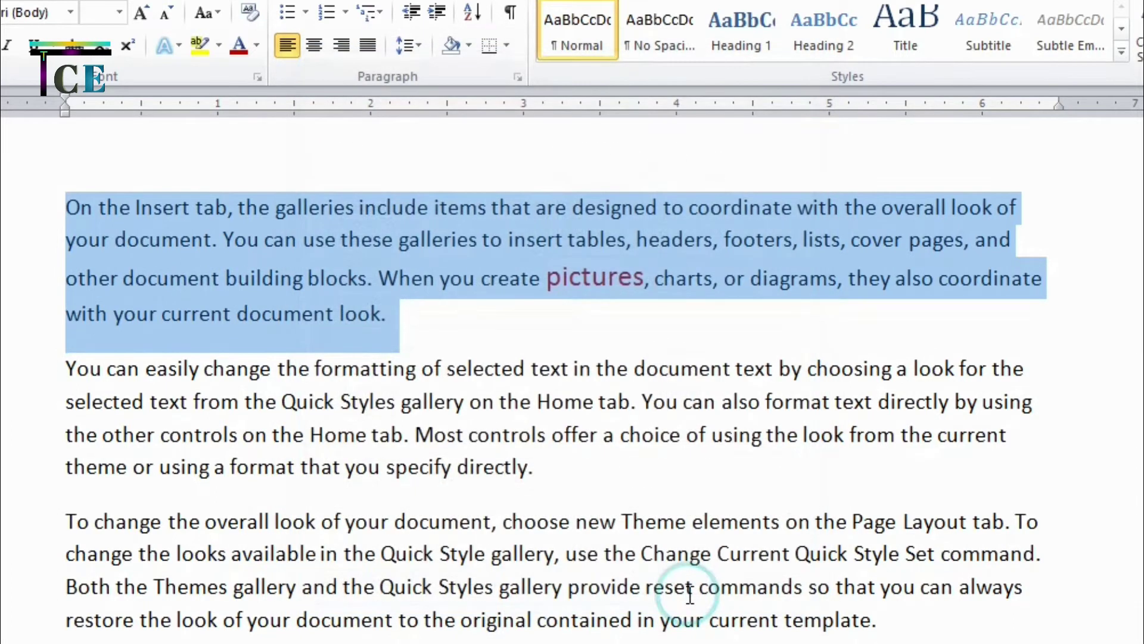
click(623, 311)
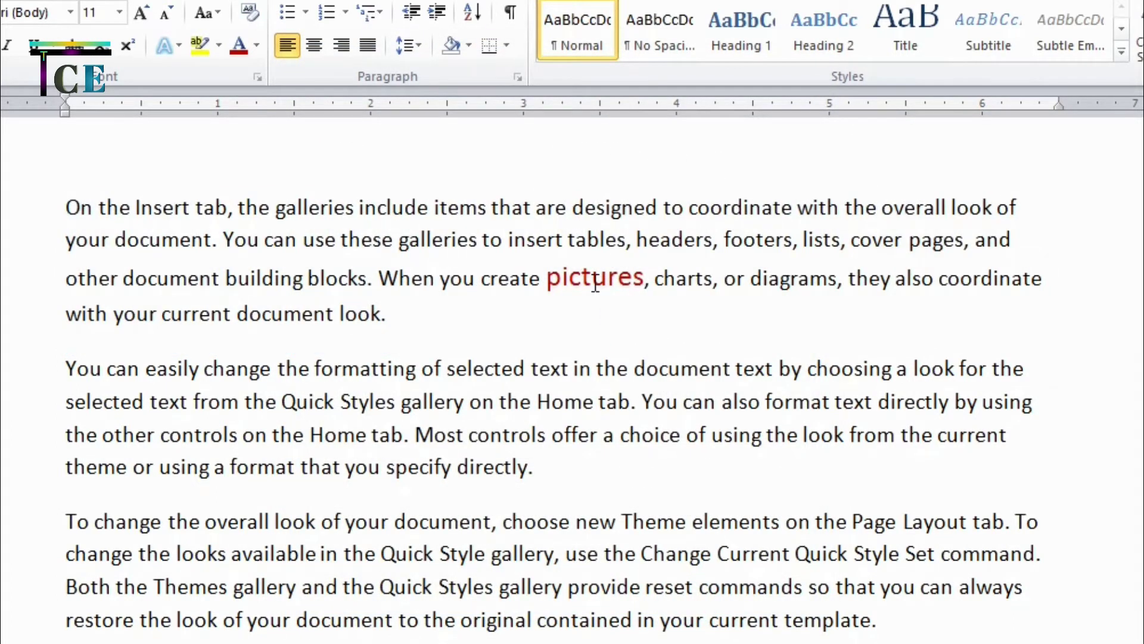
Step: Enlarge the first "Home" in the second paragraph to 16 pt and colour it orange
double_click(507, 434)
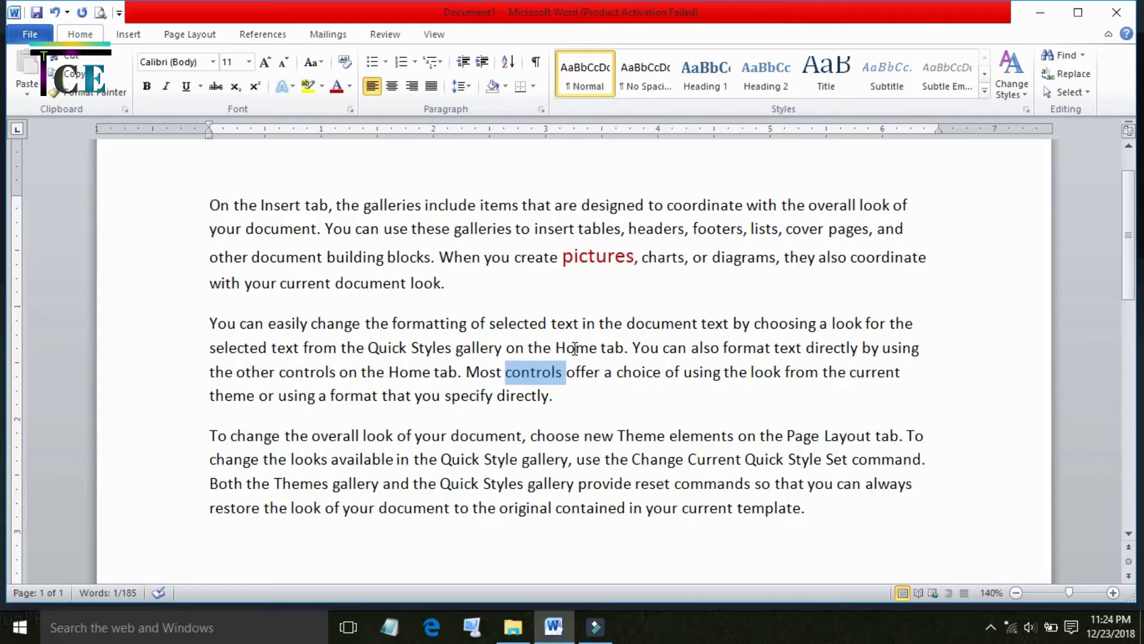
double_click(574, 349)
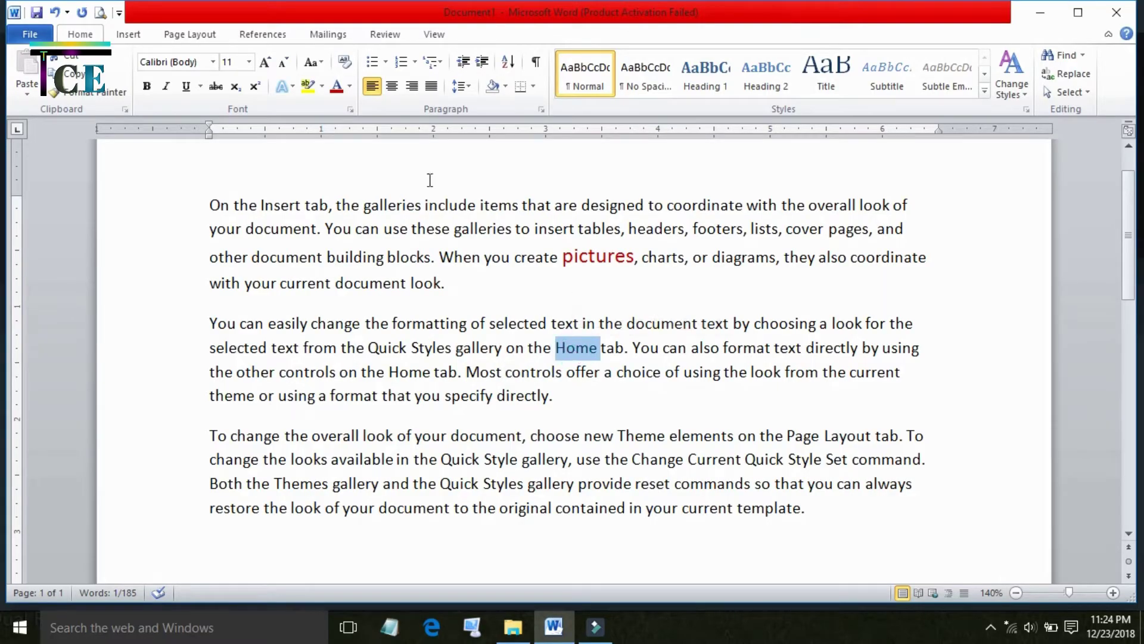
click(265, 62)
click(265, 62)
click(265, 62)
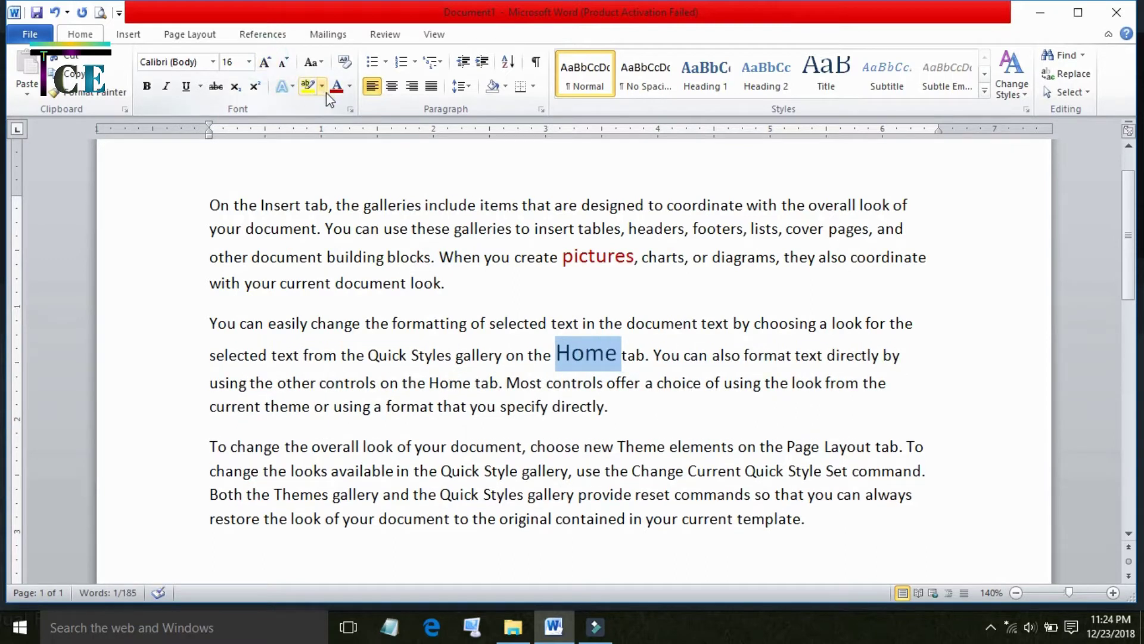
click(349, 87)
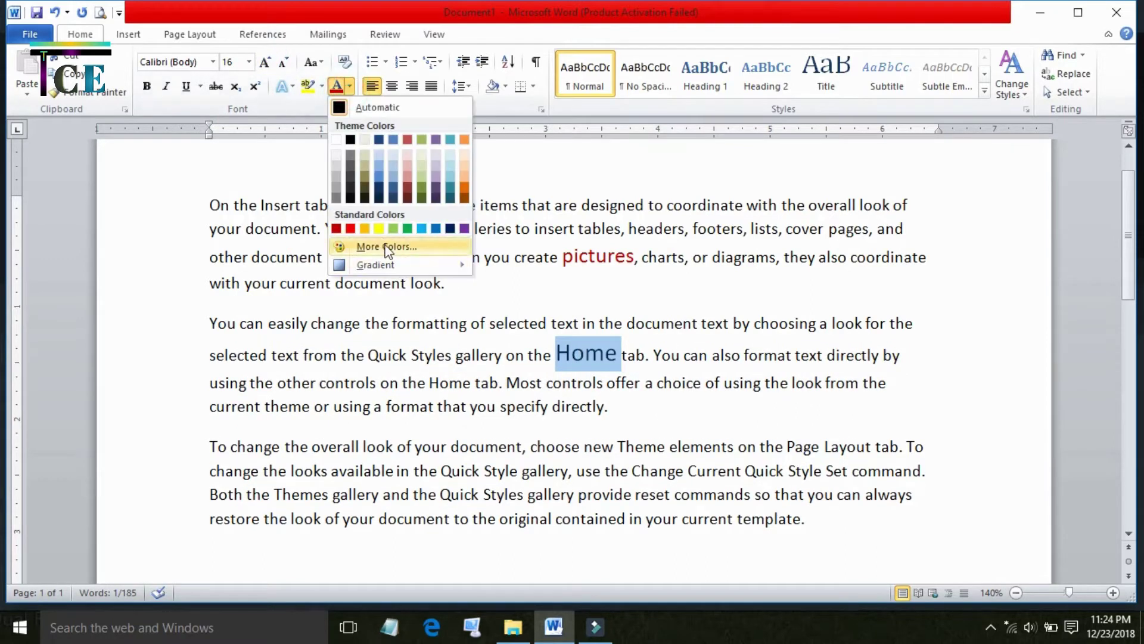
click(365, 229)
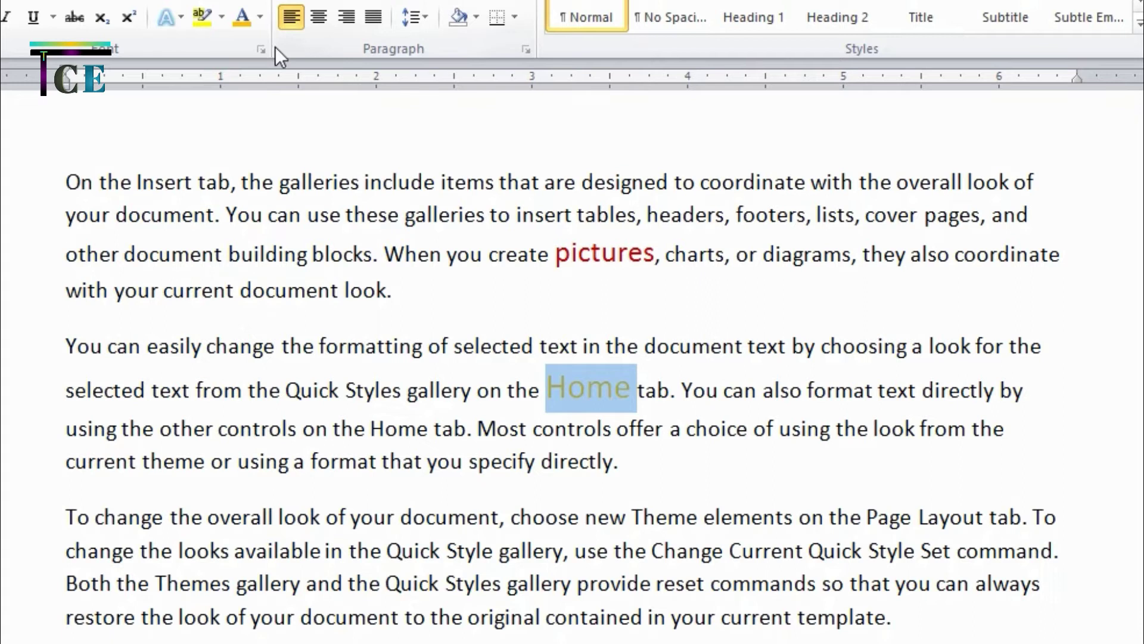
Step: Apply the Hidden font effect to the orange word "Home" in the second paragraph
click(262, 50)
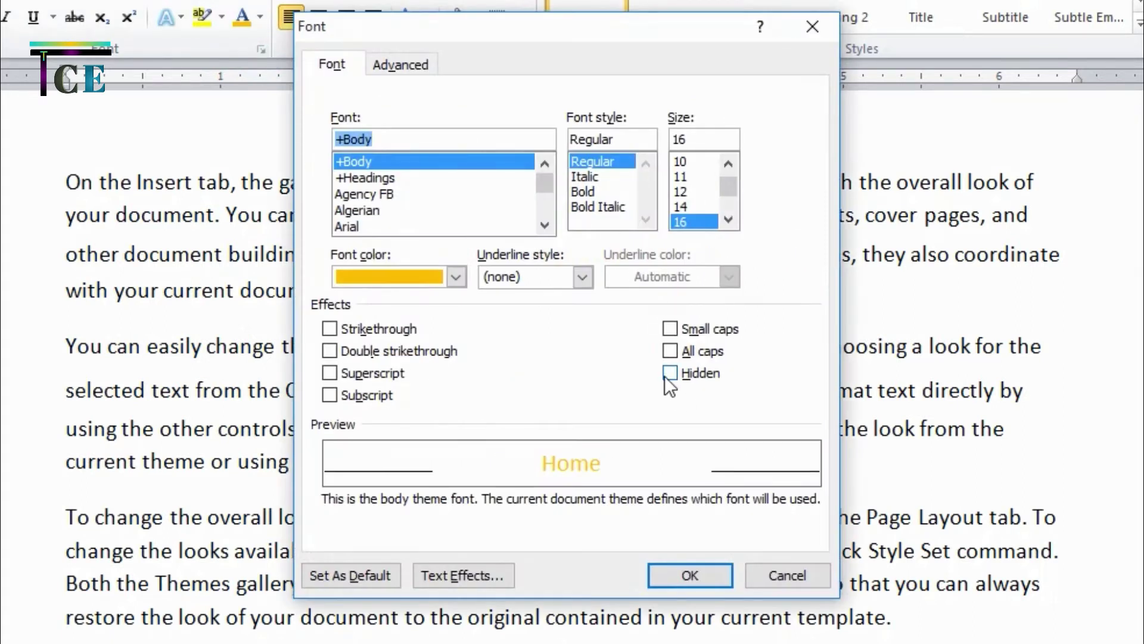
click(670, 373)
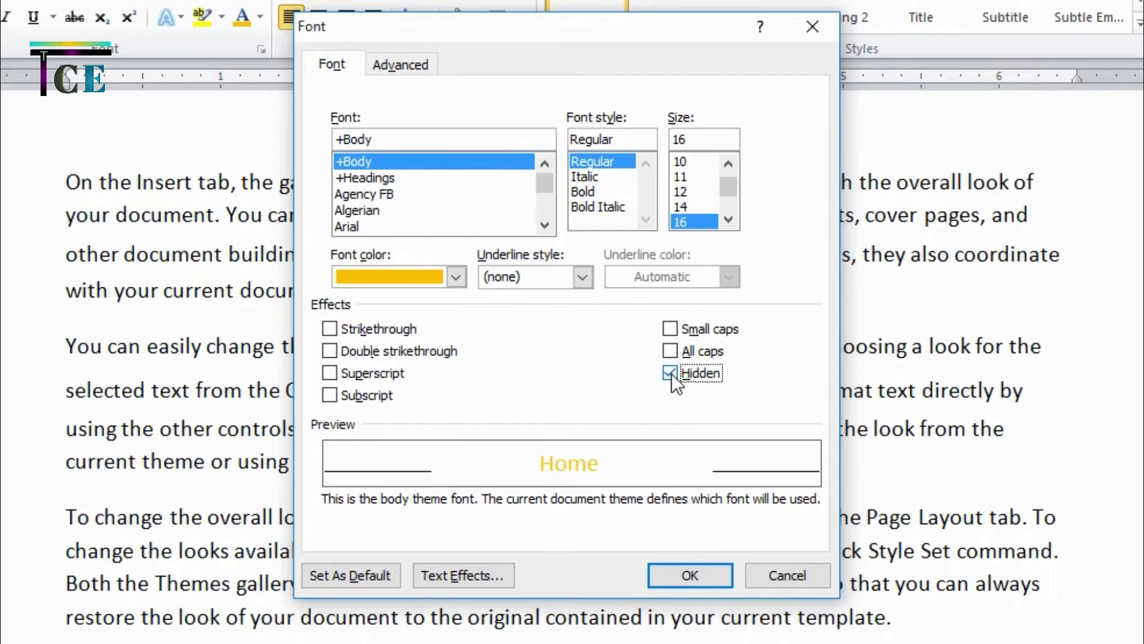
click(699, 575)
click(547, 380)
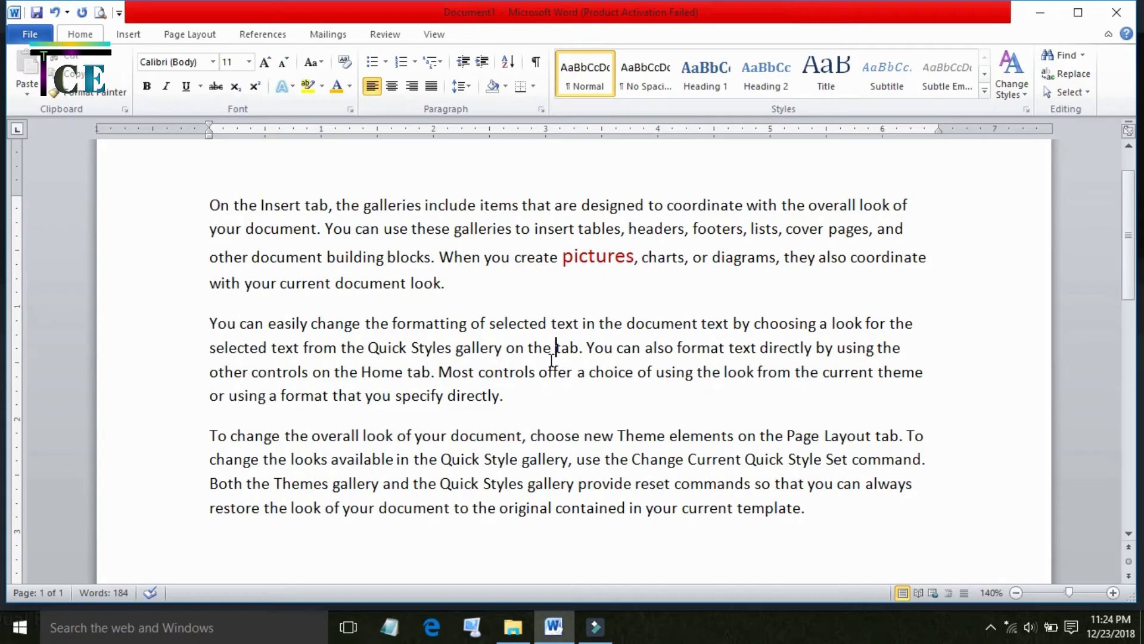
Step: Remove the Hidden font effect from the entire second line of the second paragraph
click(162, 356)
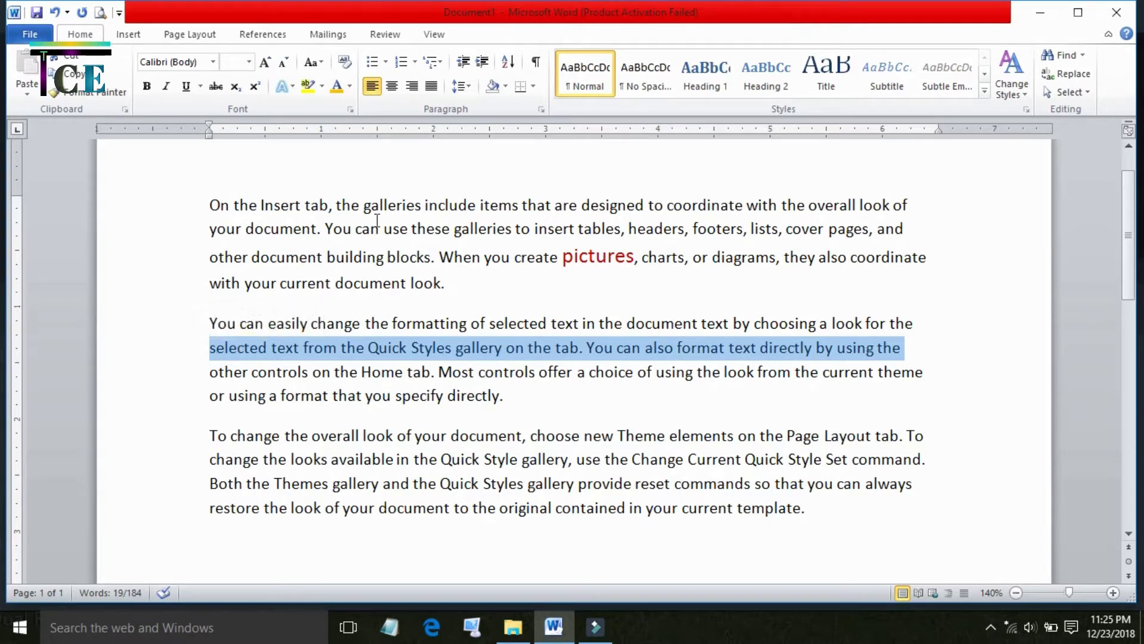
click(351, 108)
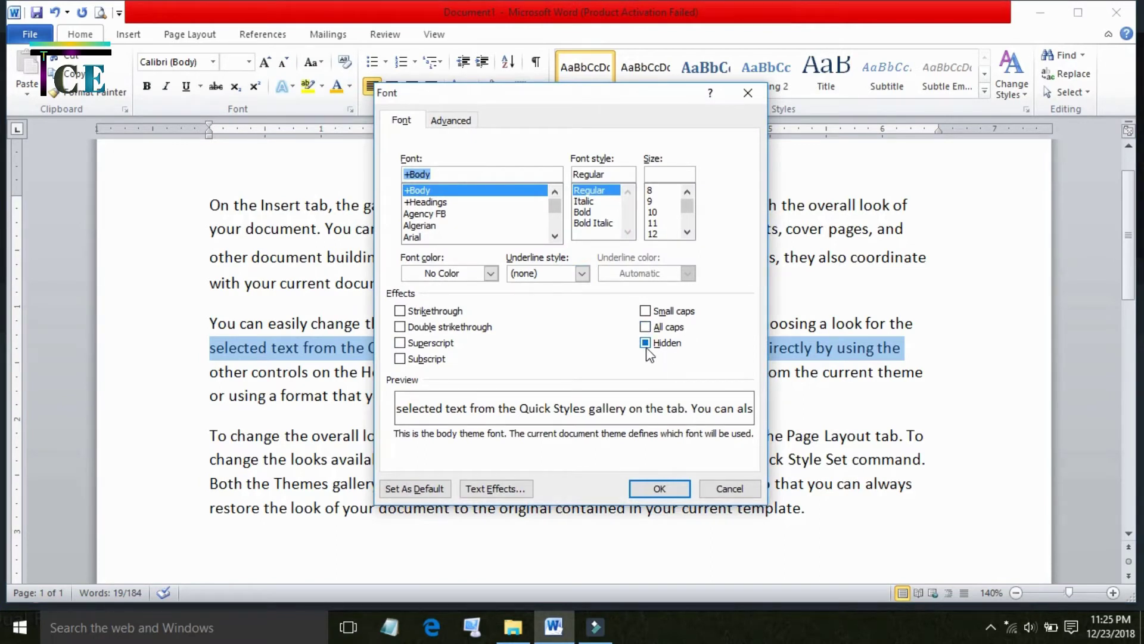
click(645, 344)
click(645, 343)
click(660, 488)
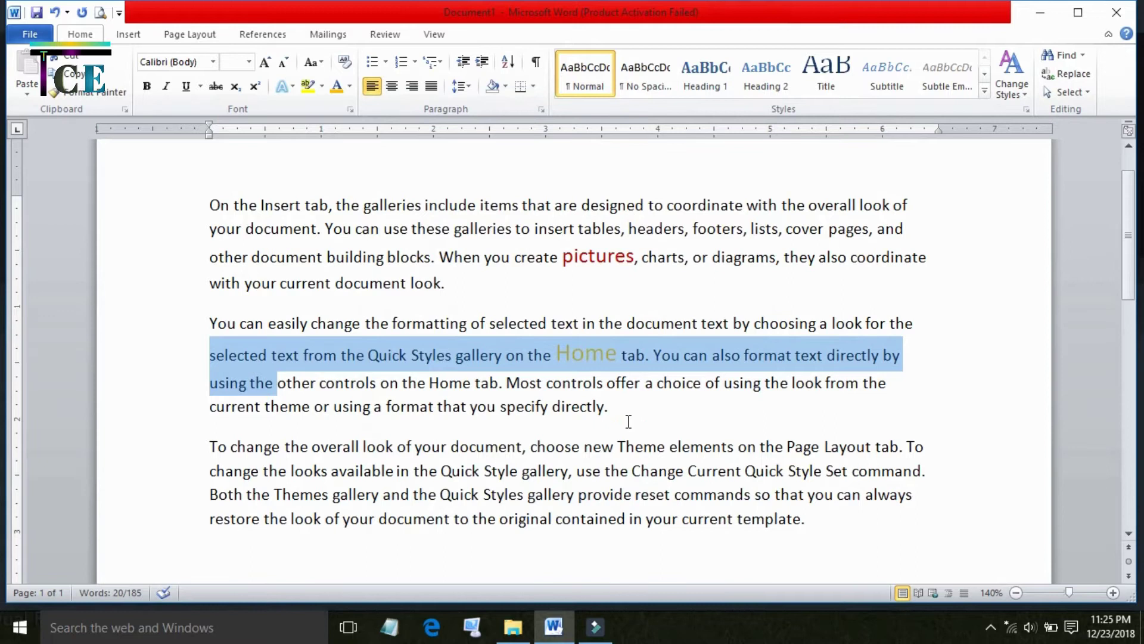
click(626, 421)
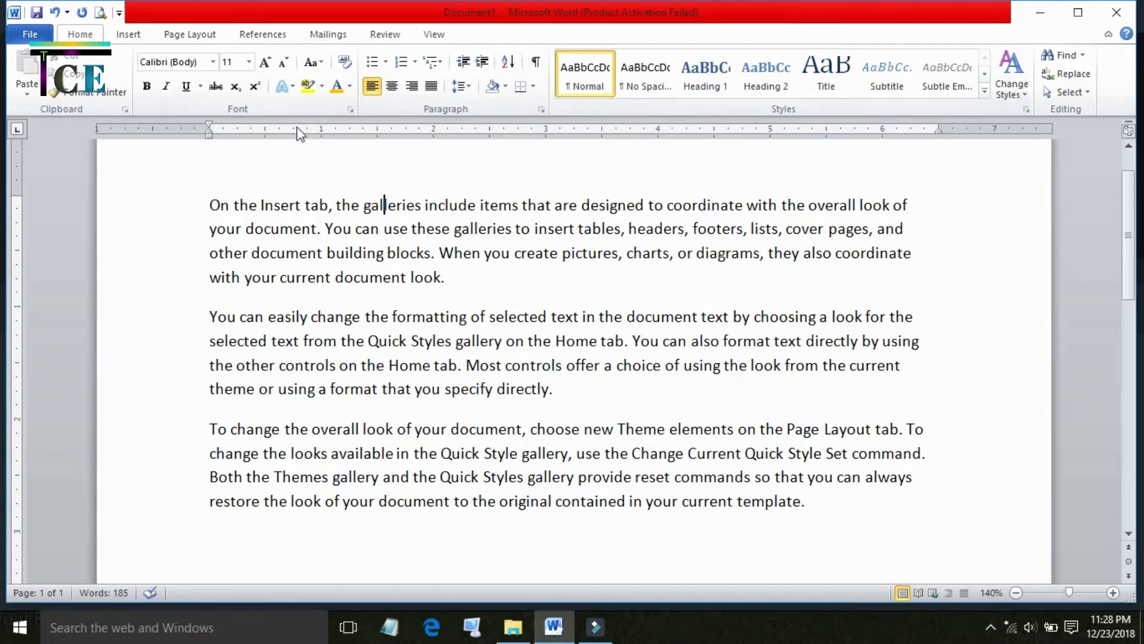
Step: Review the basic and advanced font settings for the word "galleries", making no changes
click(351, 109)
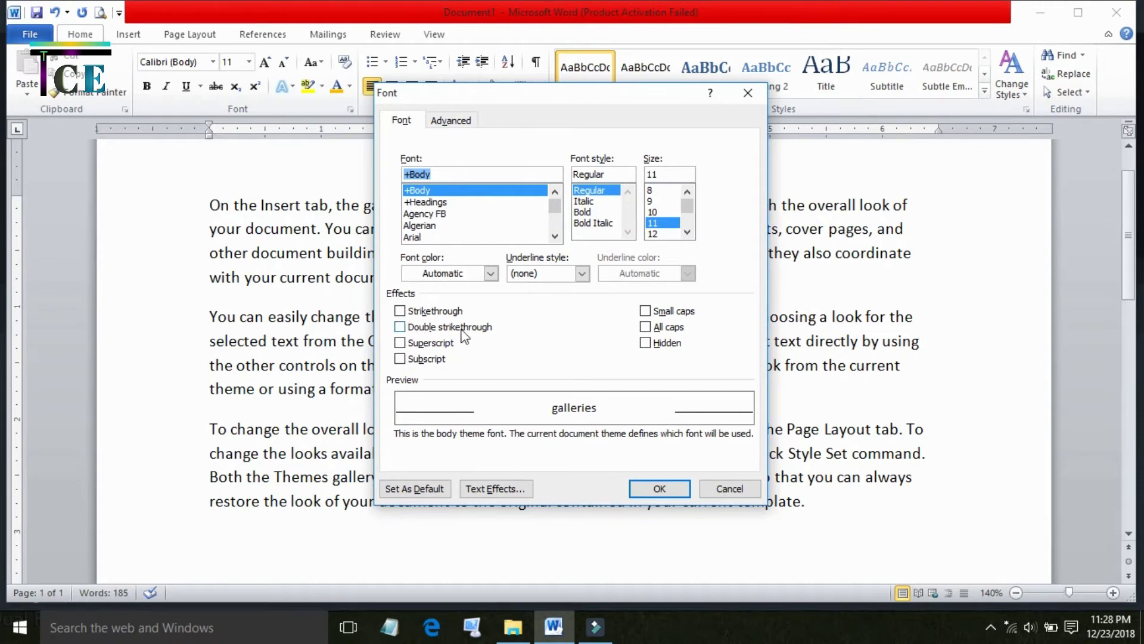
click(455, 122)
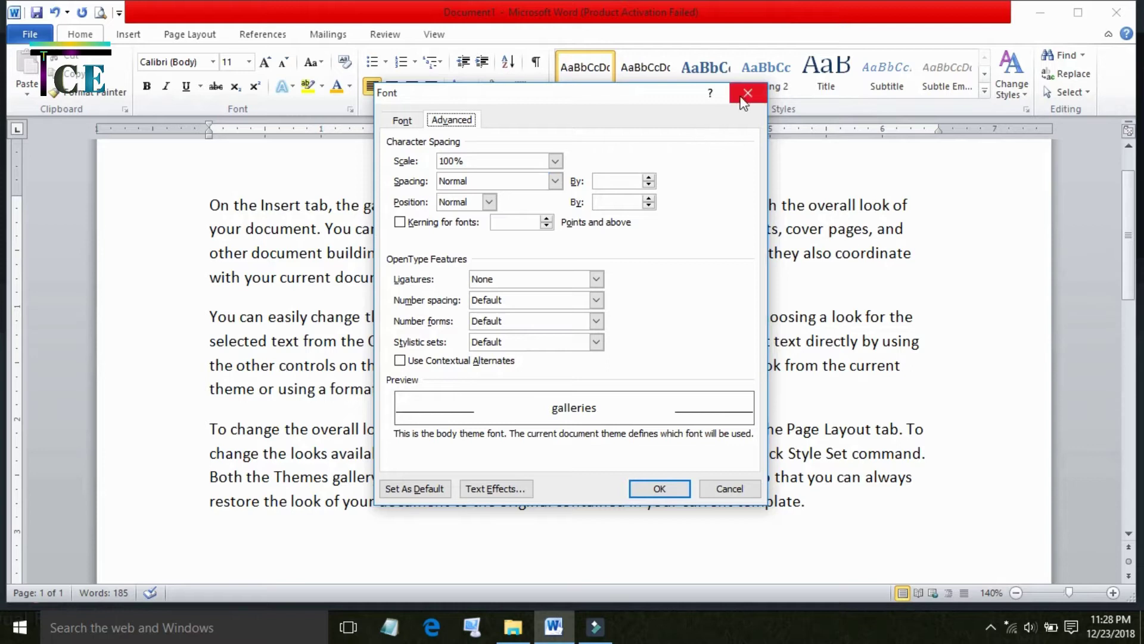
click(747, 94)
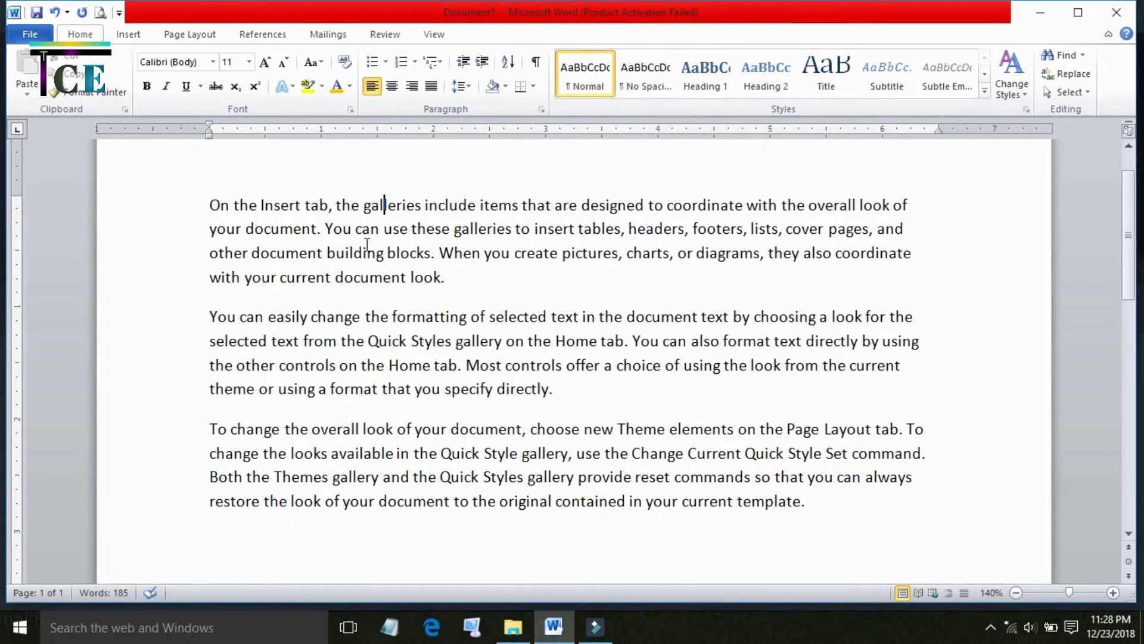
Step: Set the character scale of the word "include" in the first paragraph to 150%
click(425, 206)
double_click(450, 208)
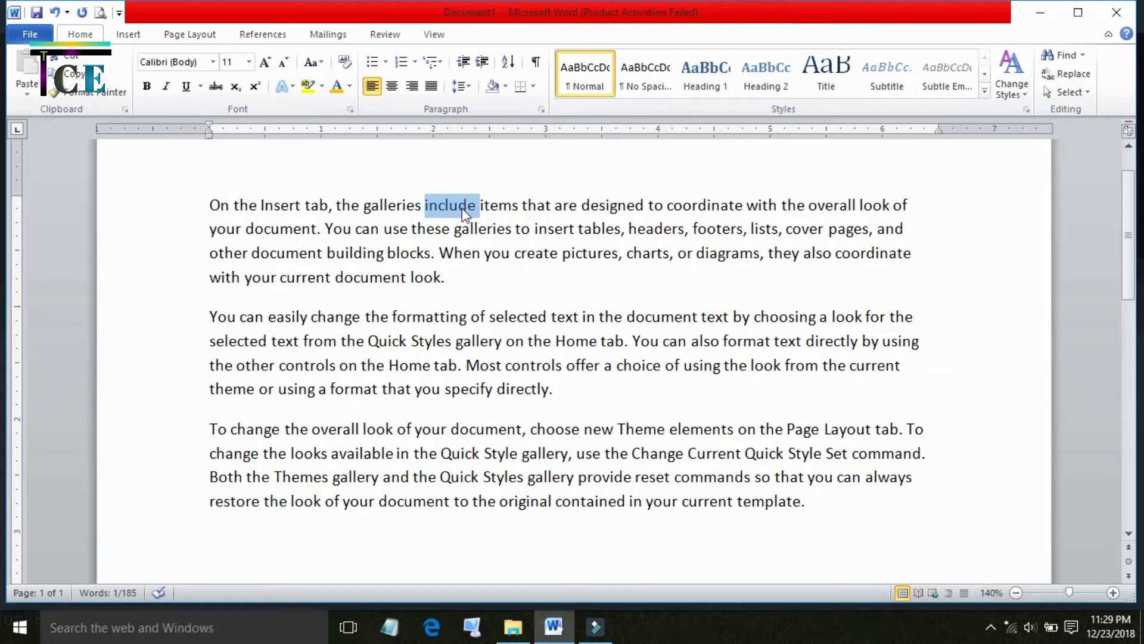
click(353, 110)
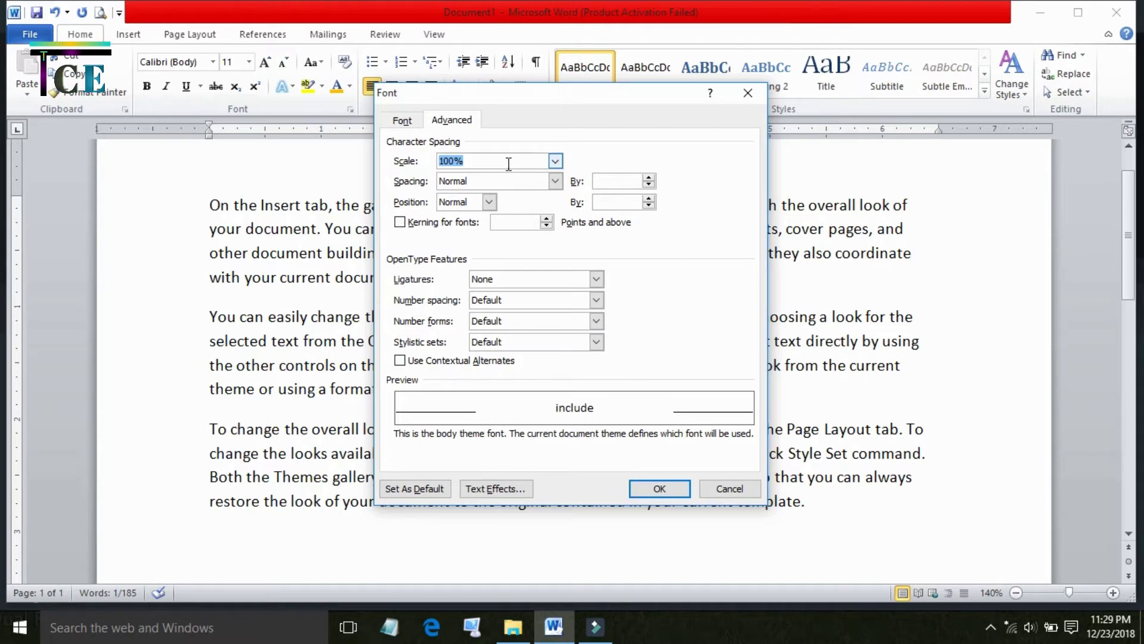
click(559, 162)
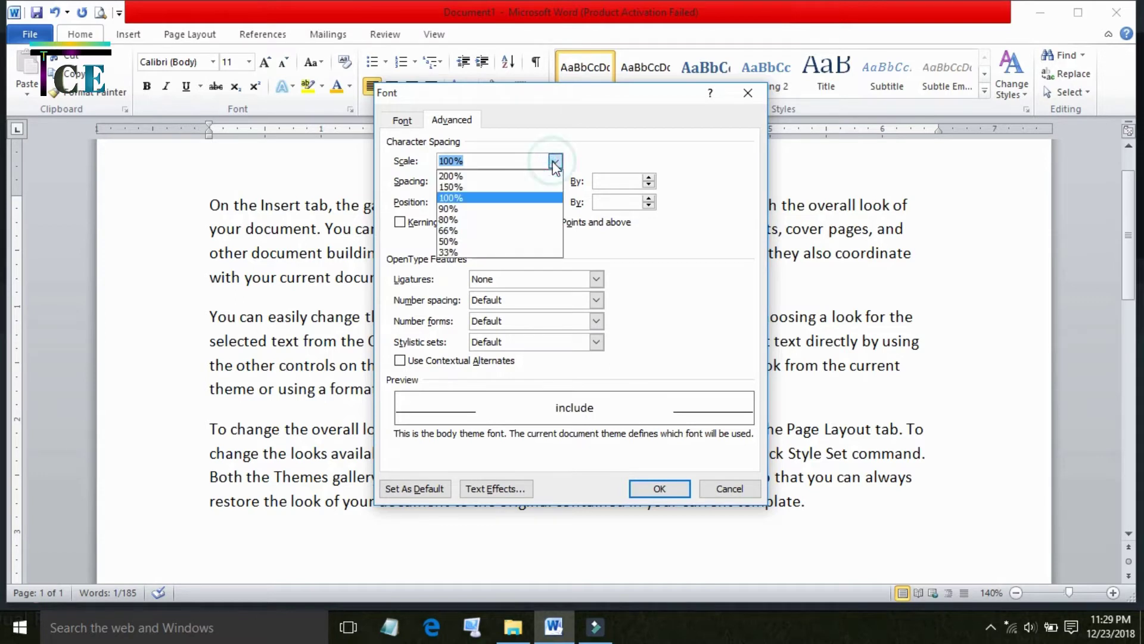
click(492, 188)
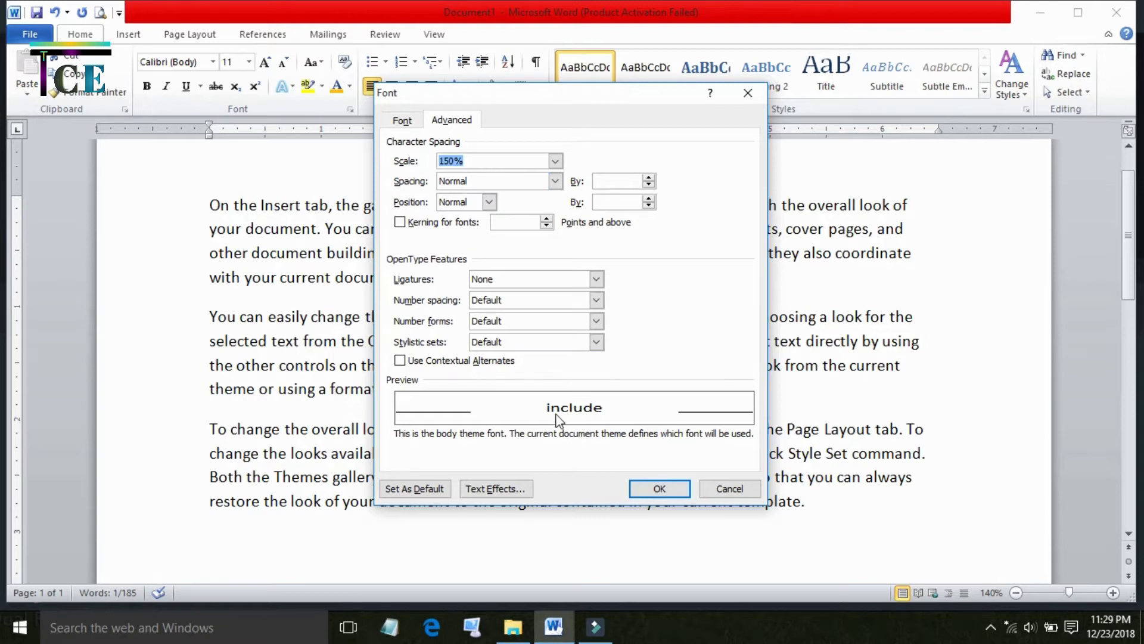
click(660, 488)
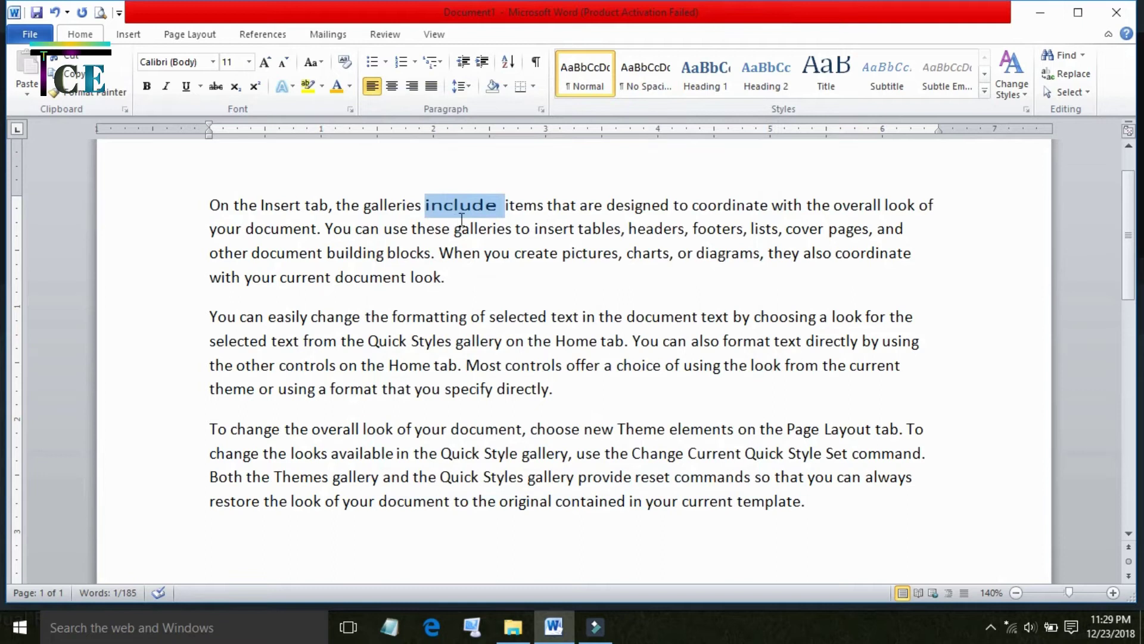
Step: Set the character scale of the word "that" in the first paragraph to 50%
double_click(561, 205)
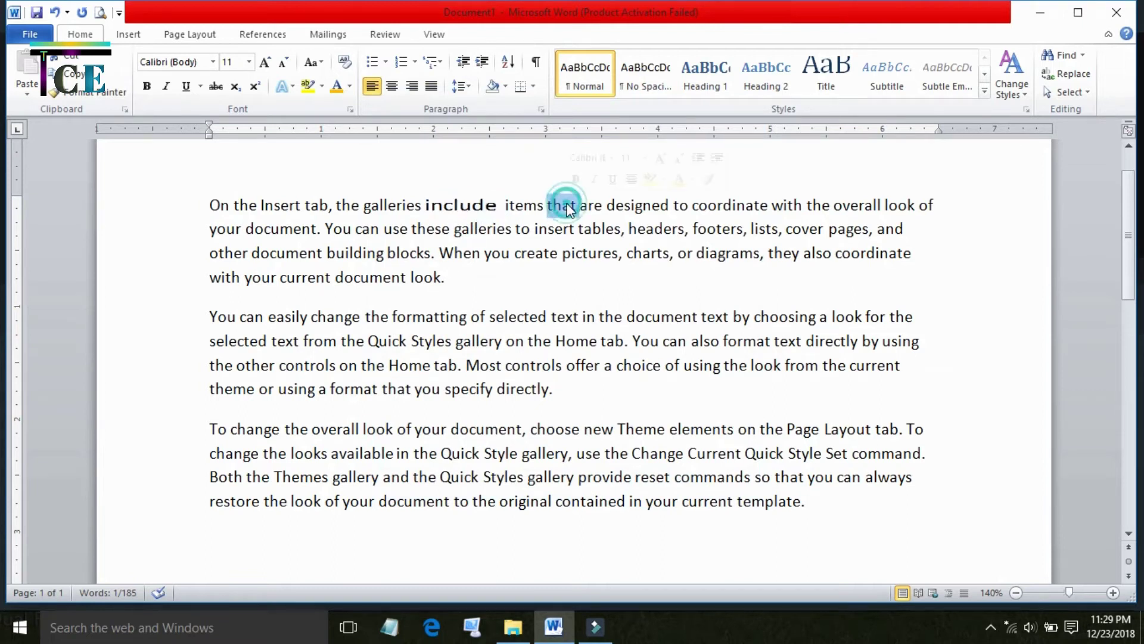
click(352, 108)
click(554, 162)
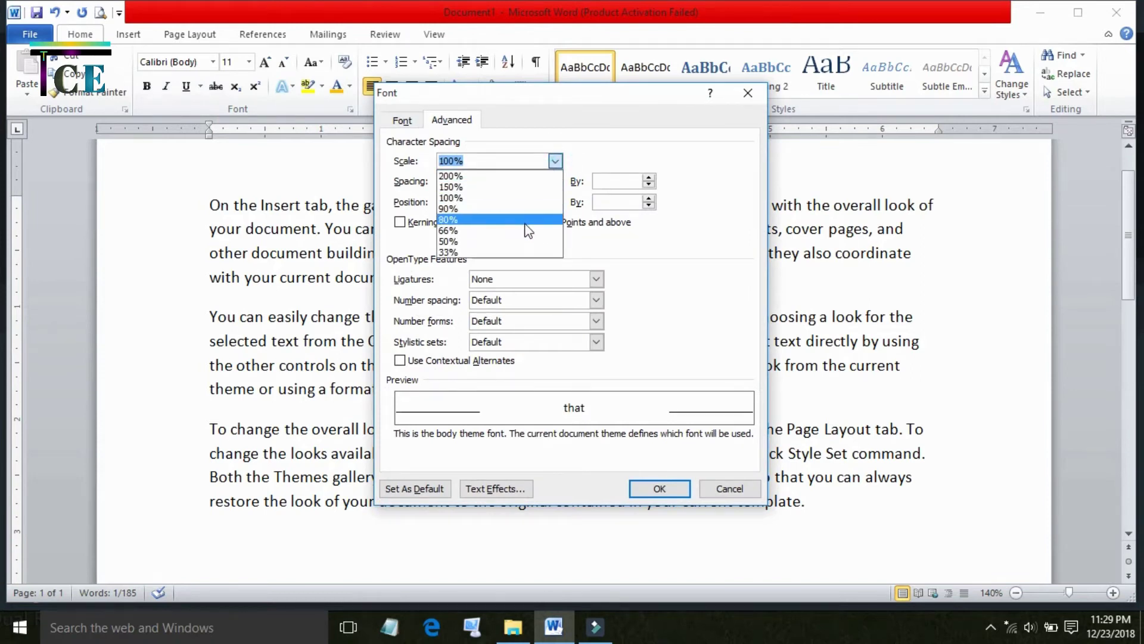
click(527, 241)
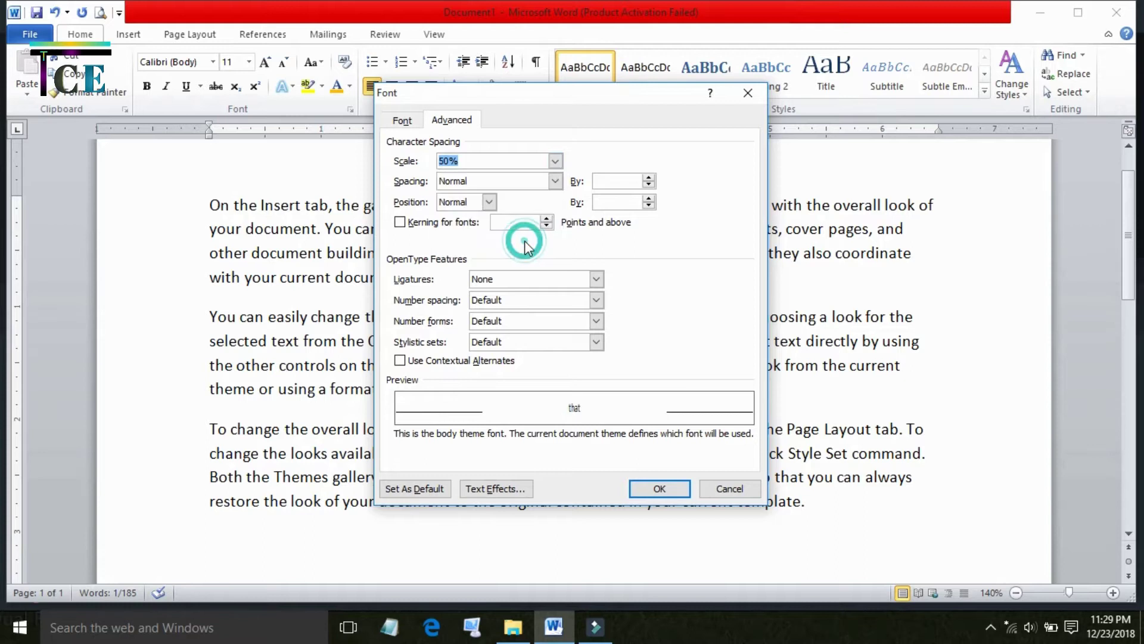
click(660, 489)
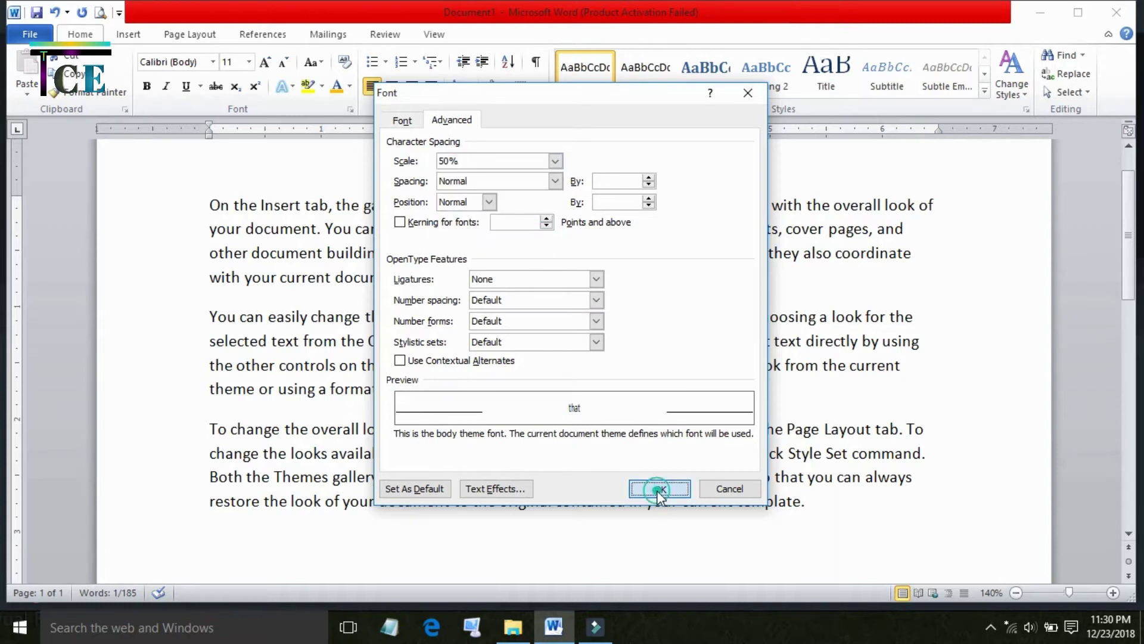
click(595, 177)
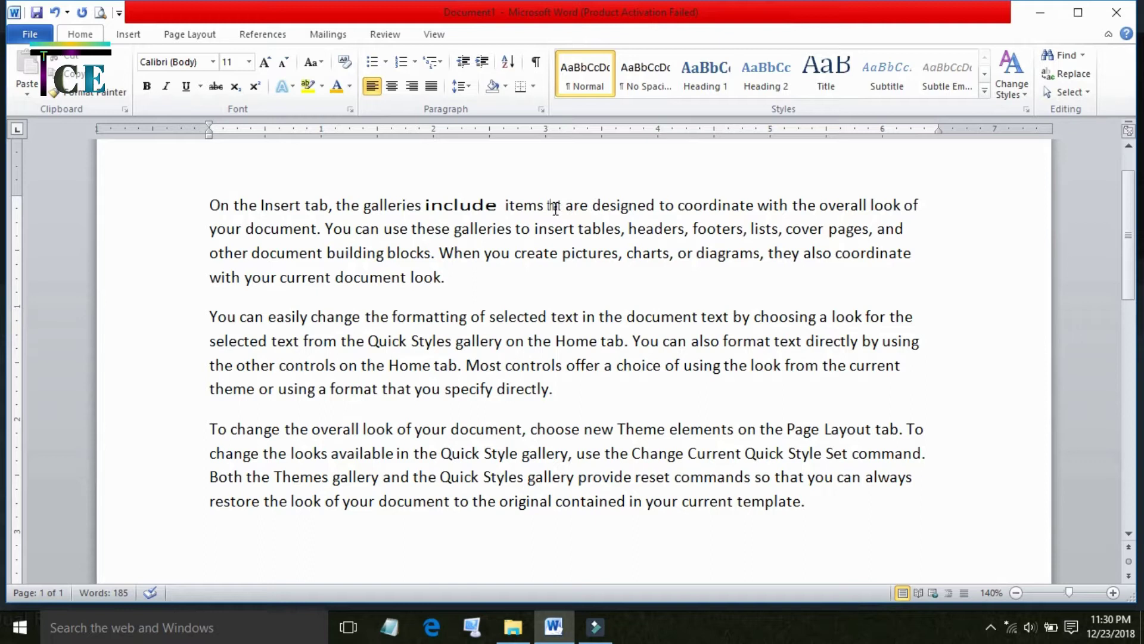
Step: Check the character scale applied to the word "that" in the first paragraph
double_click(447, 207)
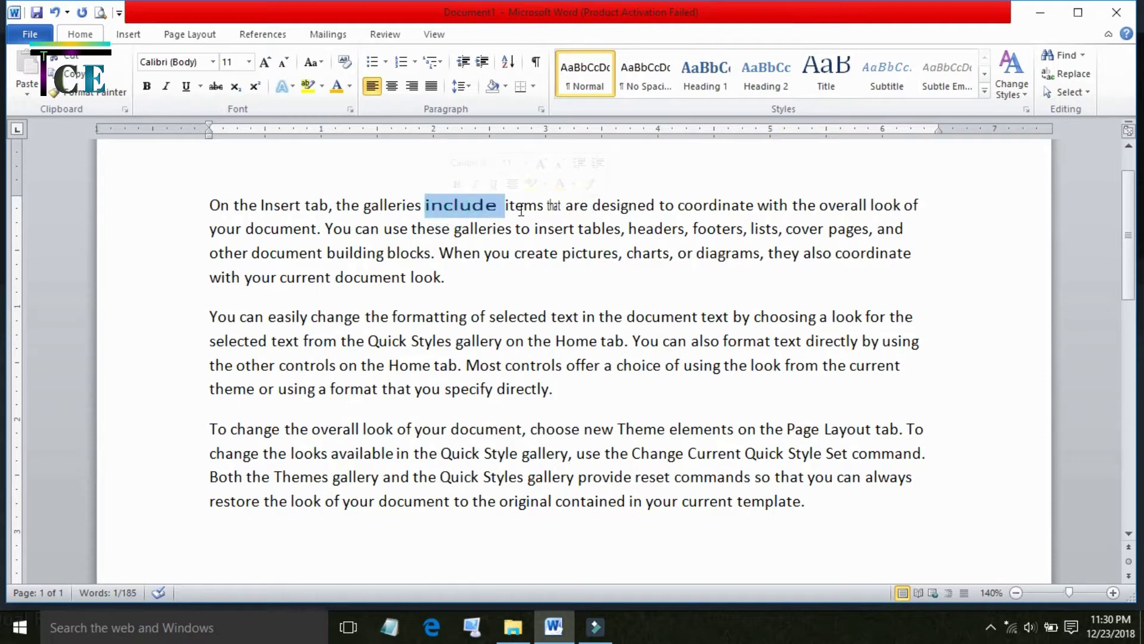
click(552, 205)
key(ctrl+d)
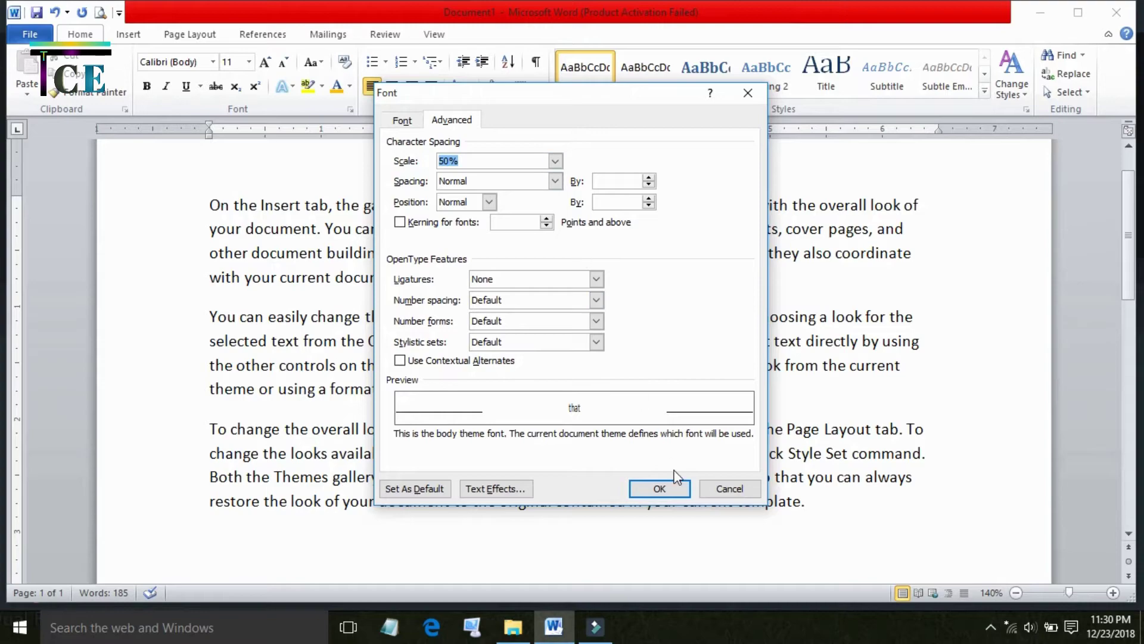
click(660, 488)
Step: Preview the word "document" in the first line of the second paragraph at 200% and 33% character scale
double_click(732, 352)
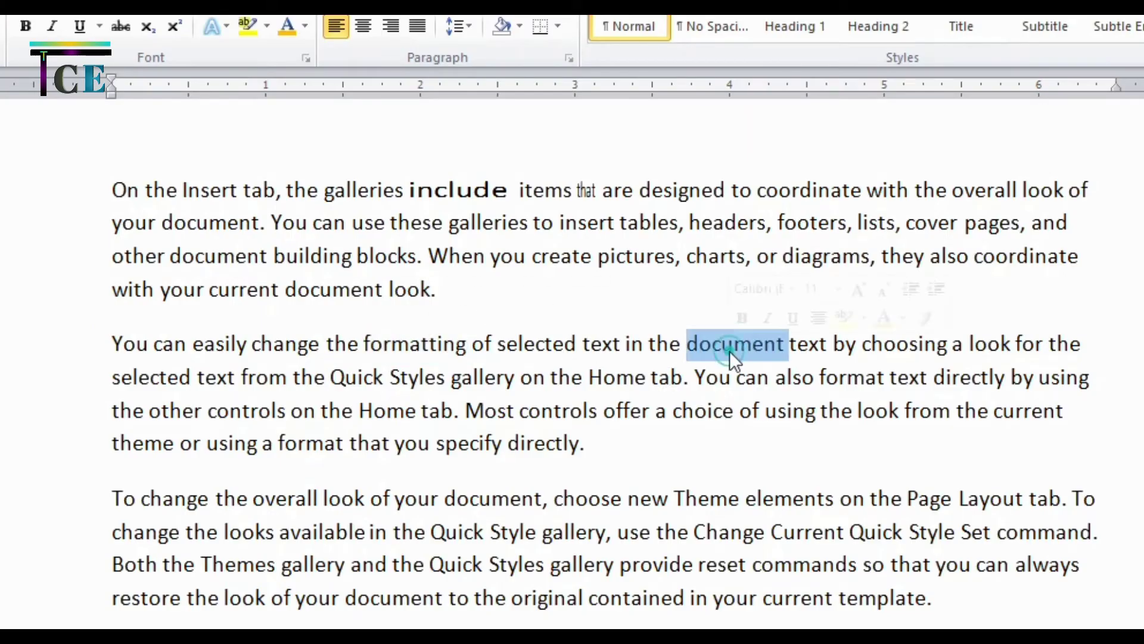
click(306, 59)
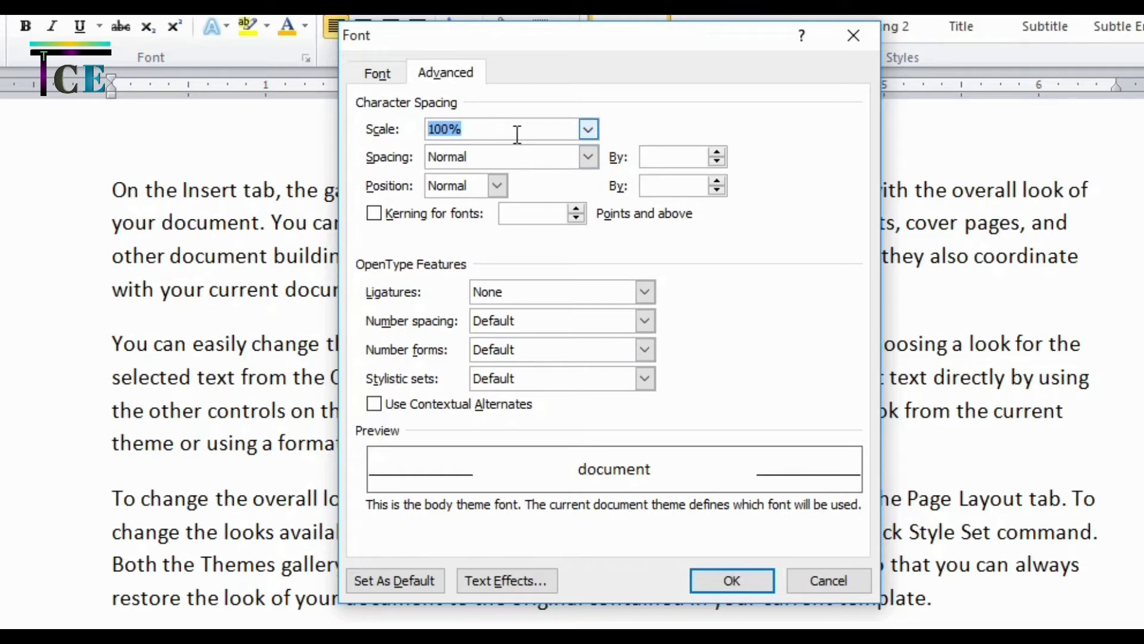
click(589, 130)
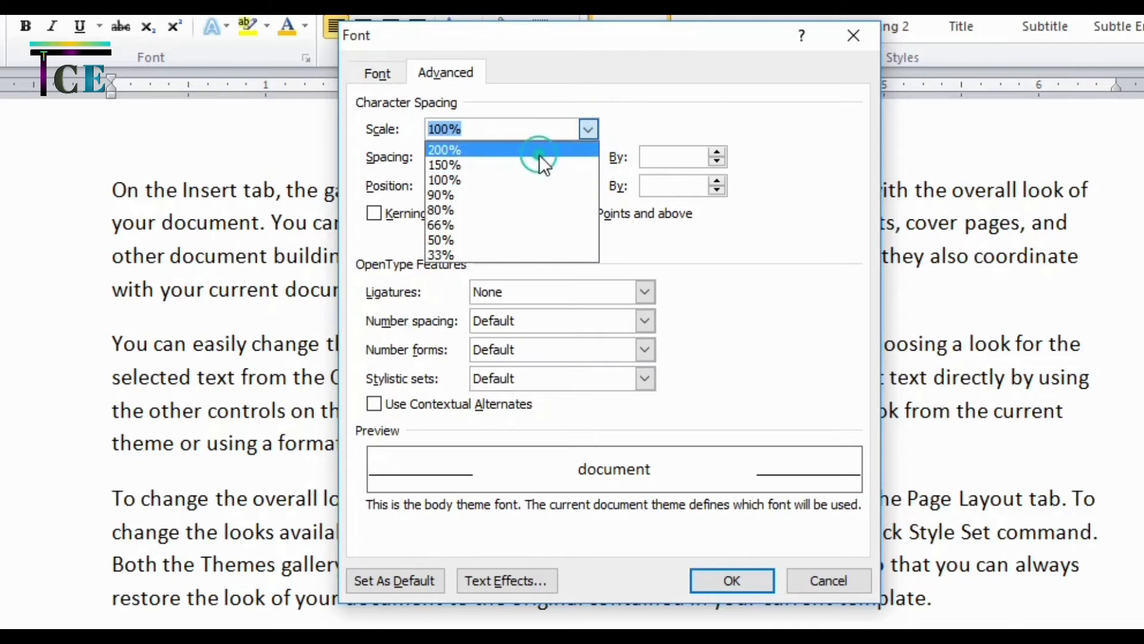
click(539, 154)
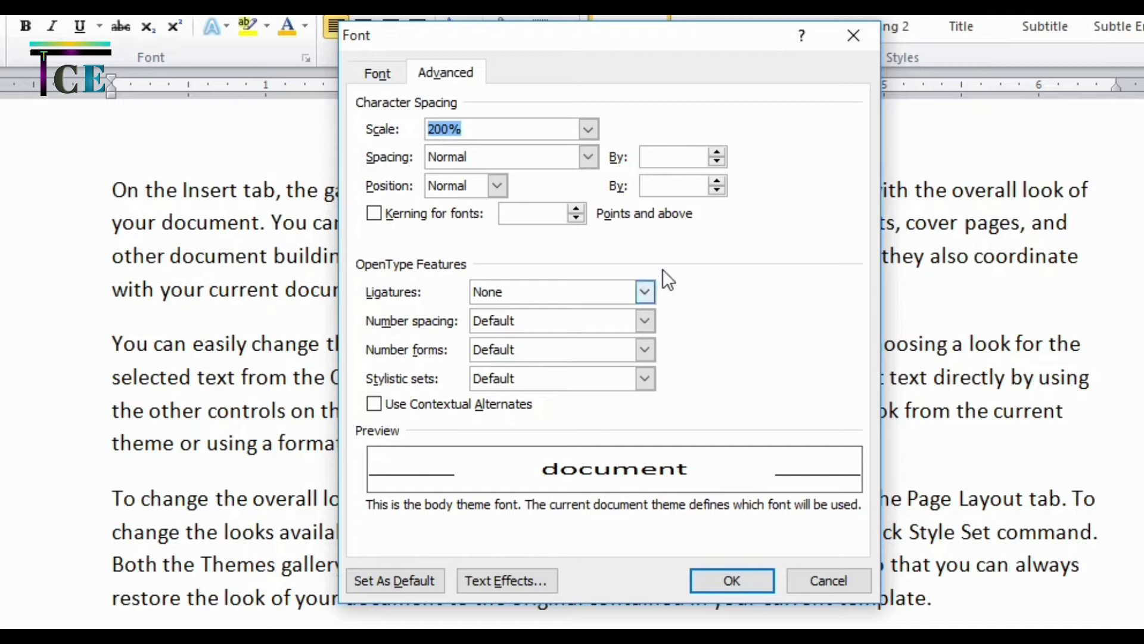
click(587, 128)
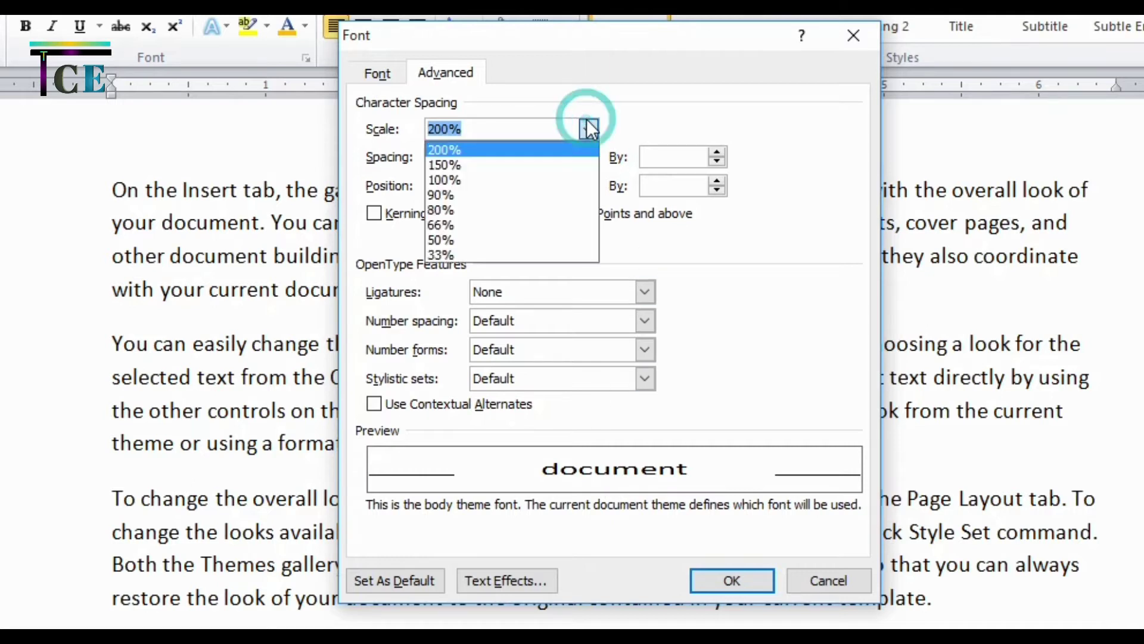
click(523, 254)
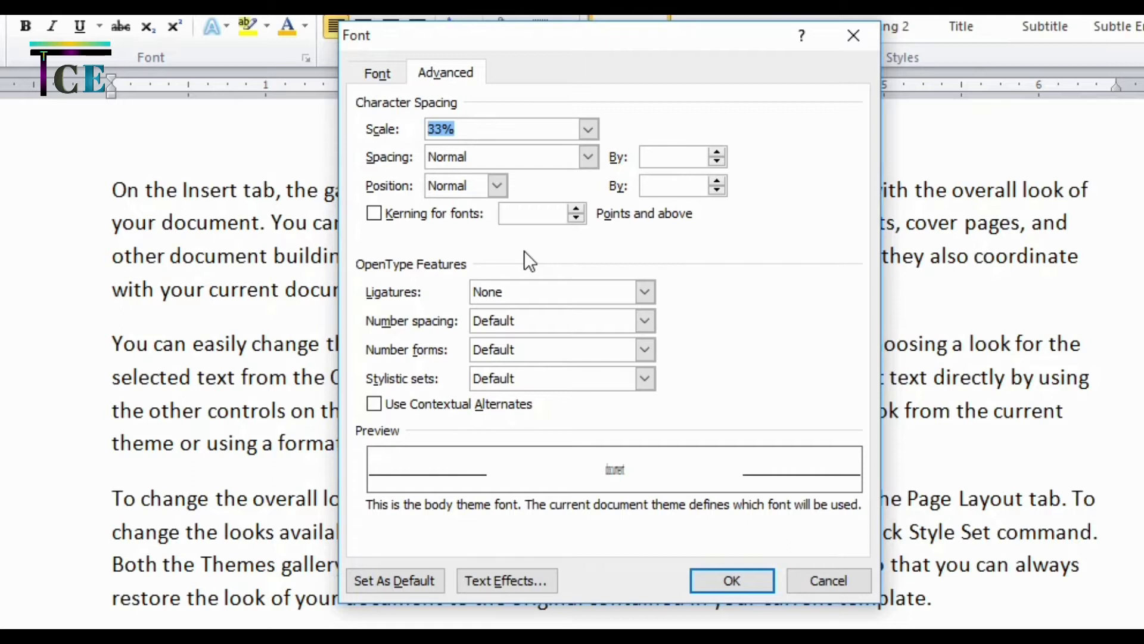
Step: Set the scale of the word "document" in the second paragraph's first line to 100% and expand its character spacing by 1 pt
click(587, 129)
click(462, 172)
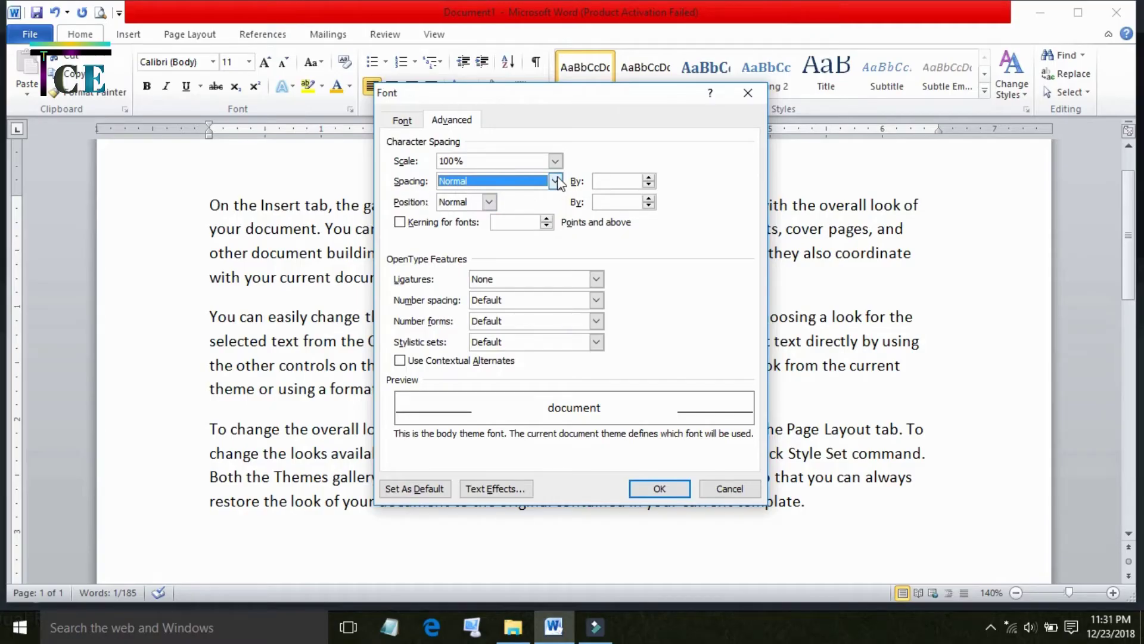
click(556, 182)
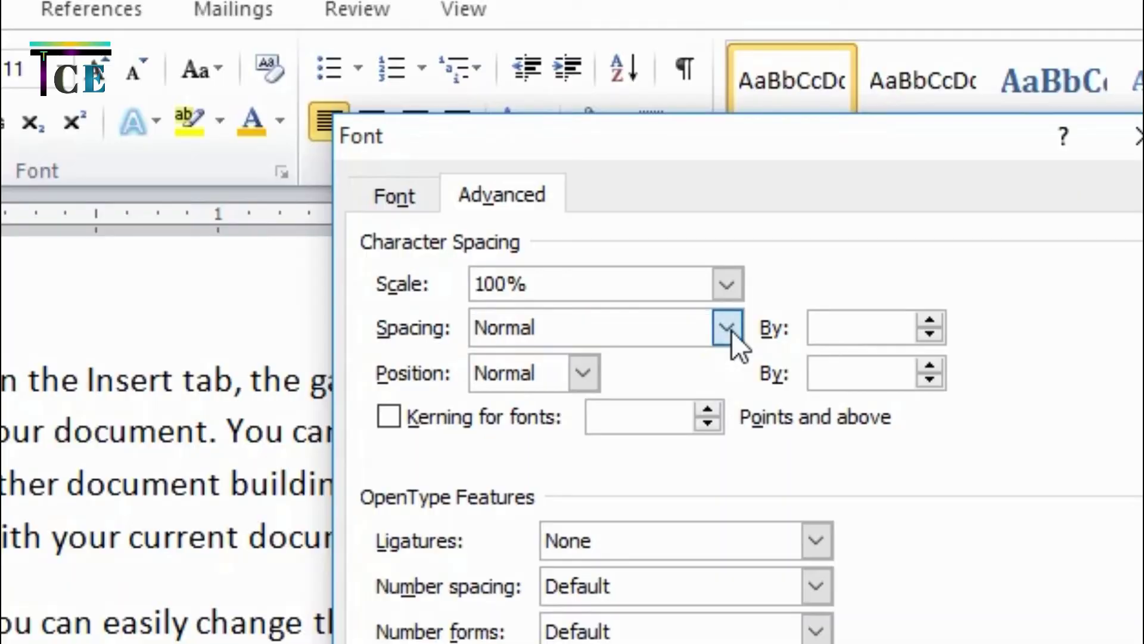
click(732, 330)
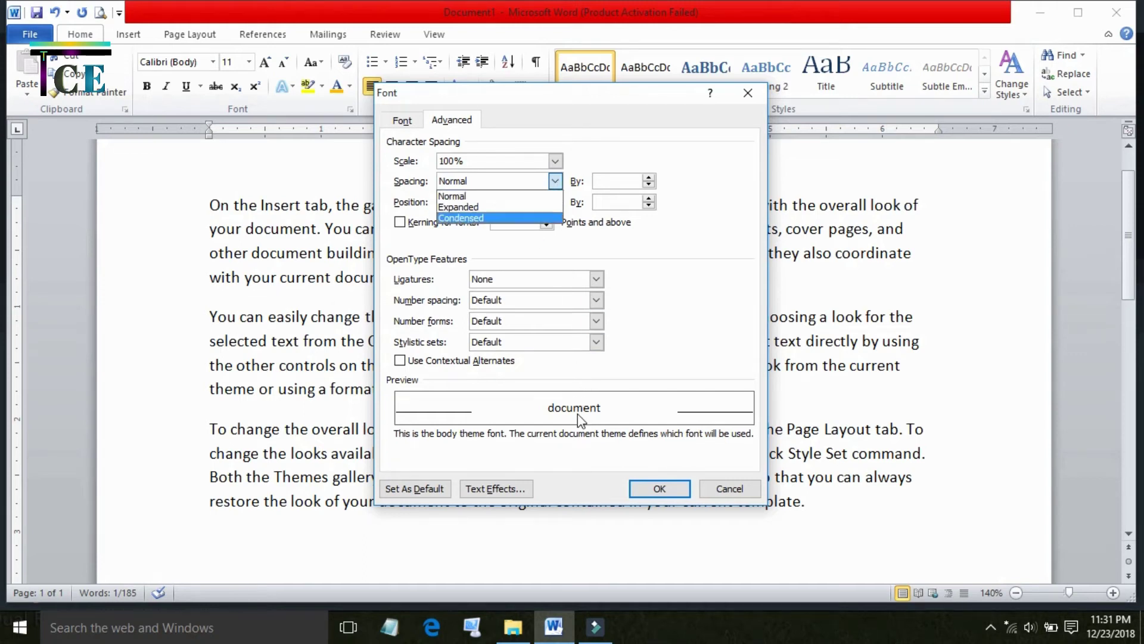
click(508, 206)
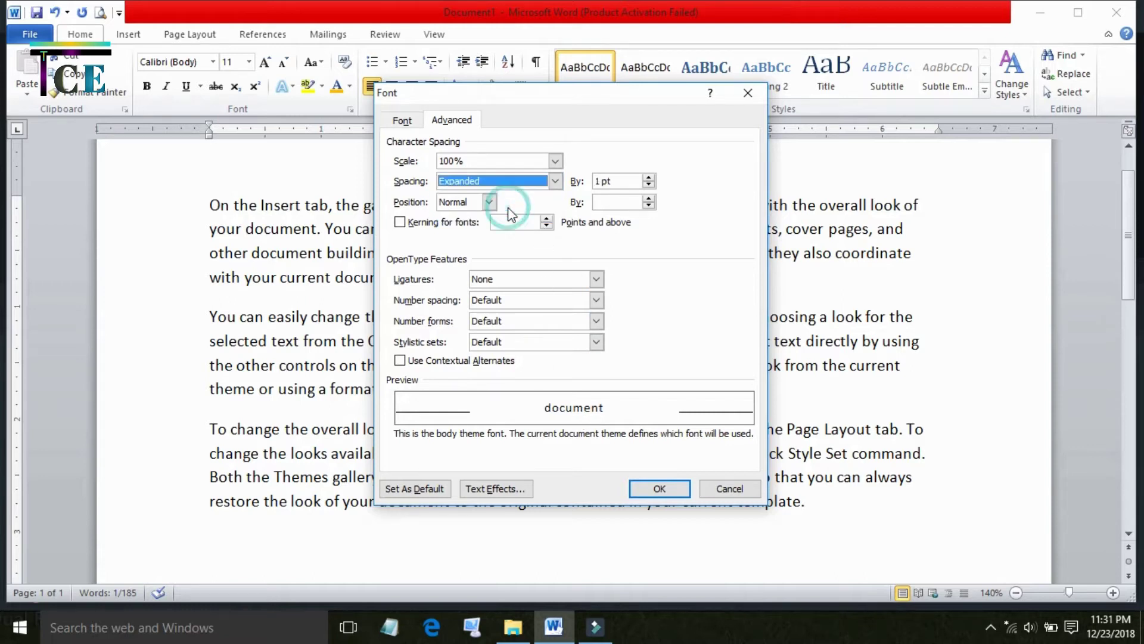
click(656, 489)
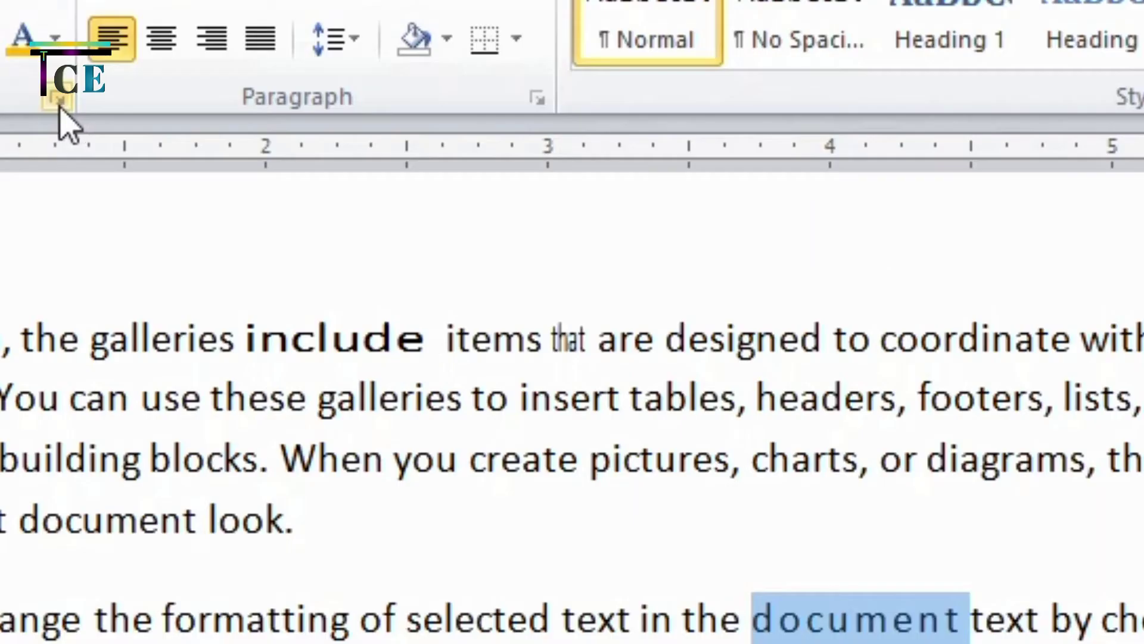
Step: Increase the expanded character spacing of the word "document" in the second paragraph to 3 pt
click(60, 106)
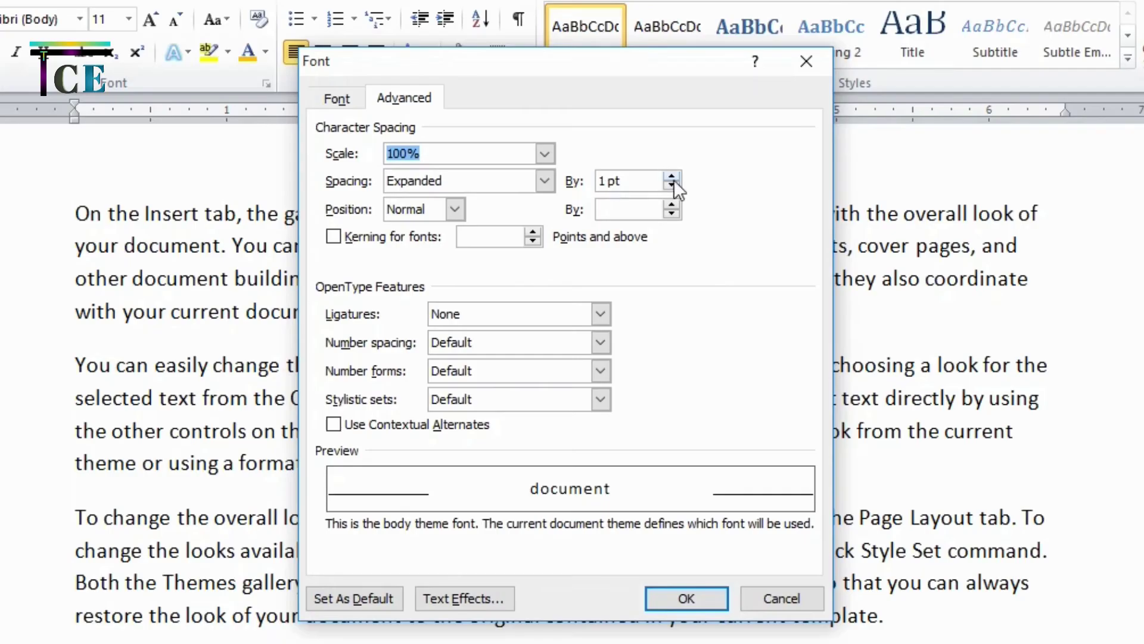
click(673, 177)
click(673, 177)
click(674, 176)
click(673, 176)
click(674, 176)
click(673, 176)
click(673, 176)
click(673, 176)
click(674, 177)
click(674, 176)
click(674, 177)
click(673, 177)
click(673, 176)
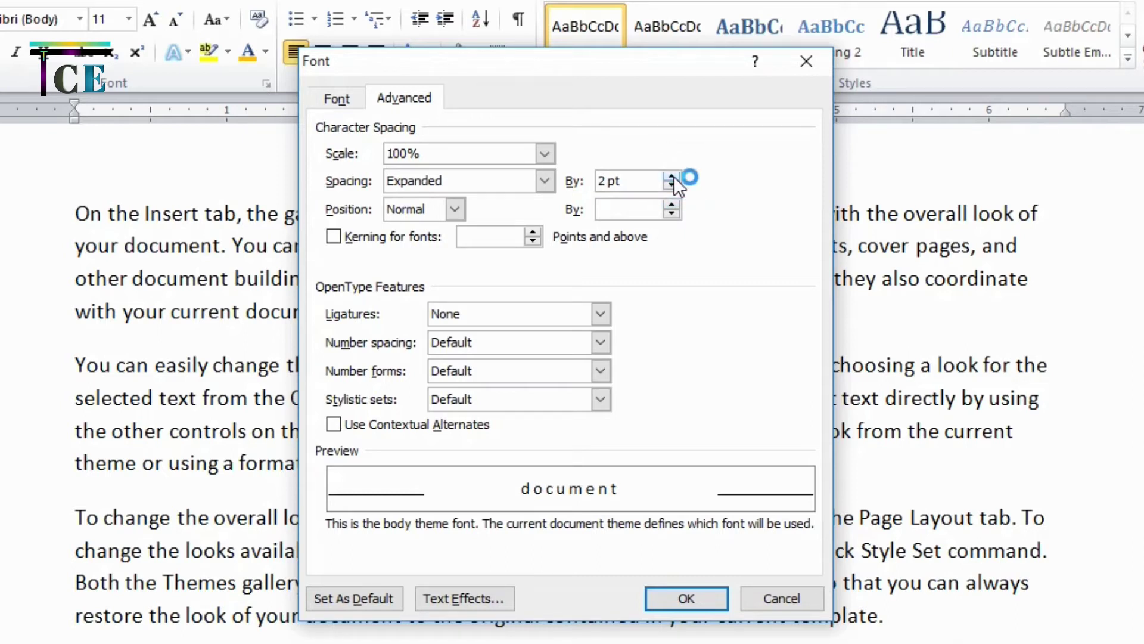
click(674, 176)
click(674, 177)
click(674, 176)
click(673, 176)
click(674, 176)
click(674, 176)
click(673, 177)
click(673, 176)
click(674, 176)
click(674, 176)
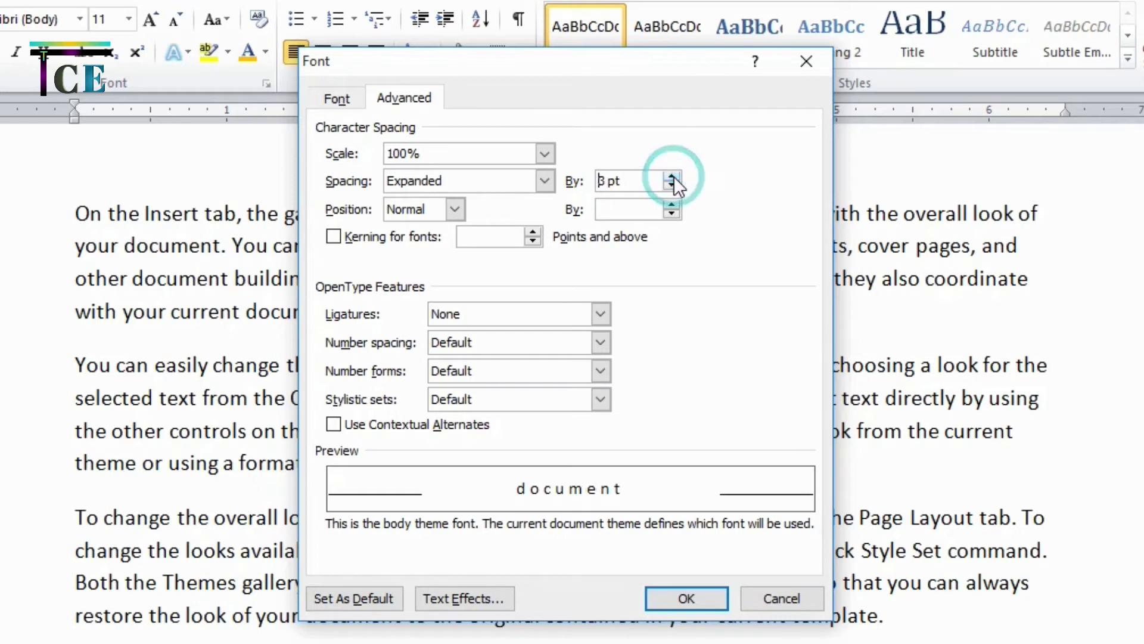
click(685, 600)
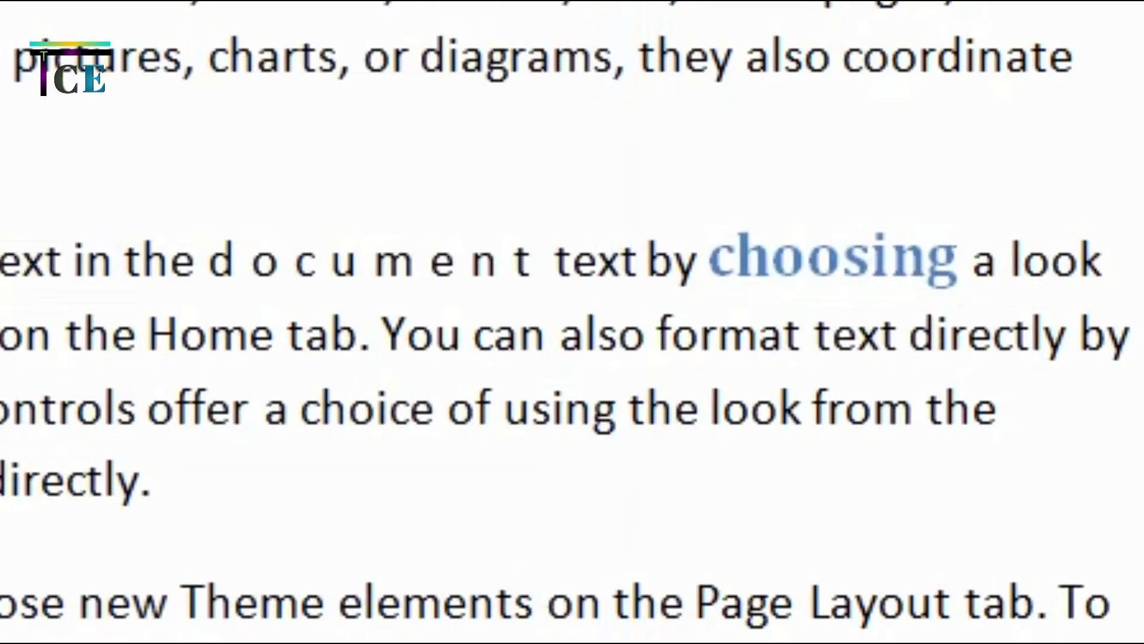
Step: Expand the character spacing of the word "choosing" in the second paragraph by 5 pt
double_click(917, 368)
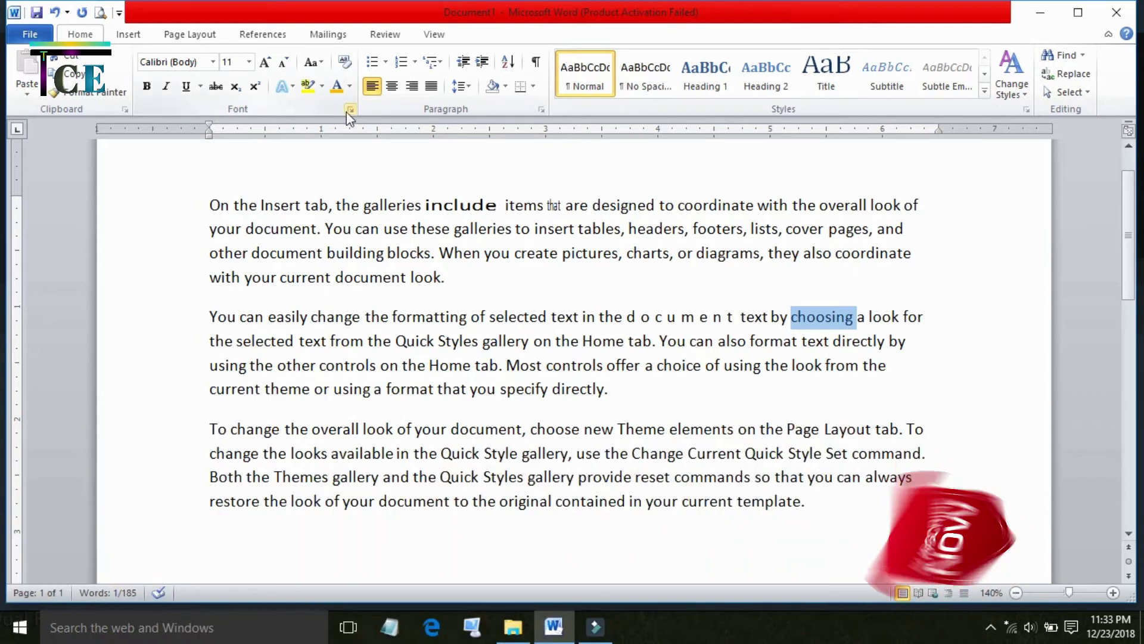
click(350, 109)
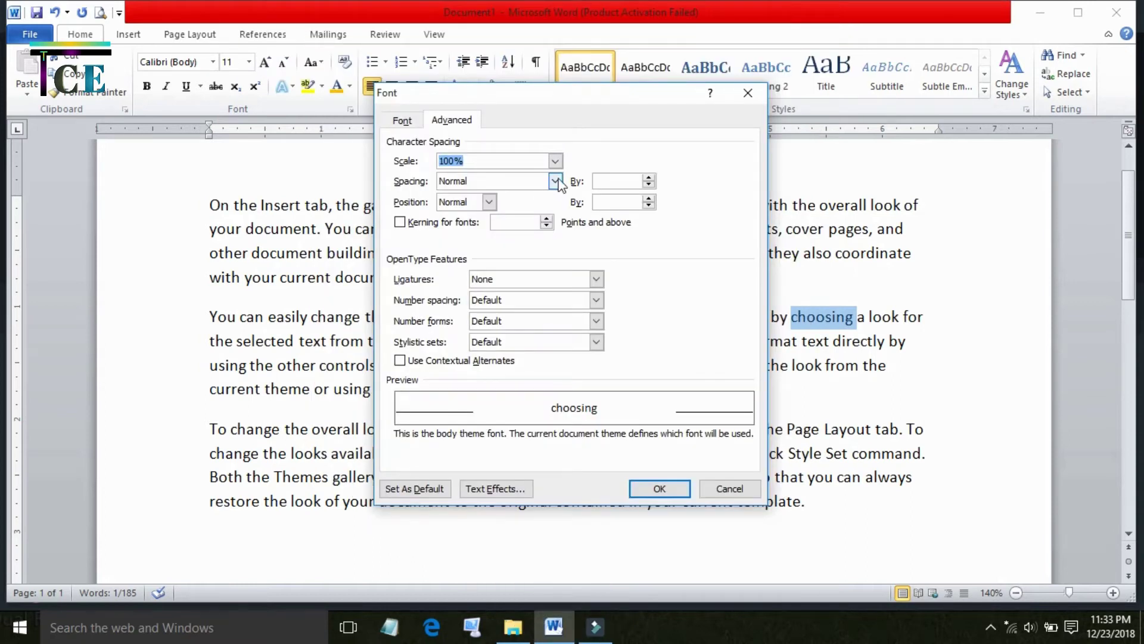
click(556, 181)
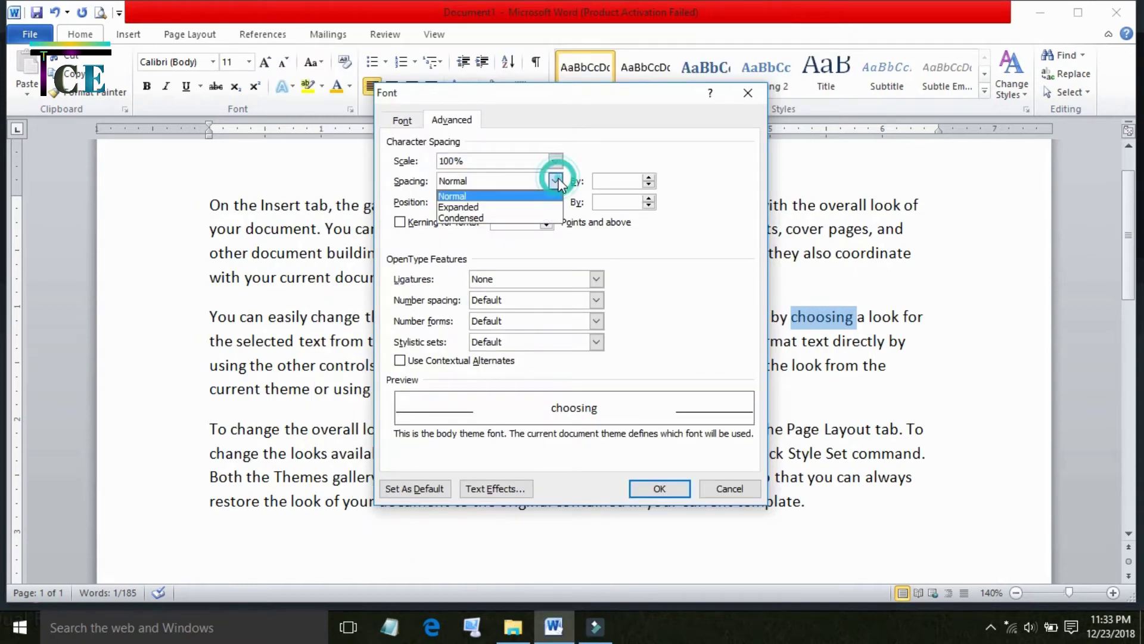
click(539, 207)
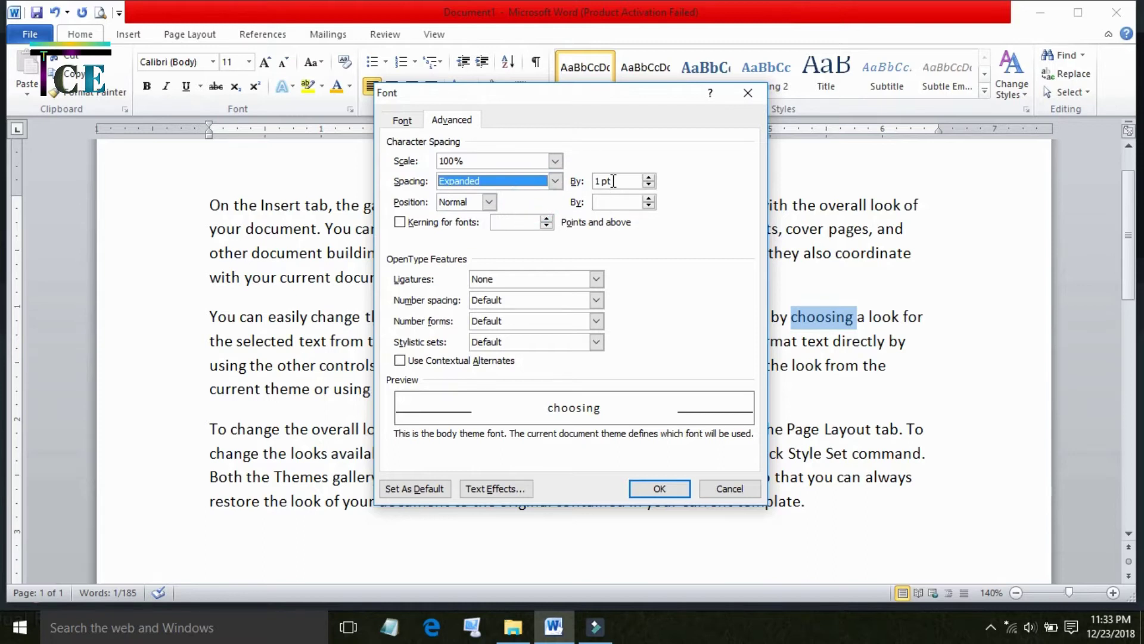
drag(614, 181, 588, 187)
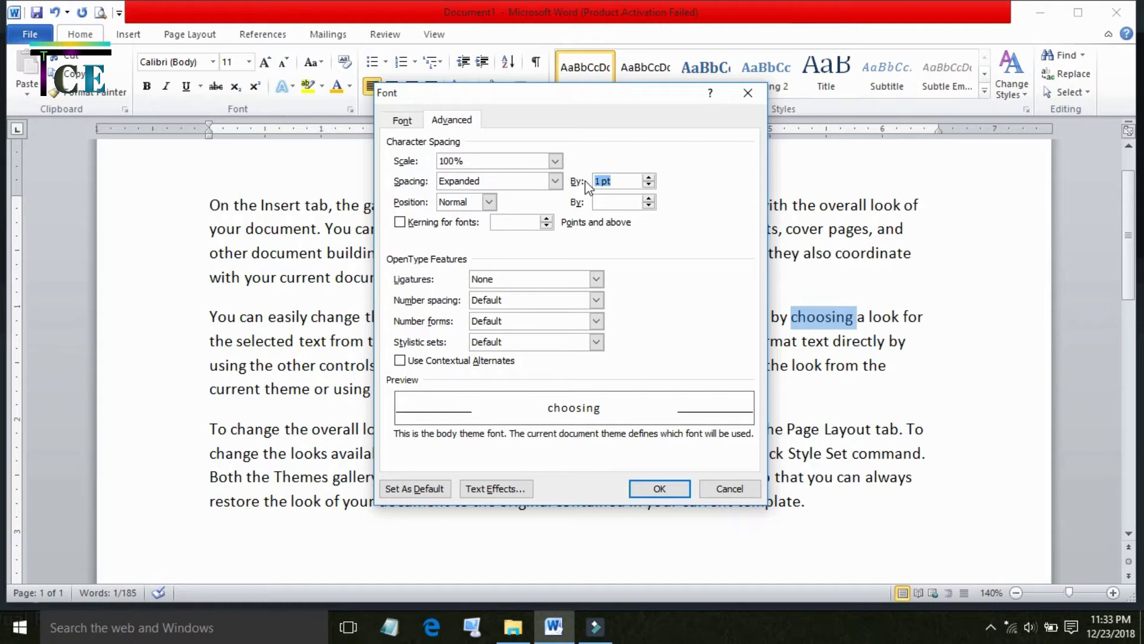
text(5)
click(659, 488)
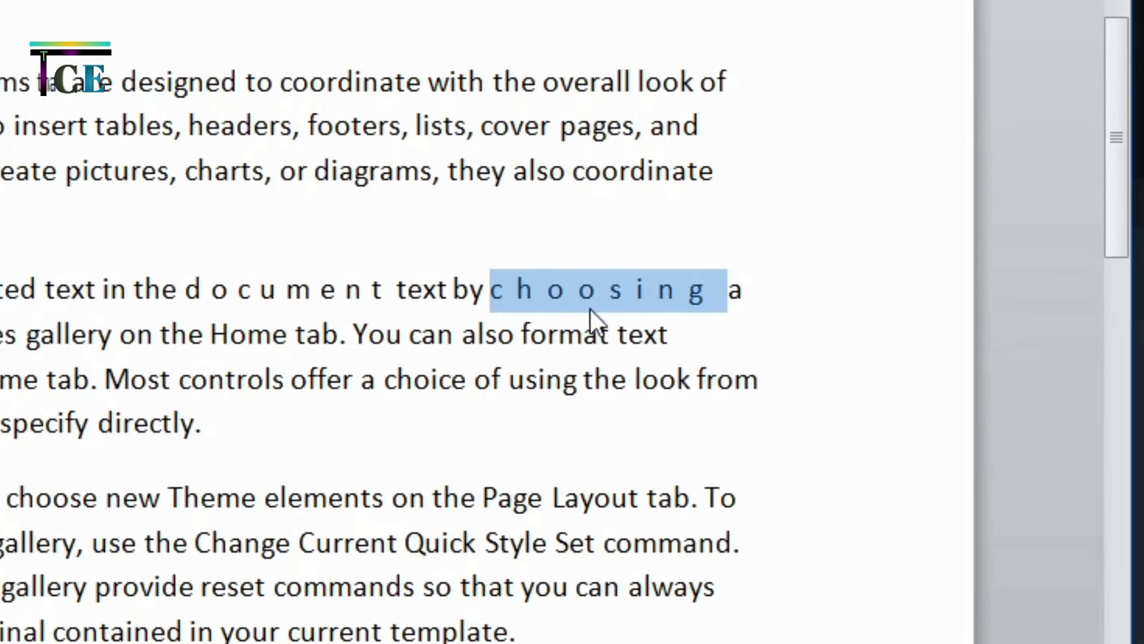
click(774, 298)
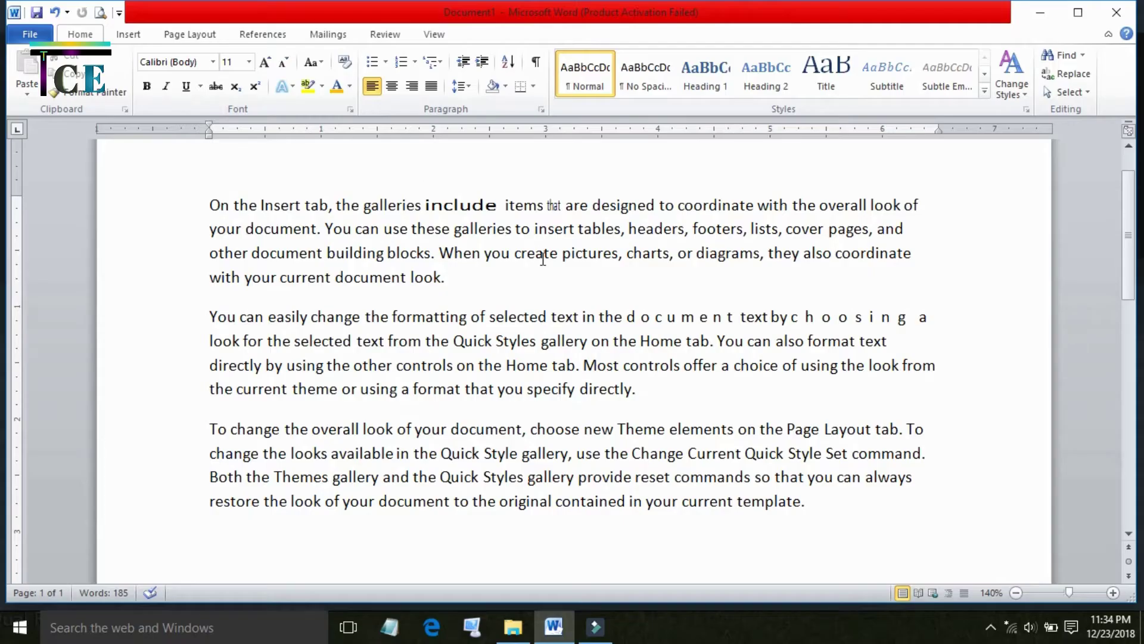
click(350, 110)
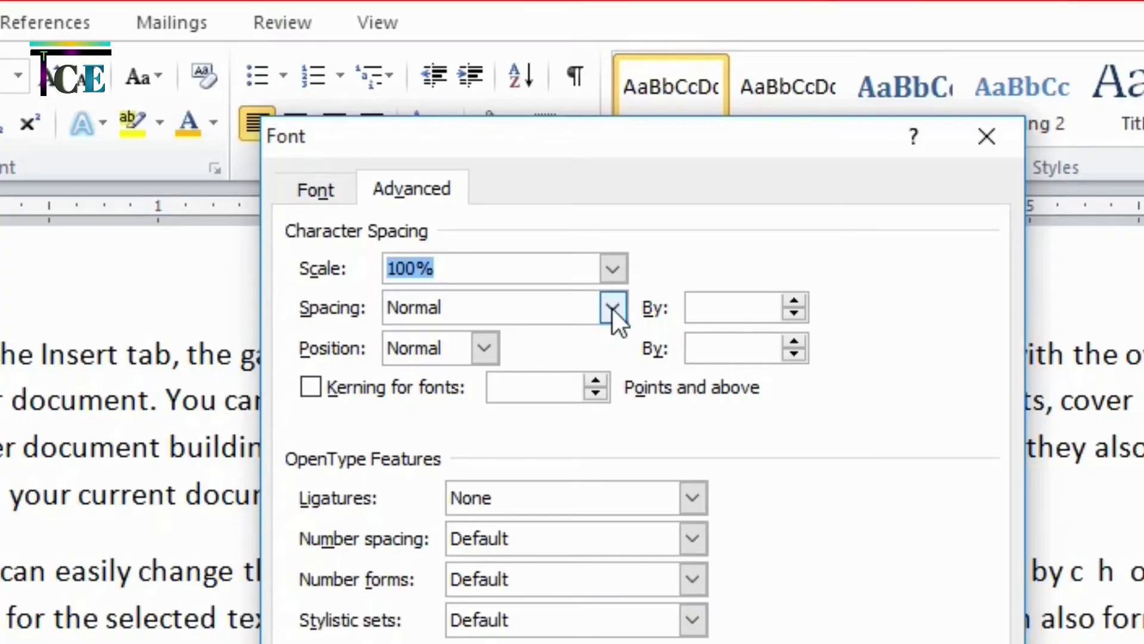
click(555, 180)
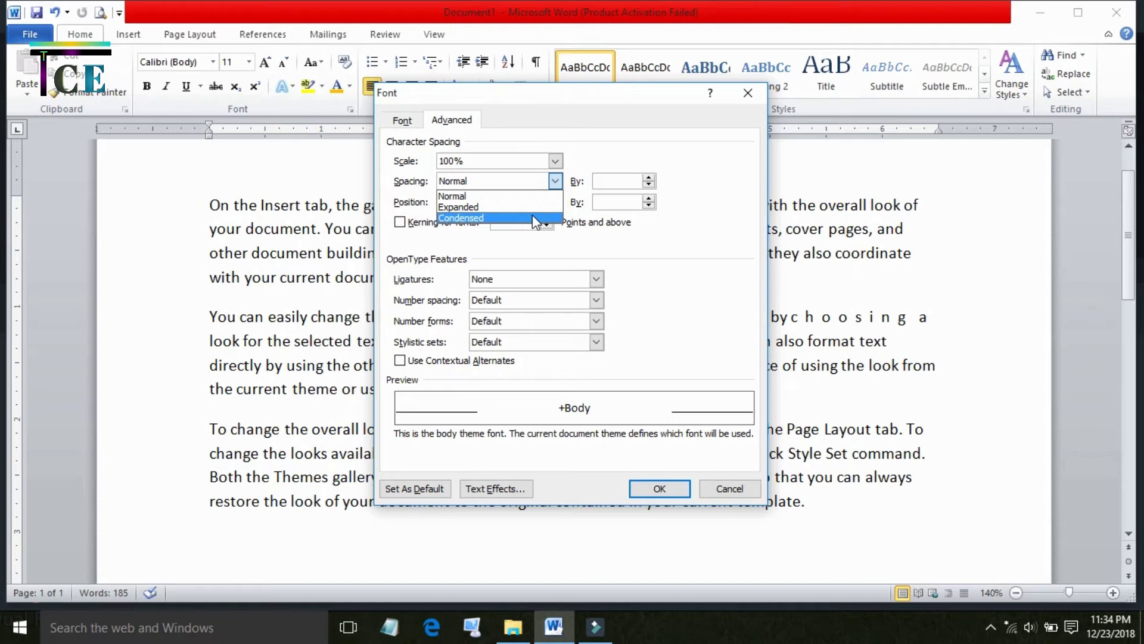
click(750, 94)
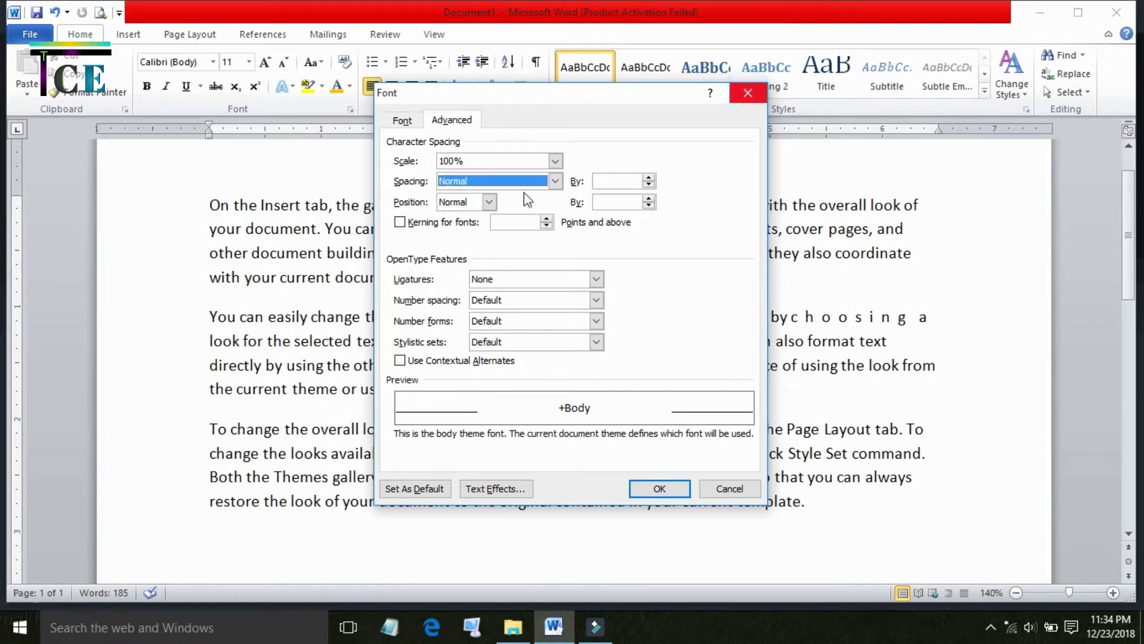
click(729, 490)
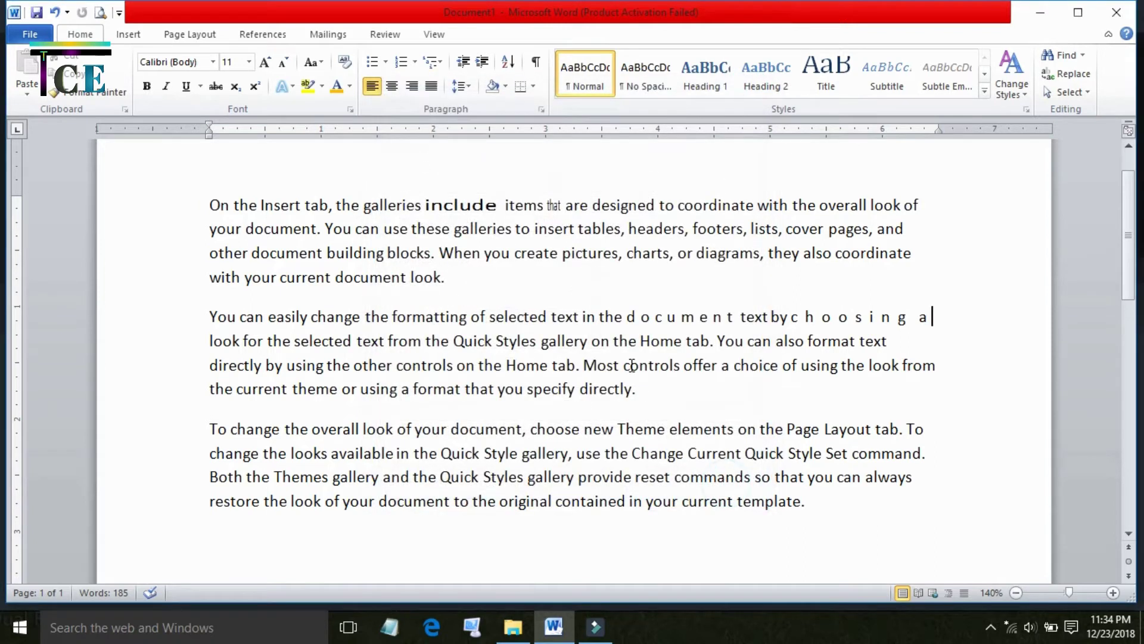
Step: Condense the character spacing of the word "pictures" in the first paragraph by 2 pt
double_click(584, 258)
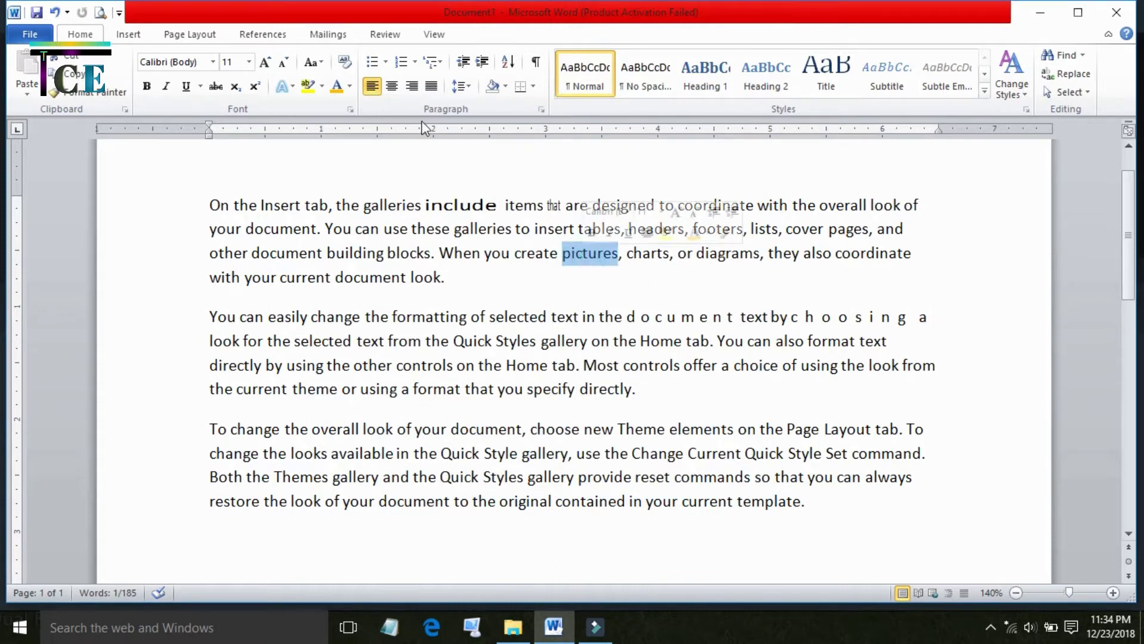
click(350, 109)
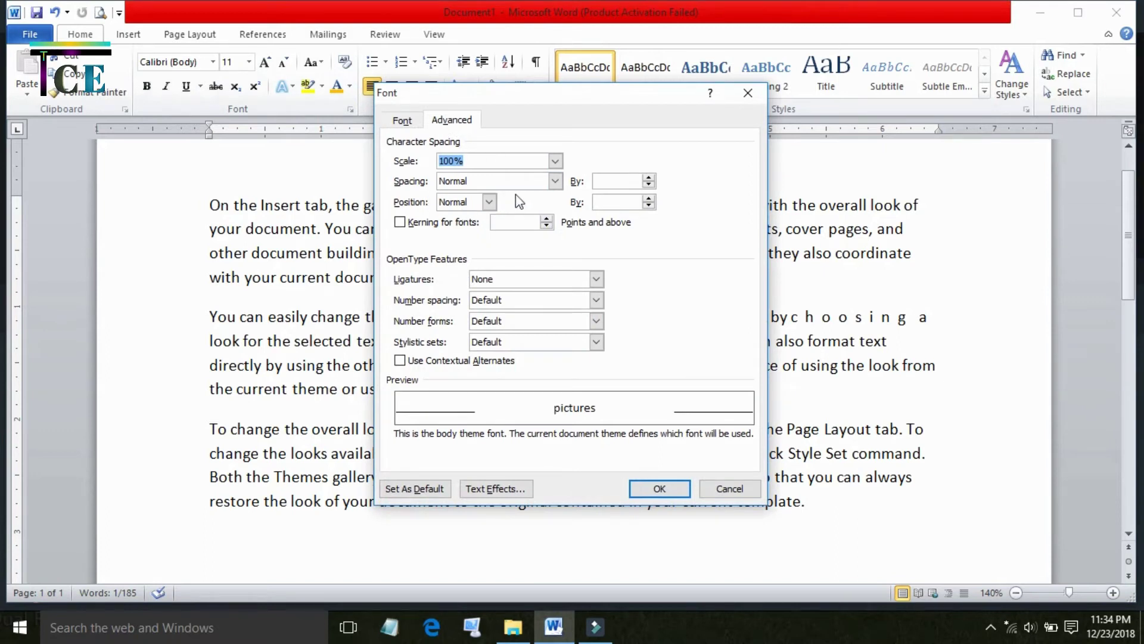
click(555, 181)
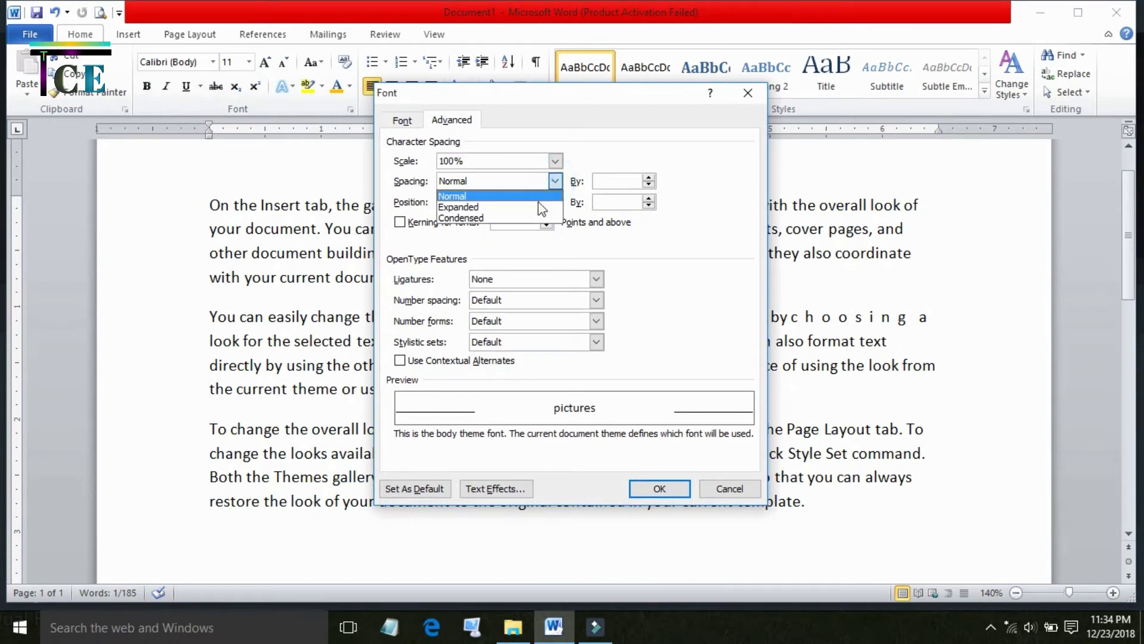
click(528, 218)
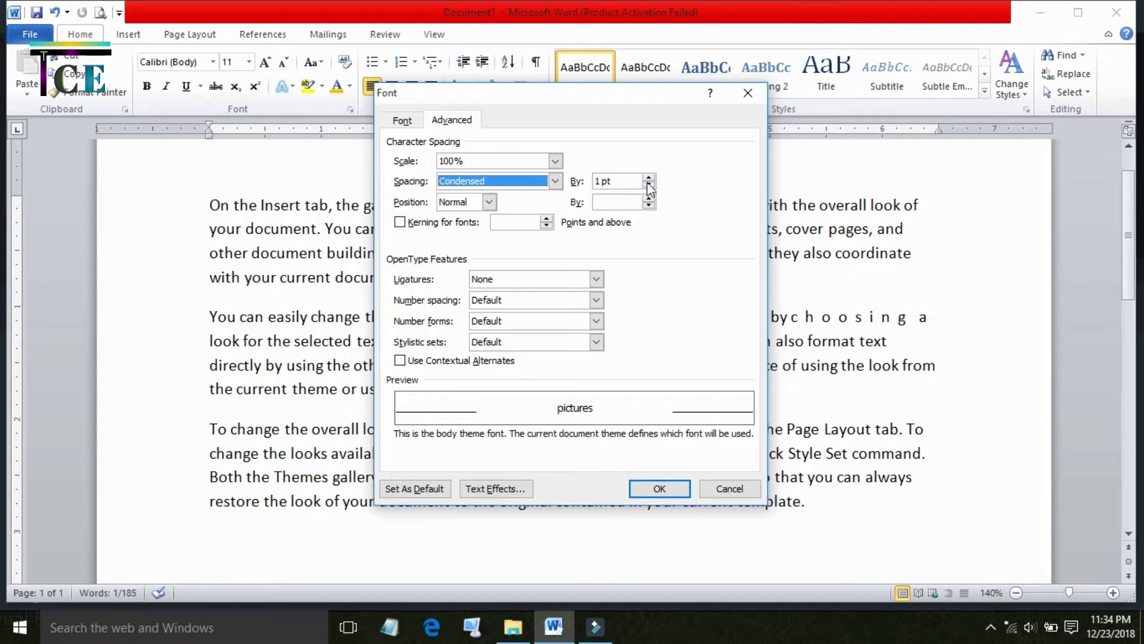
click(612, 181)
drag(611, 181, 580, 188)
text(2)
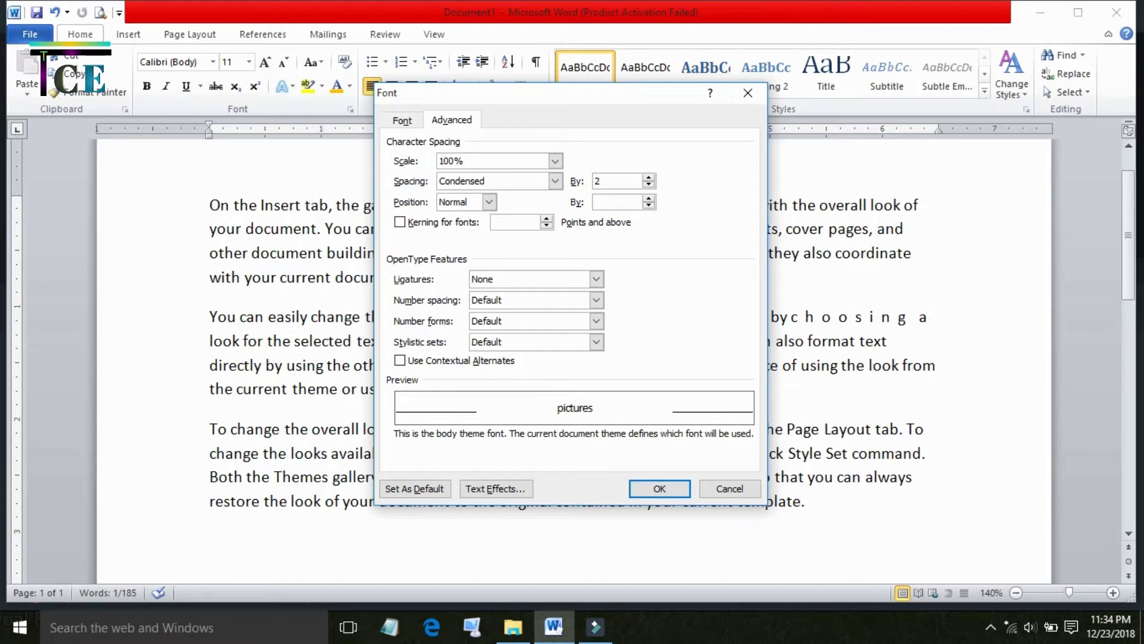
click(672, 487)
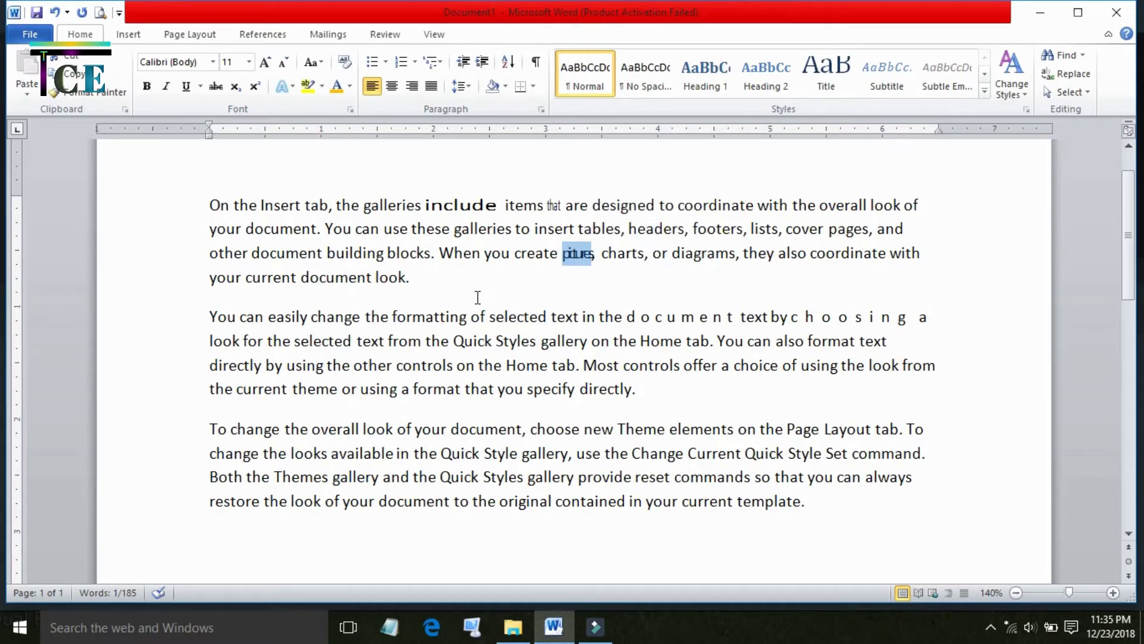
Step: Condense the character spacing of the word "document" in the first paragraph's last line by 1 pt
double_click(320, 278)
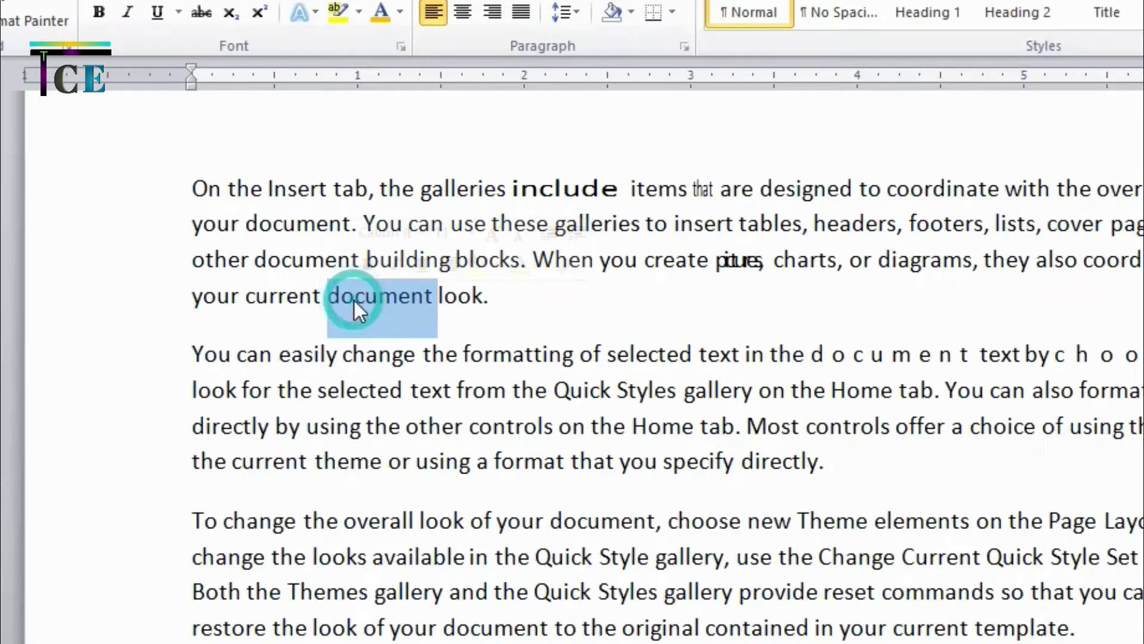
click(400, 47)
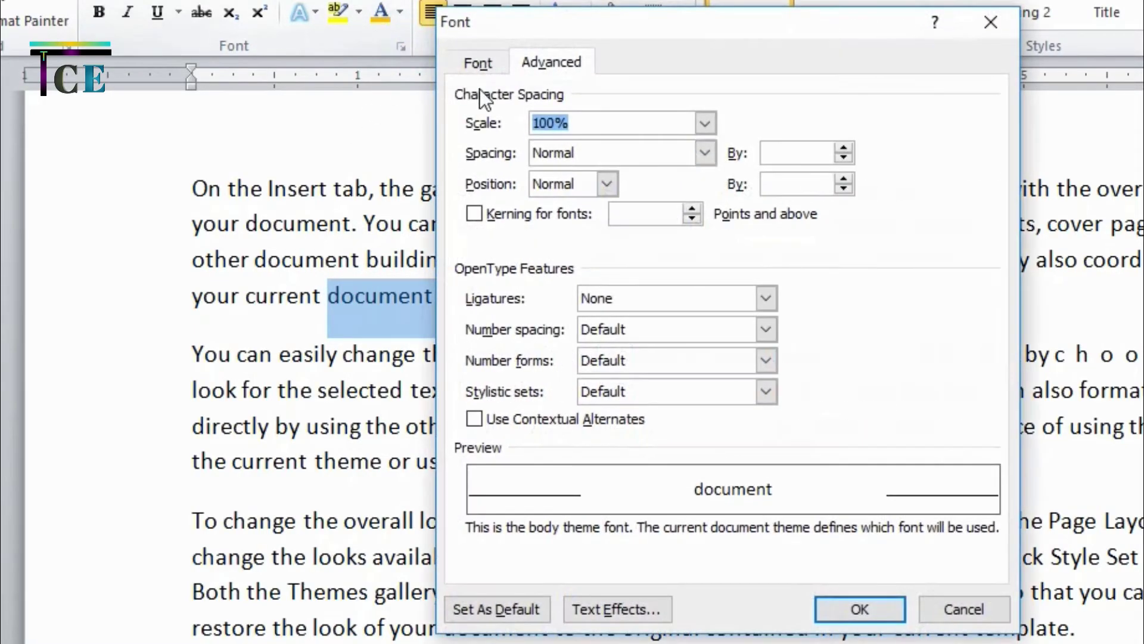
click(703, 155)
click(663, 206)
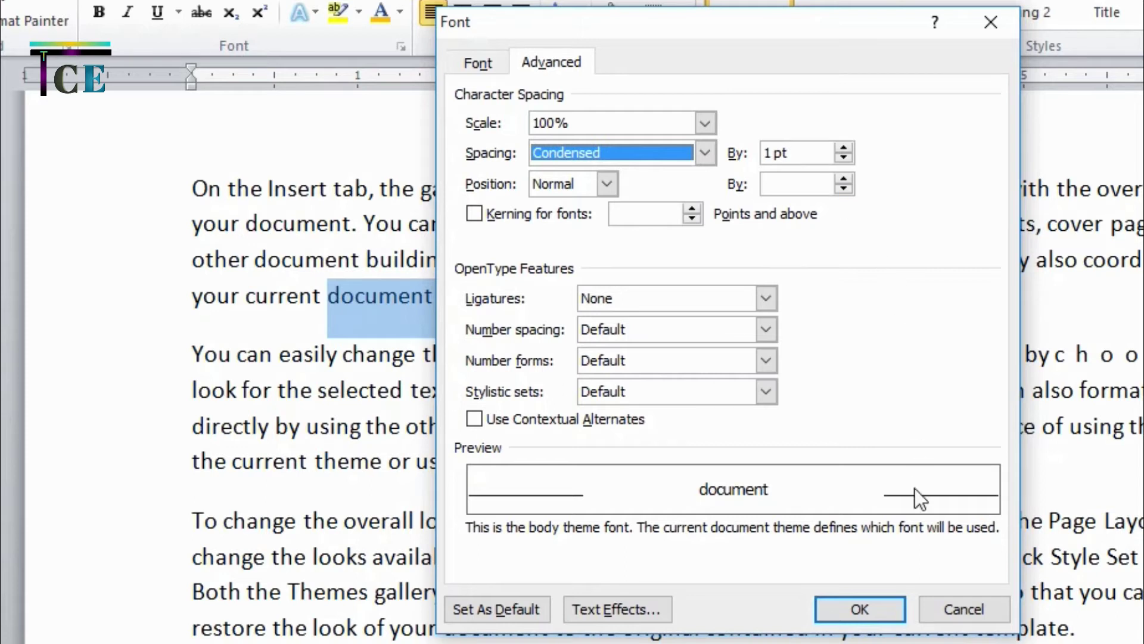
click(867, 606)
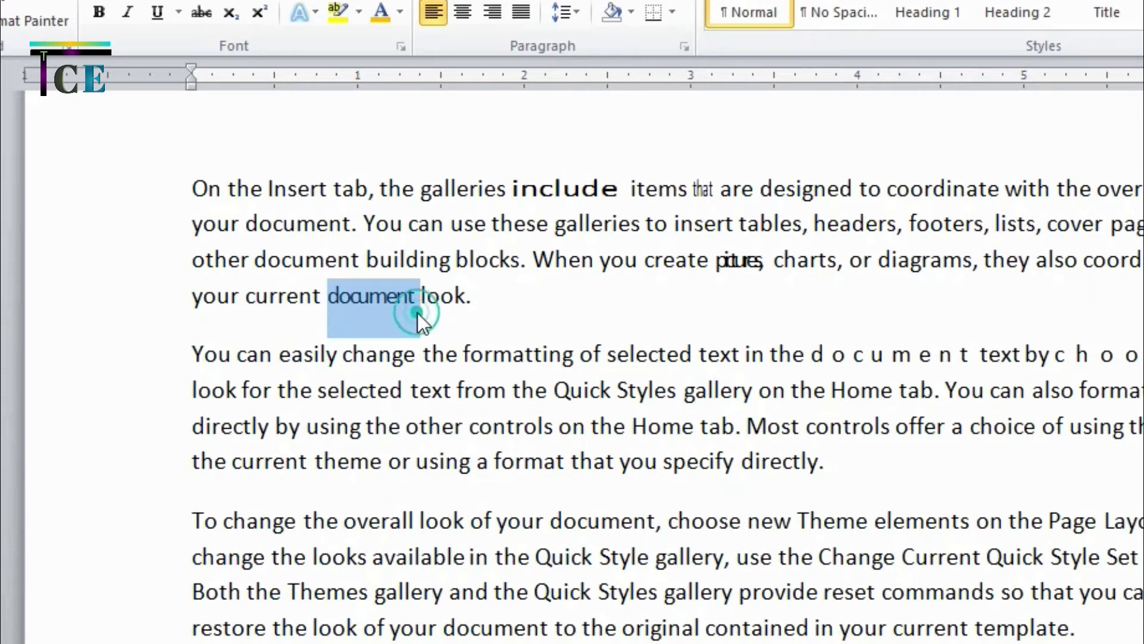
Step: Undo the condensed spacing on "document" in the first paragraph's last line and reapply Condensed spacing by 1 pt
key(ctrl+z)
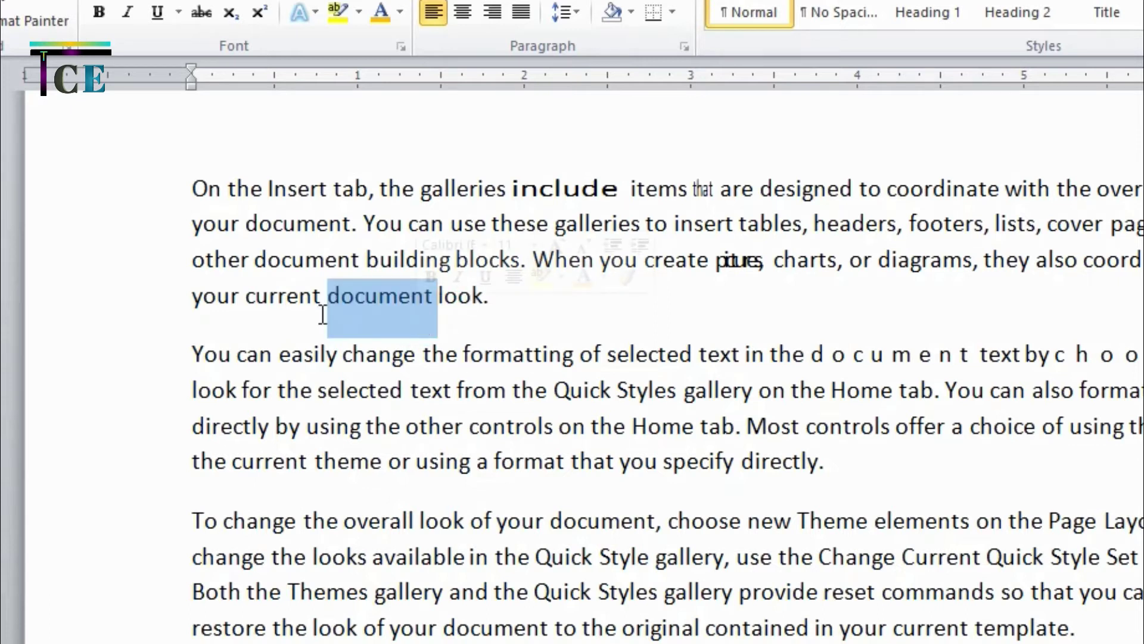
click(401, 45)
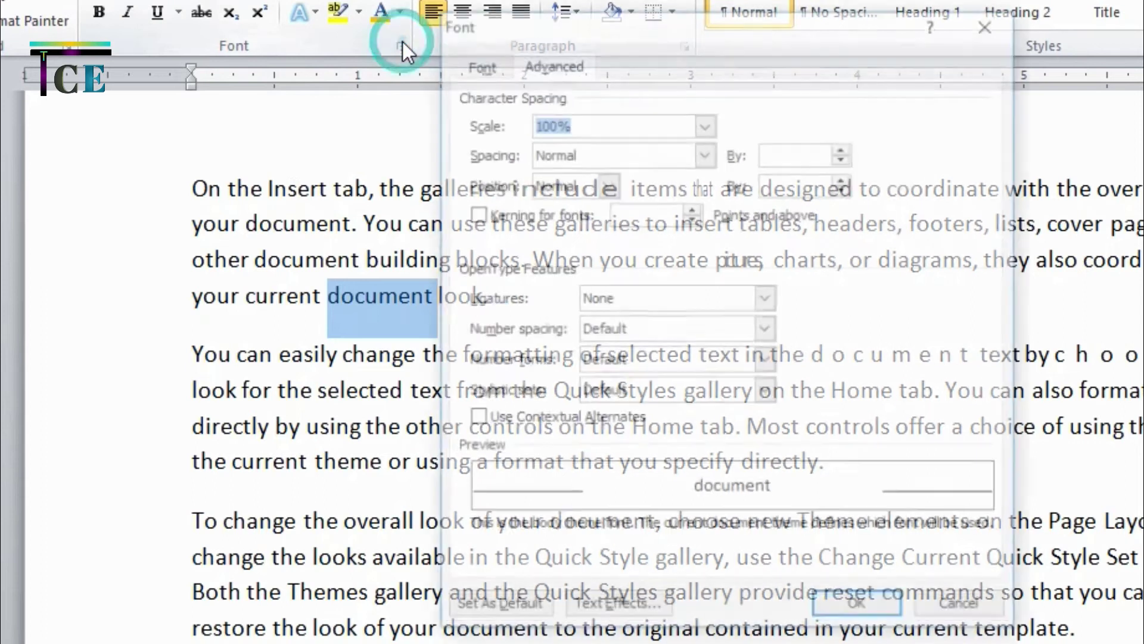
click(706, 152)
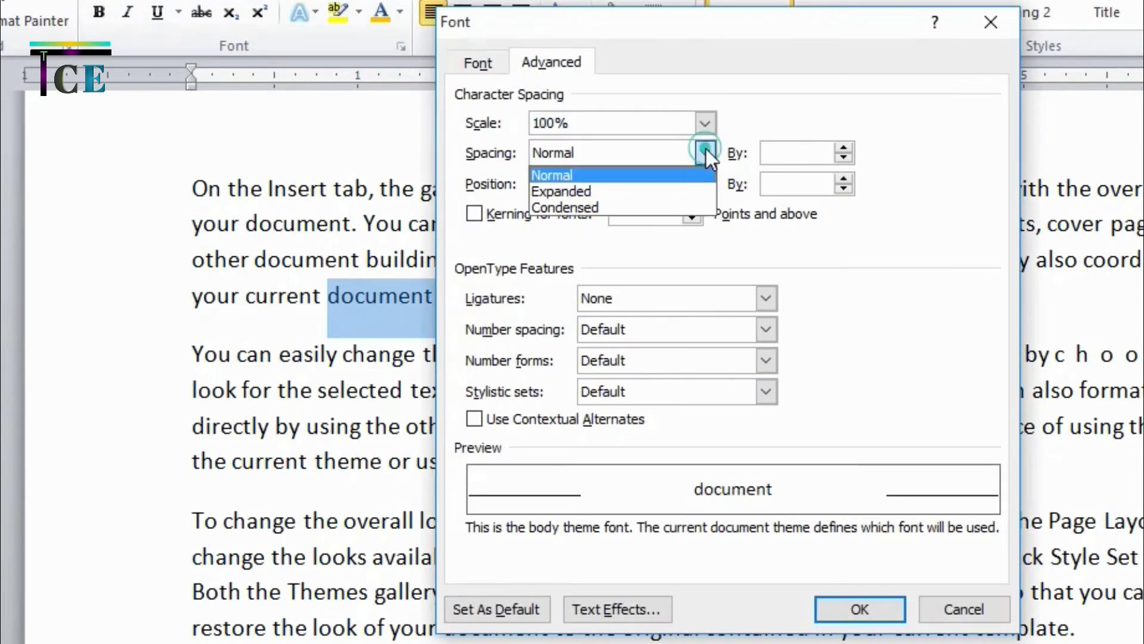
click(669, 207)
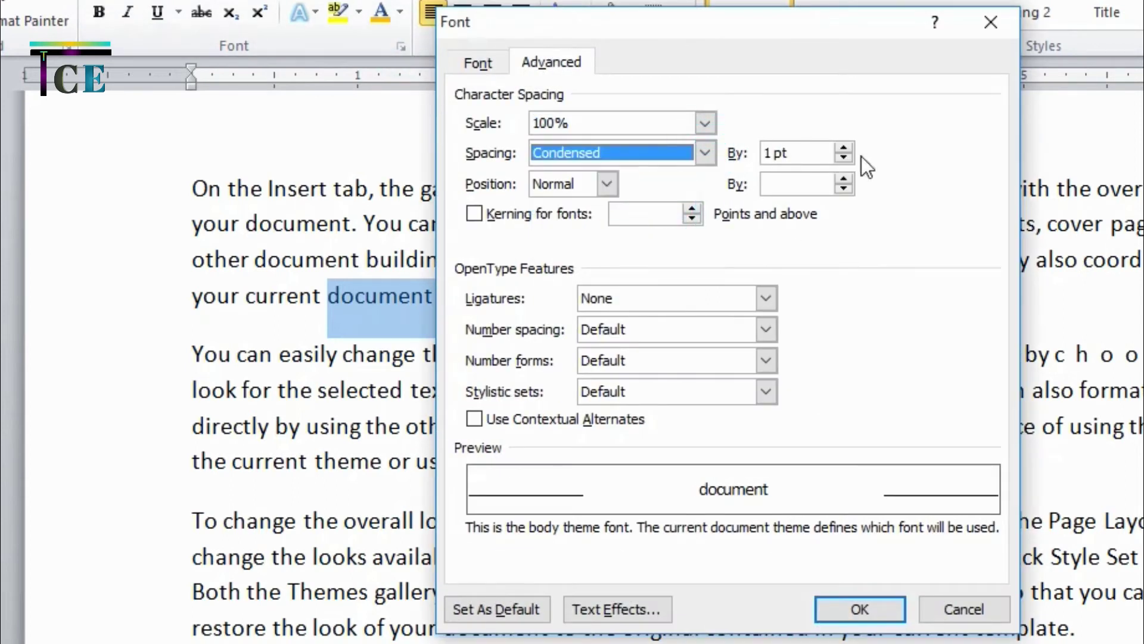
click(860, 607)
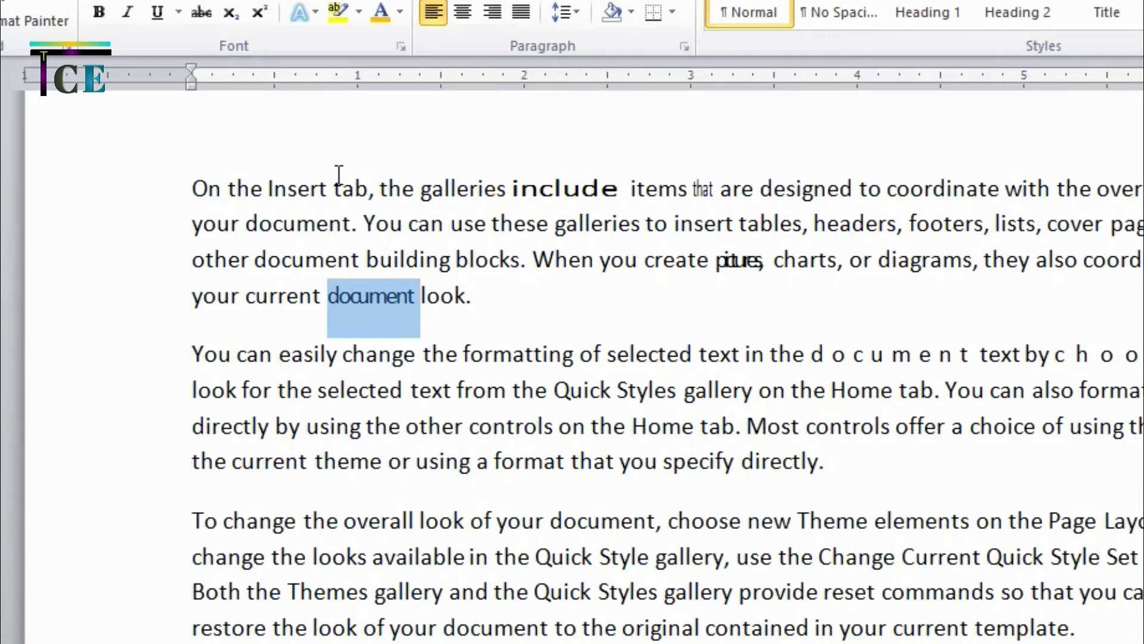
click(402, 48)
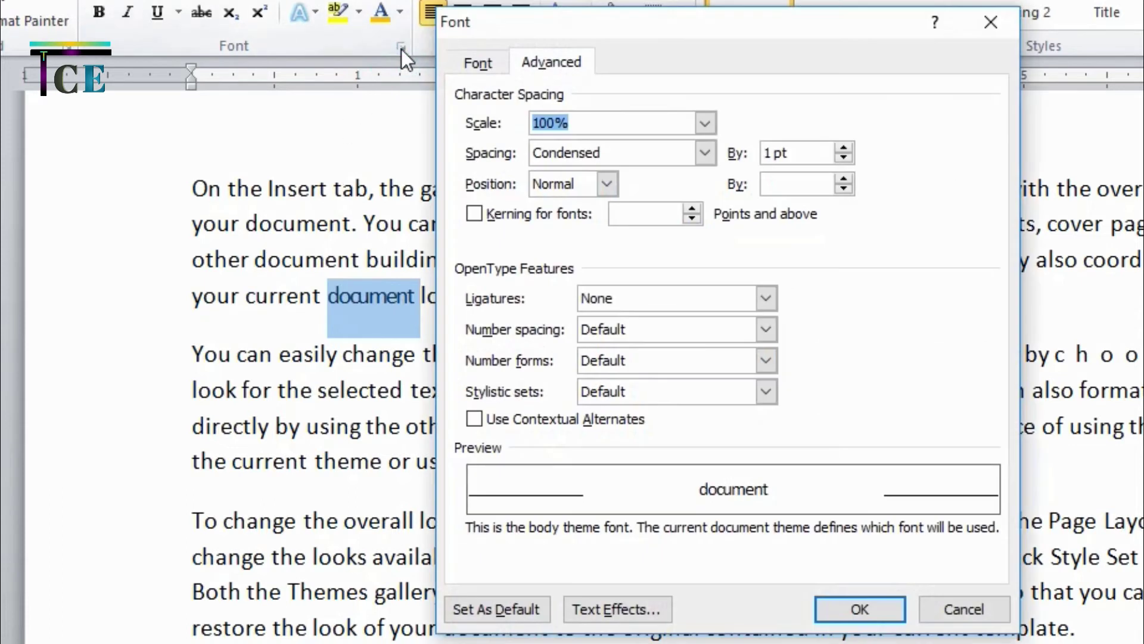
click(705, 152)
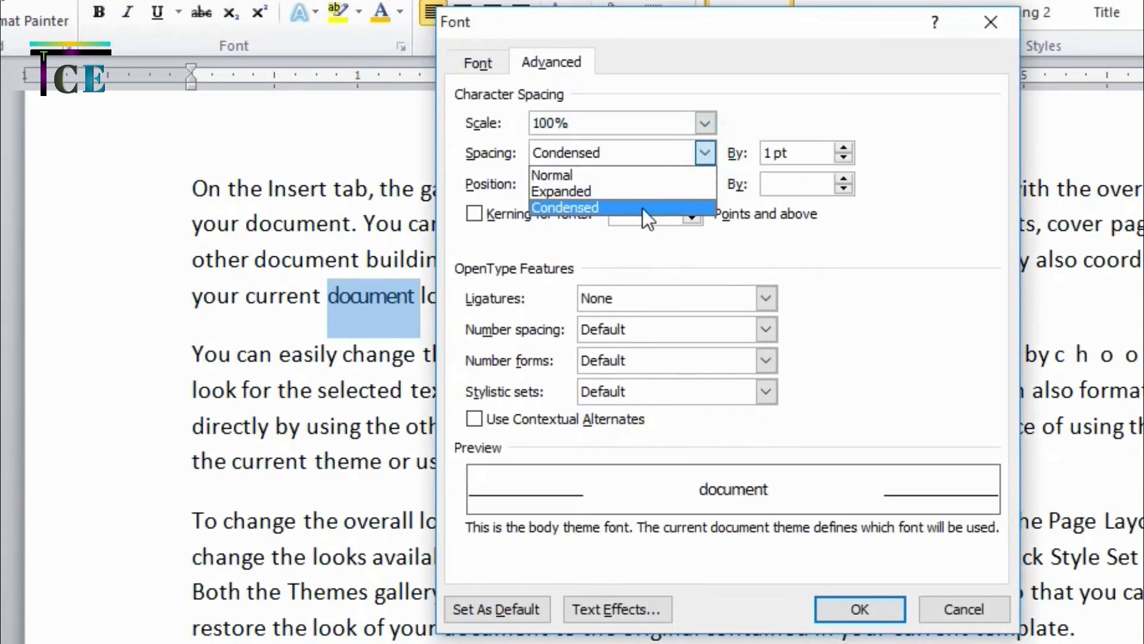
click(635, 176)
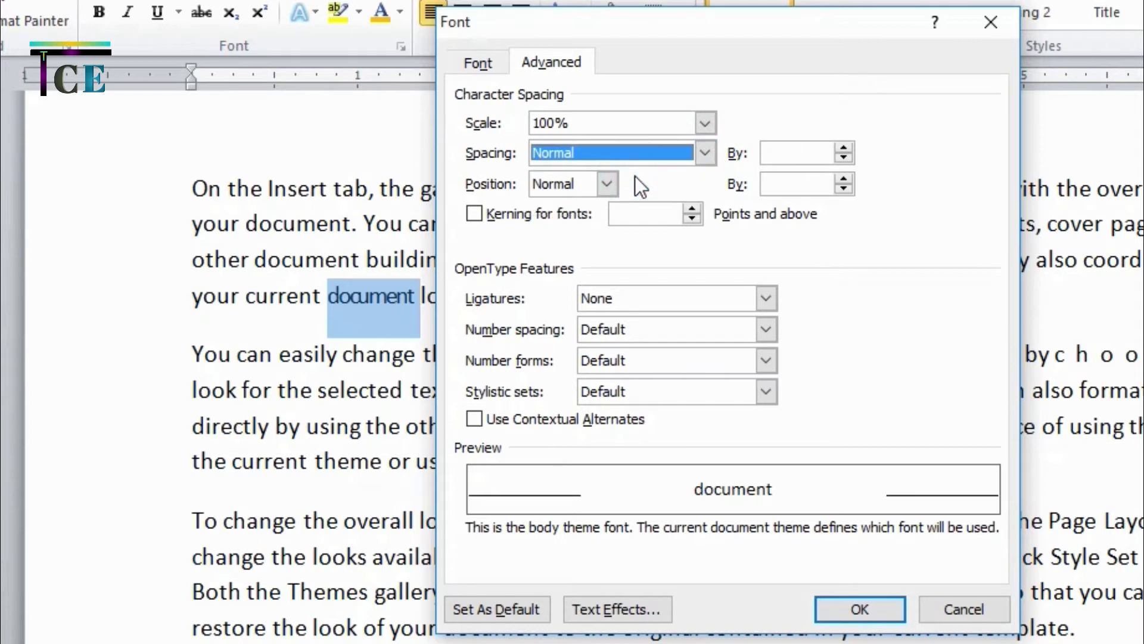
key(Down)
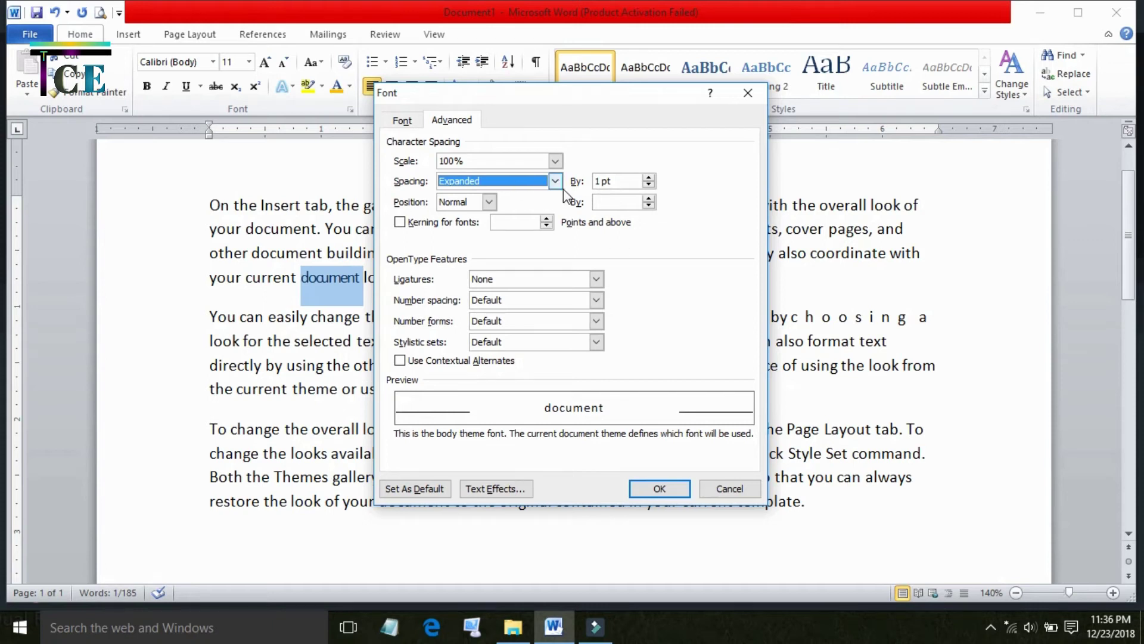
click(556, 181)
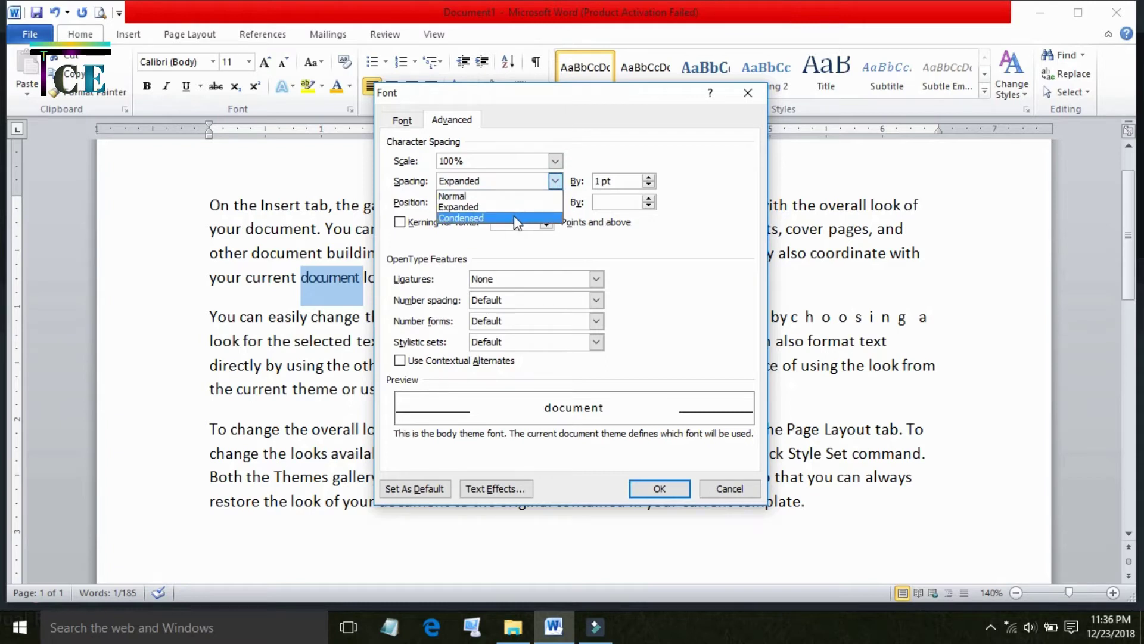
click(666, 231)
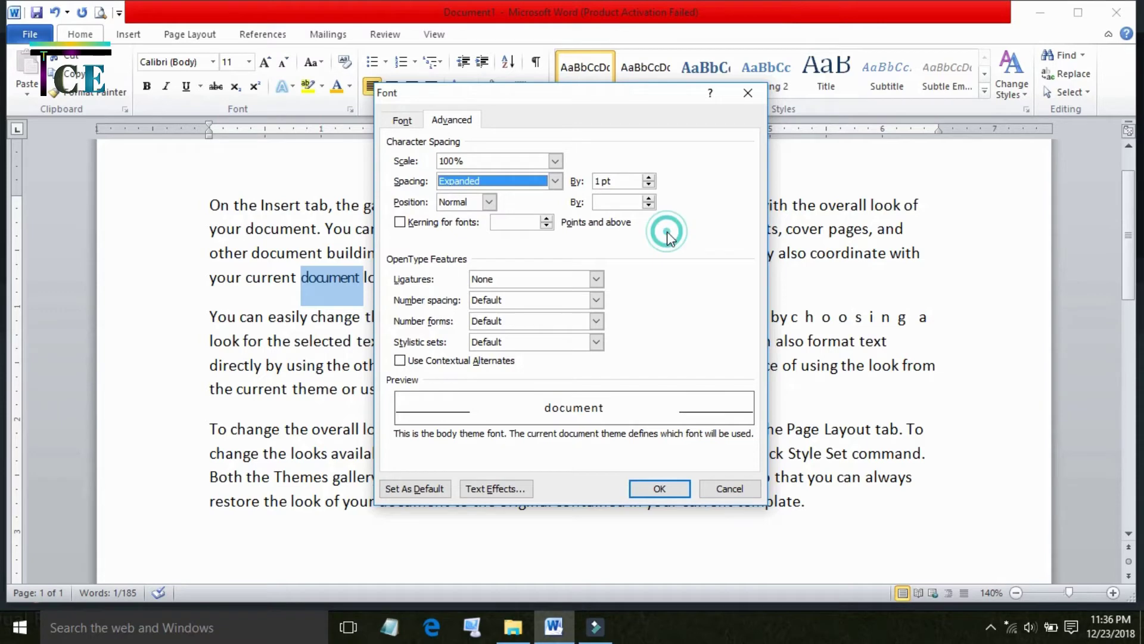
click(488, 203)
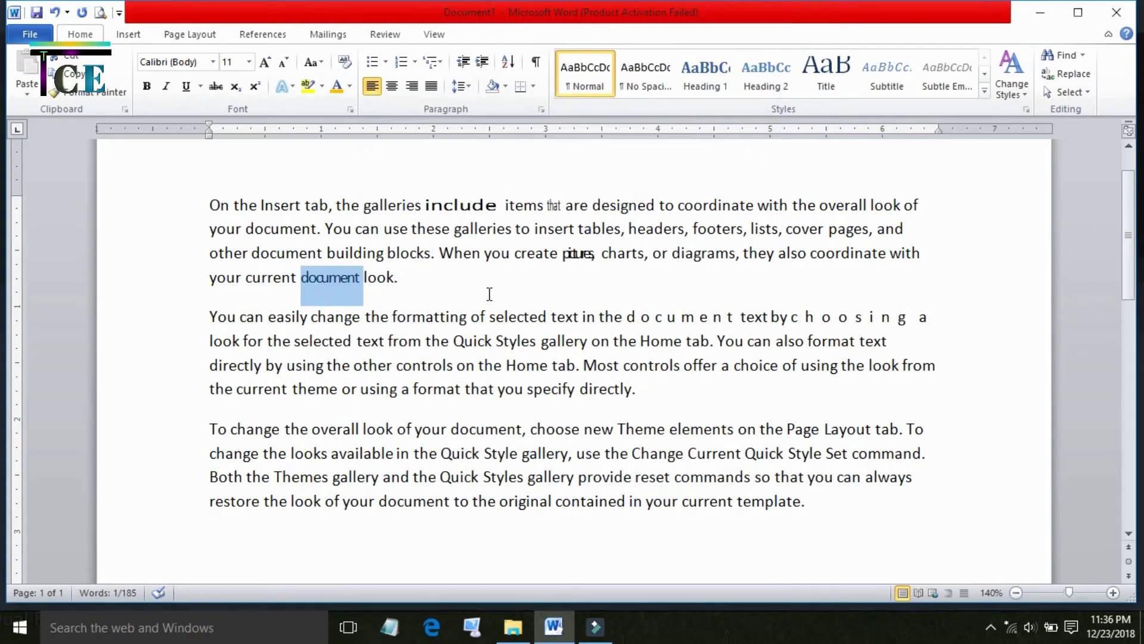
Step: Raise the position of the word "diagrams" in the first paragraph by 3 pt
double_click(696, 254)
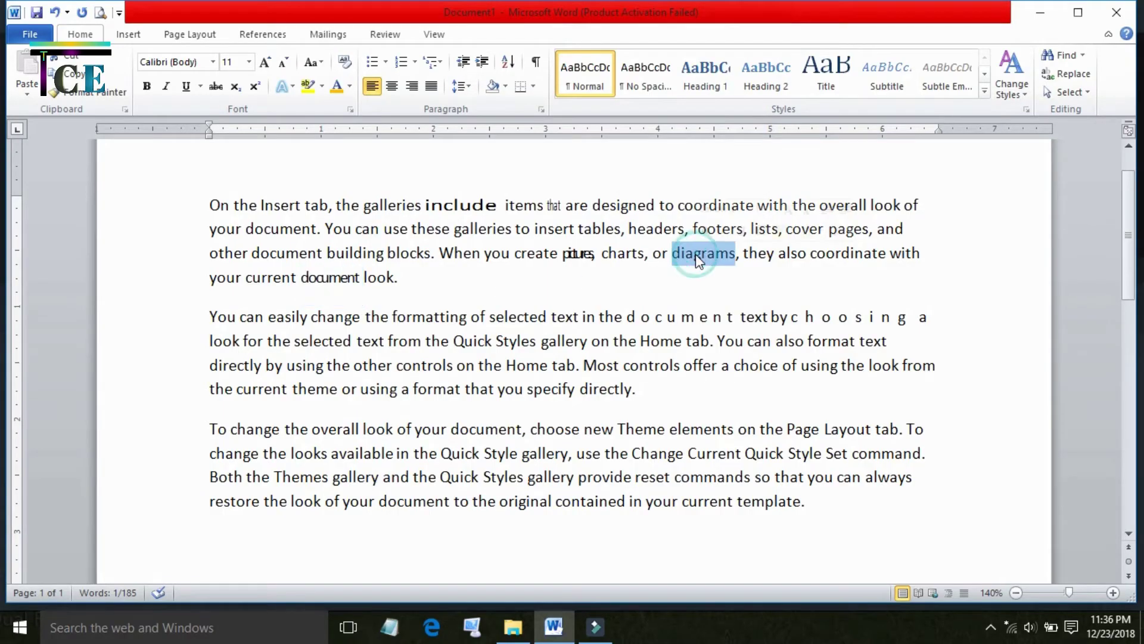
click(351, 110)
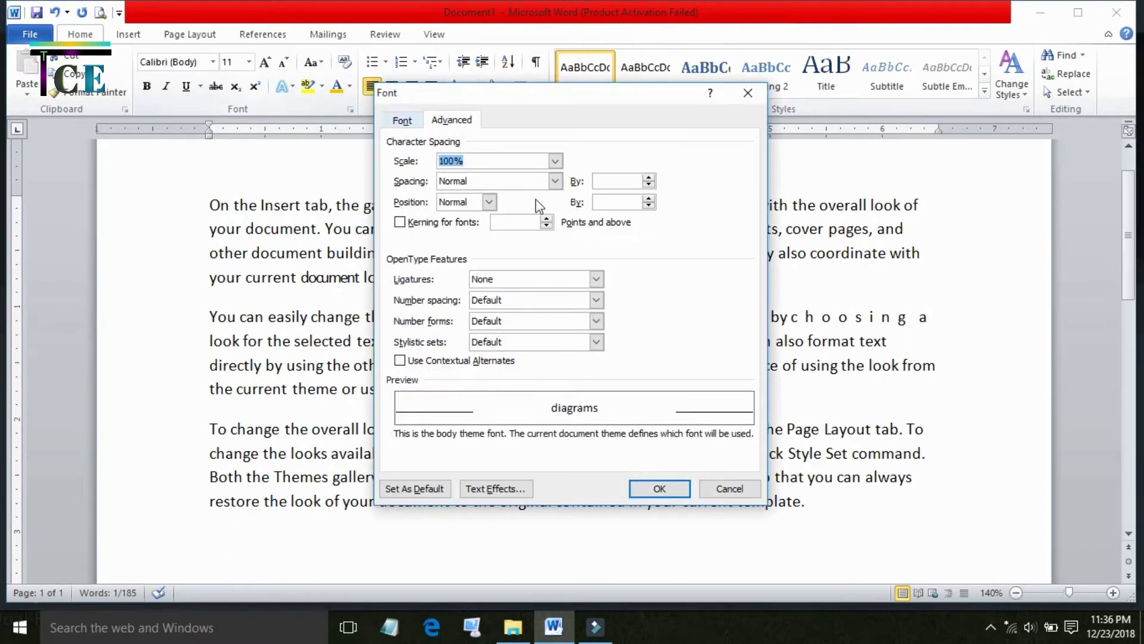
click(489, 201)
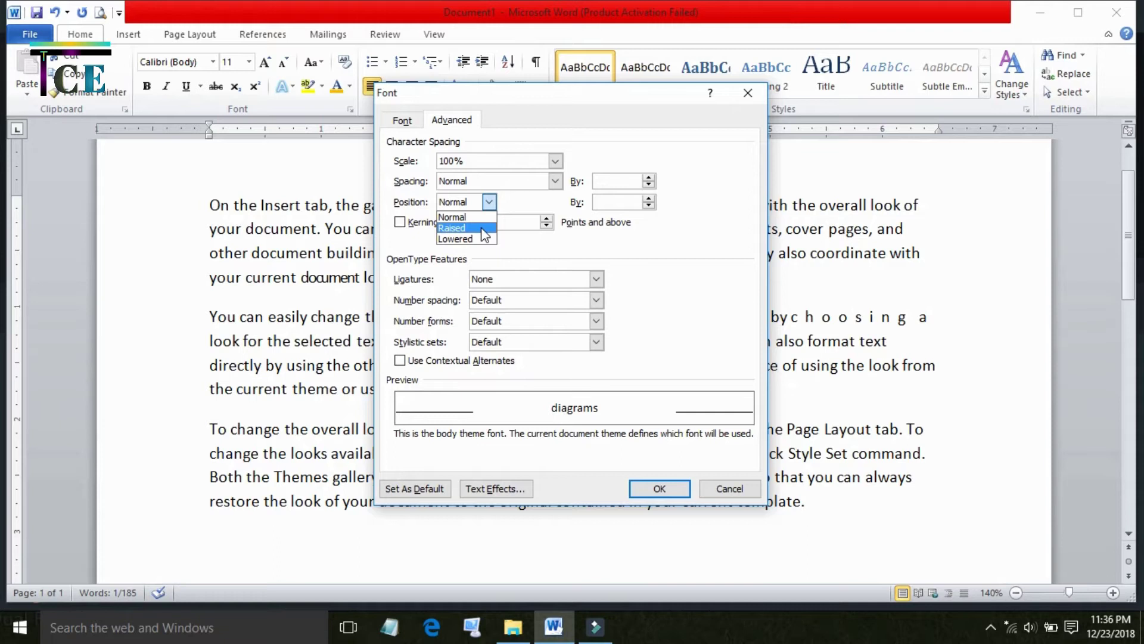
click(482, 229)
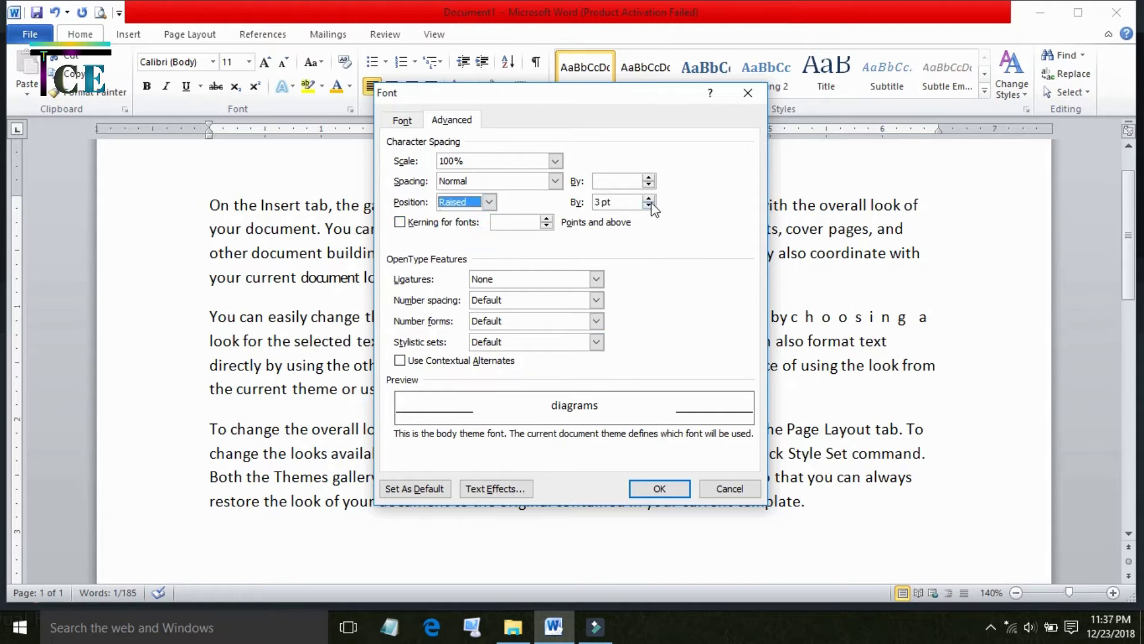
click(654, 489)
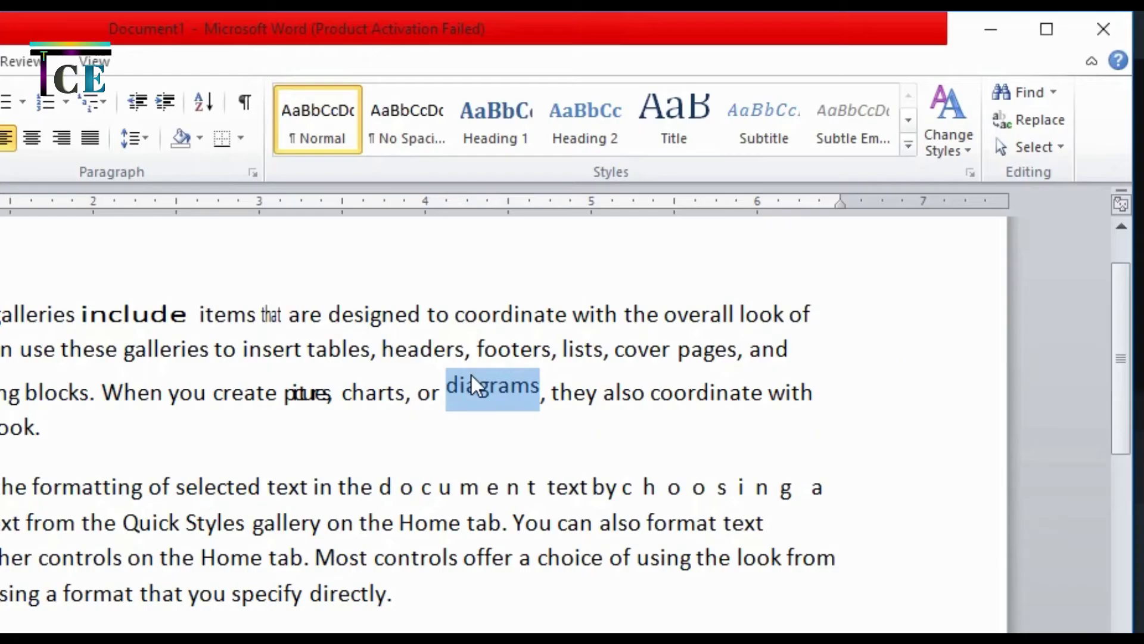
click(435, 441)
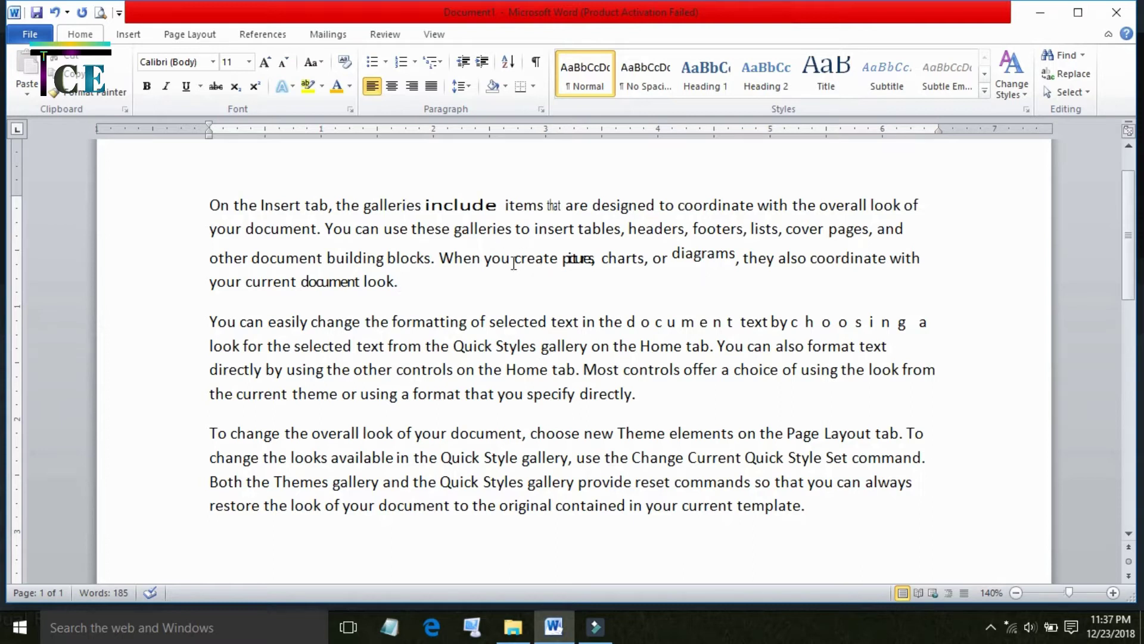
Step: Raise the position of the word "you" before "create" in the first paragraph by 5 pt
double_click(497, 260)
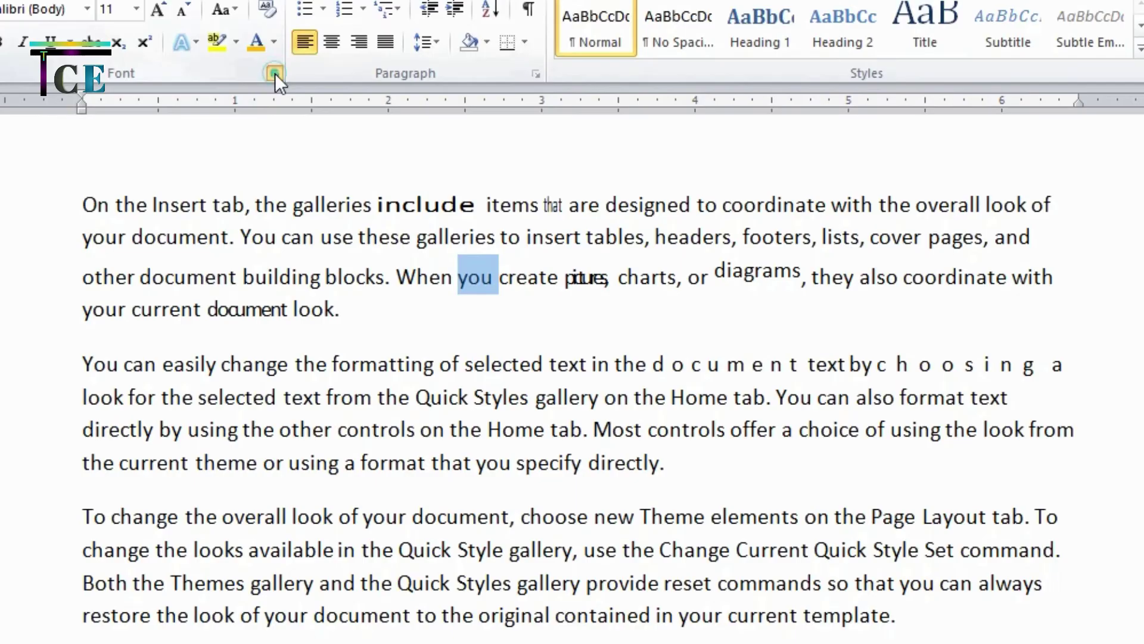
click(351, 109)
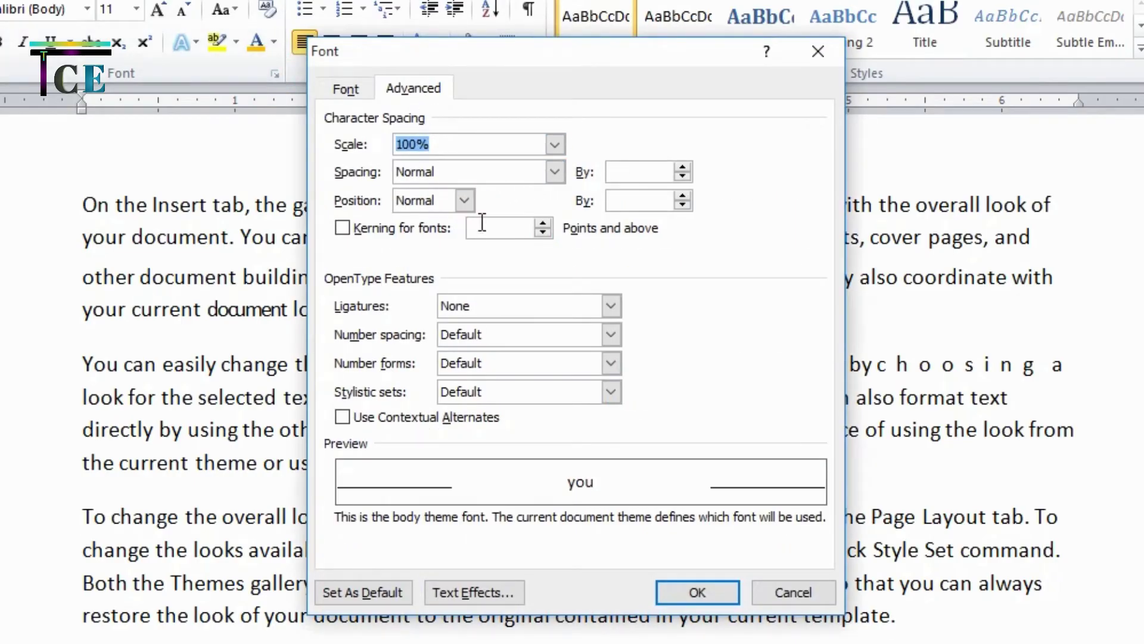
click(471, 199)
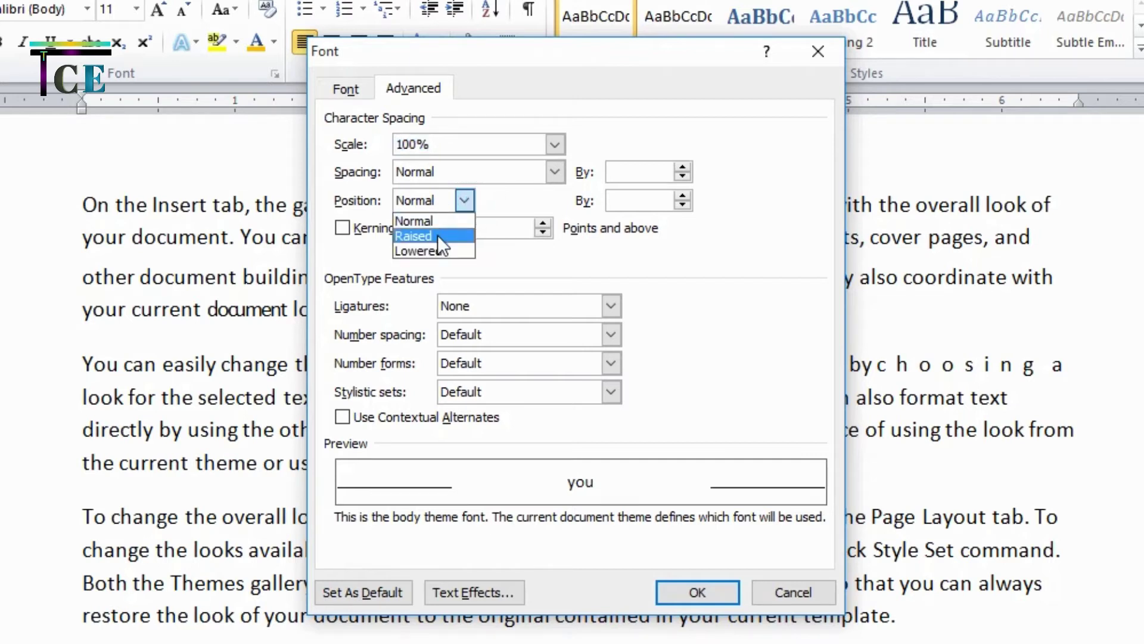
click(437, 235)
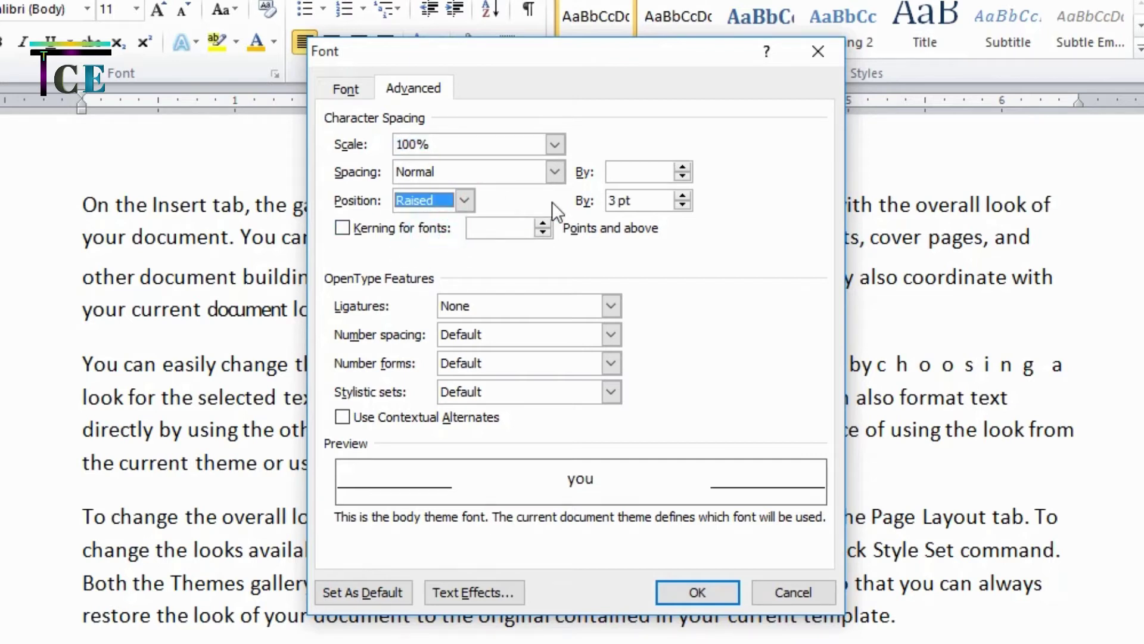
click(637, 201)
drag(636, 201, 595, 205)
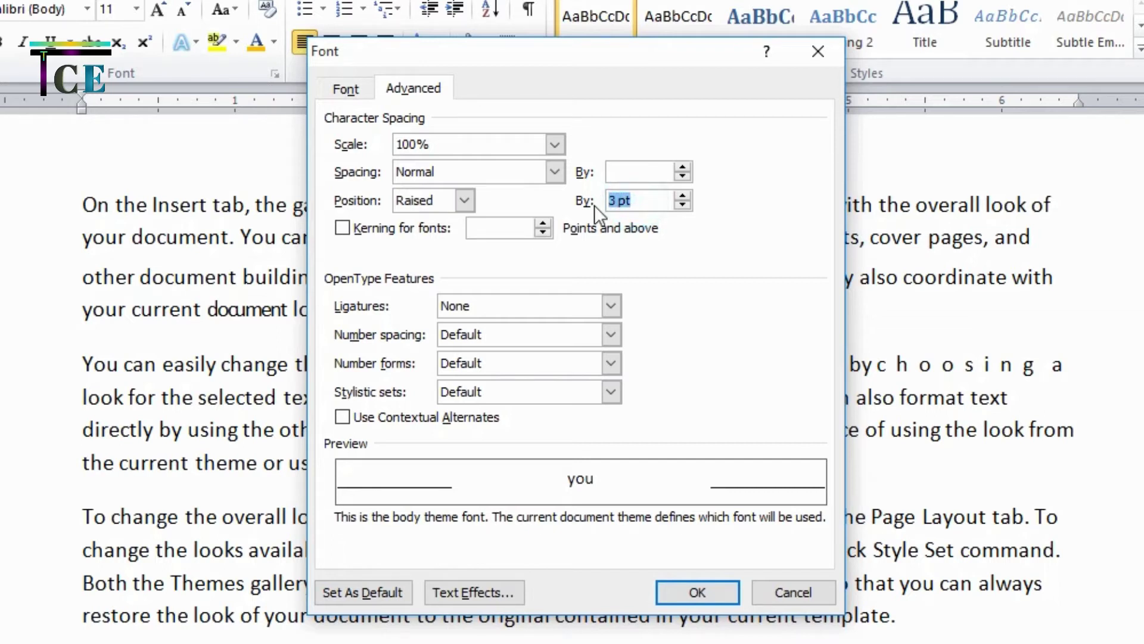
text(5)
click(709, 593)
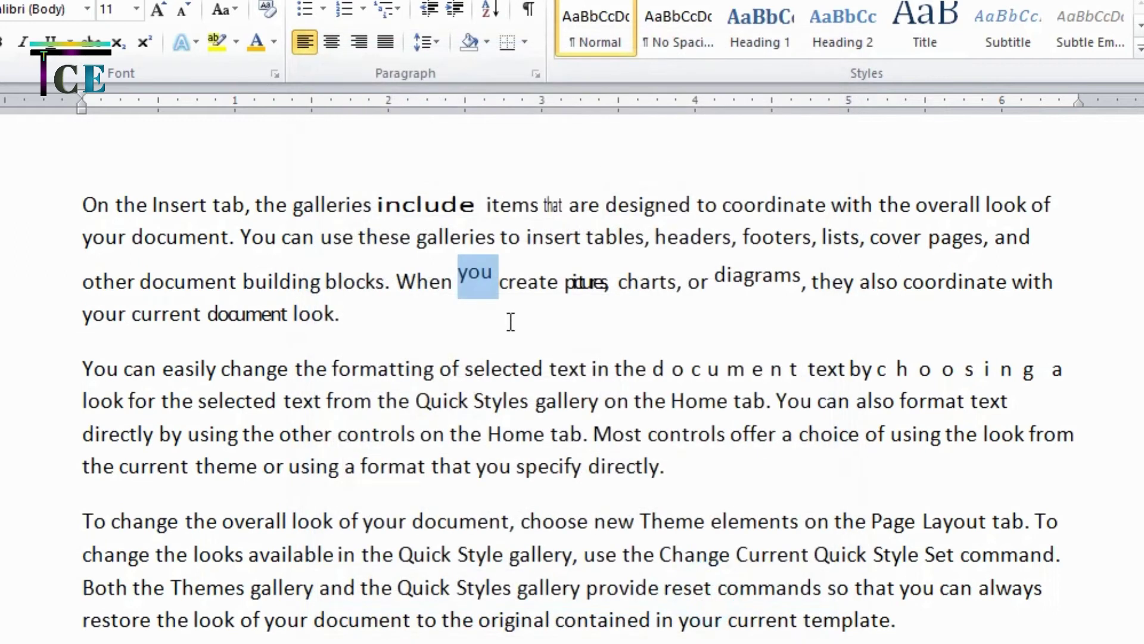
click(521, 322)
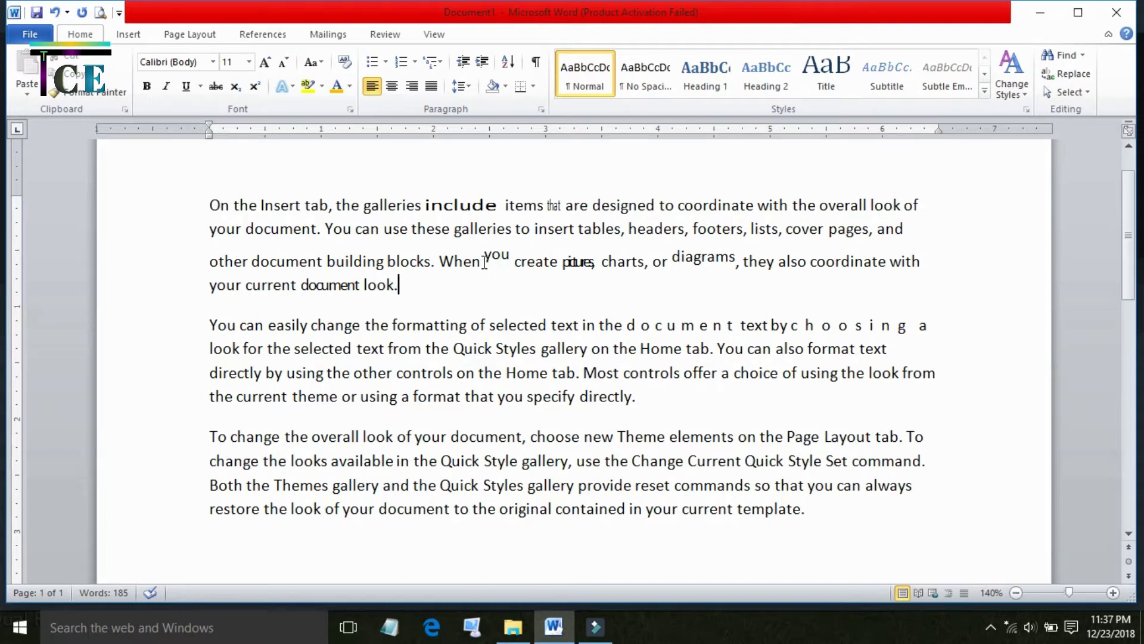
Step: Increase the raised position of the word "you" before "create" in the first paragraph to 10 pt
double_click(497, 256)
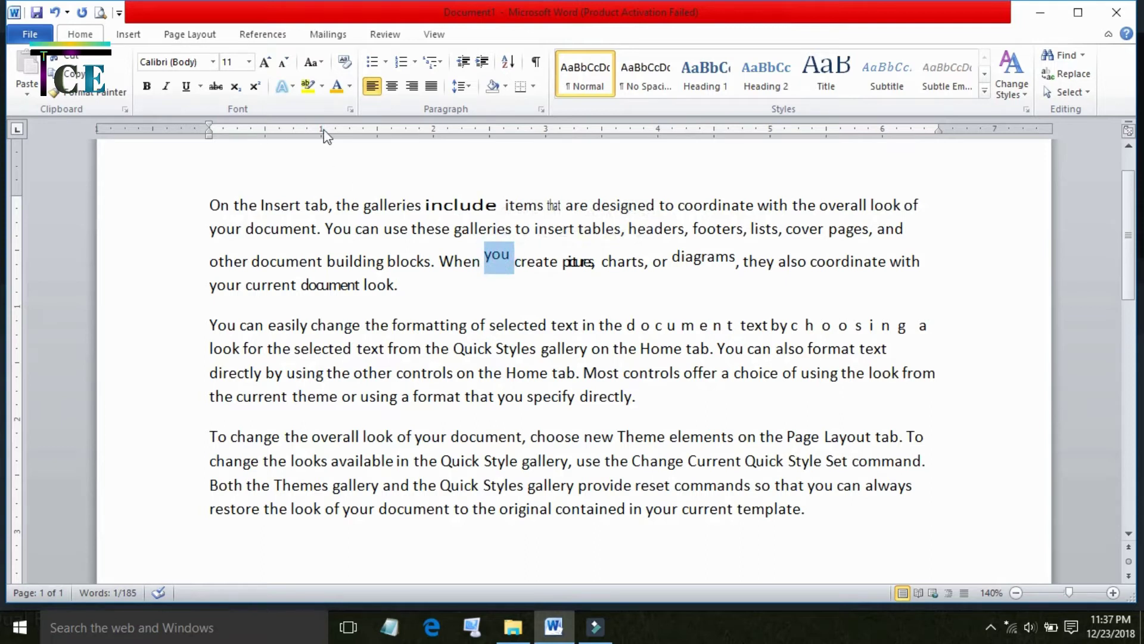
click(351, 110)
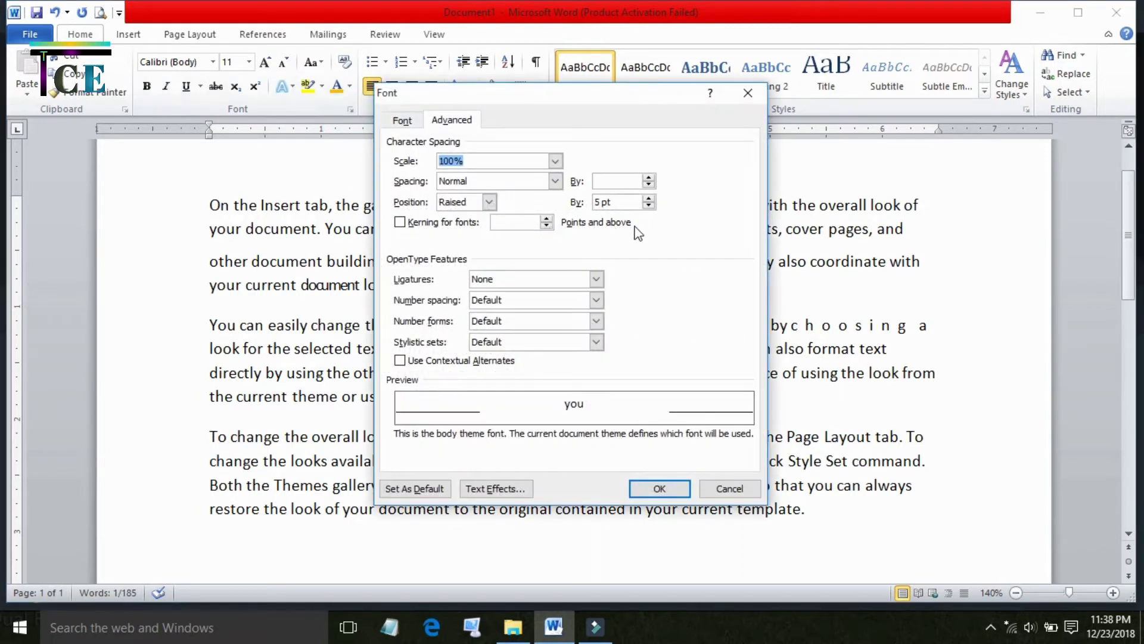
drag(623, 202, 584, 205)
text(10)
click(667, 488)
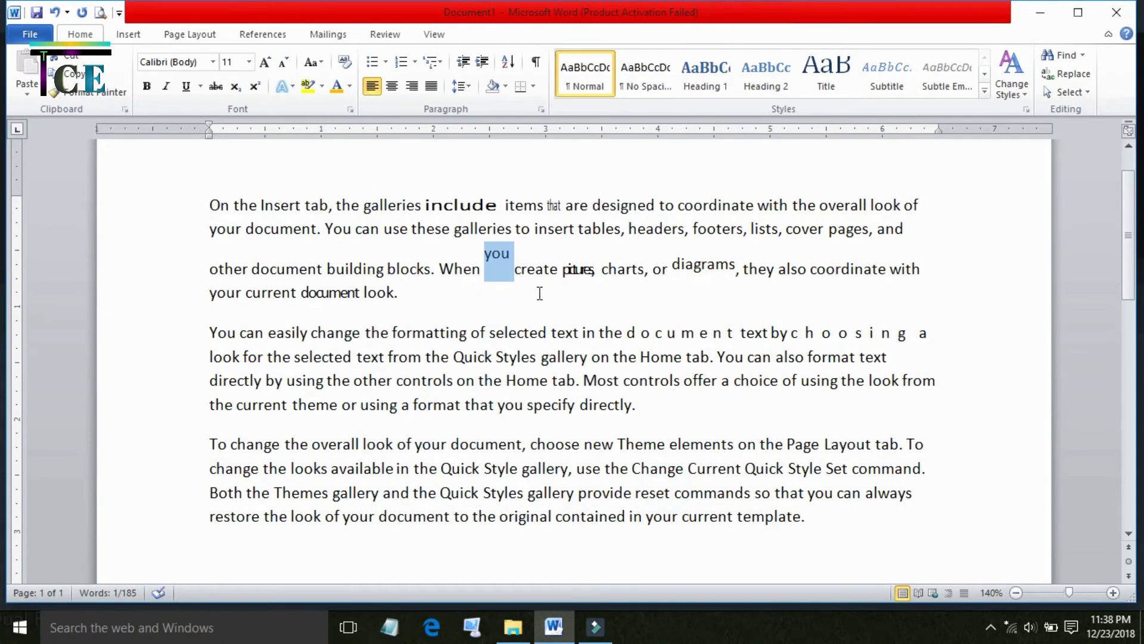
click(538, 292)
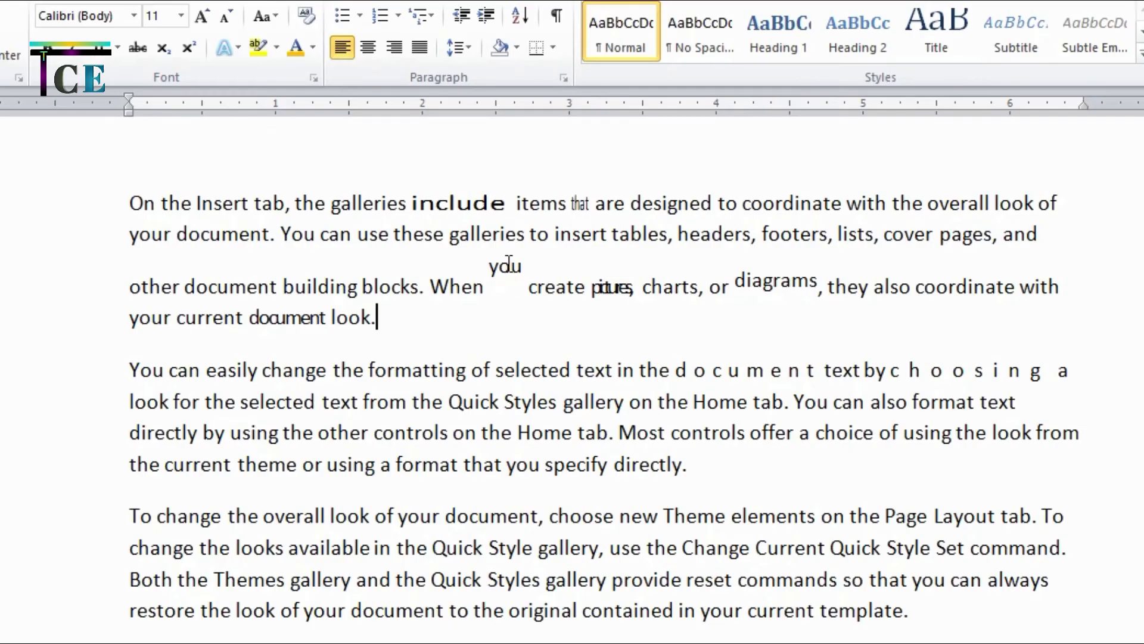
Step: Lower the position of the word "document" before "building blocks" in the first paragraph by 3 pt
double_click(234, 286)
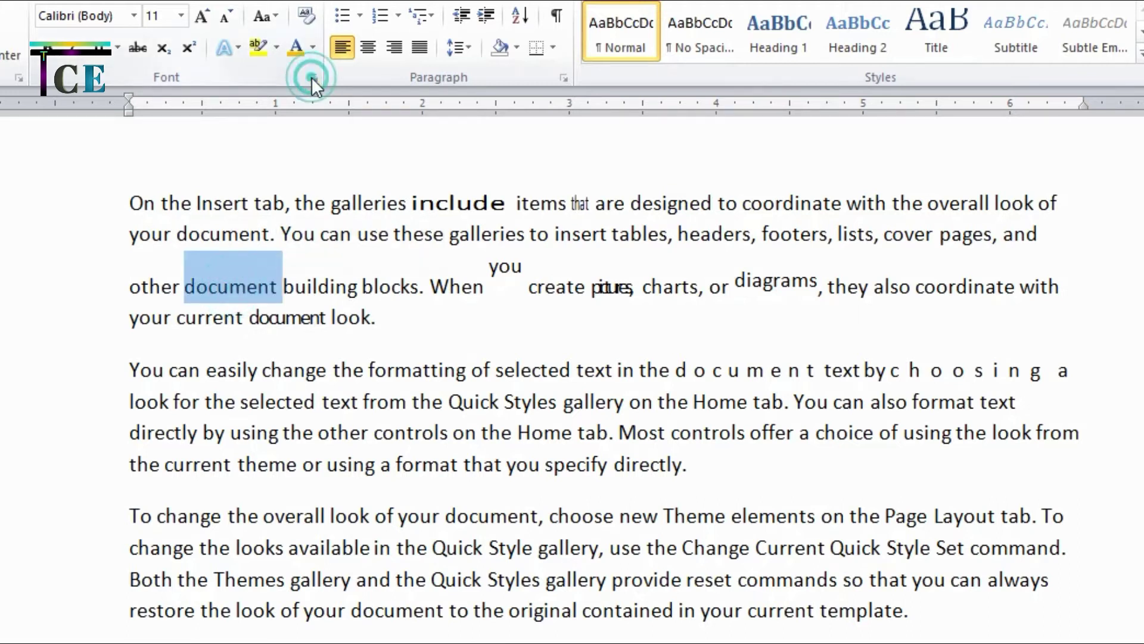
click(313, 77)
click(497, 199)
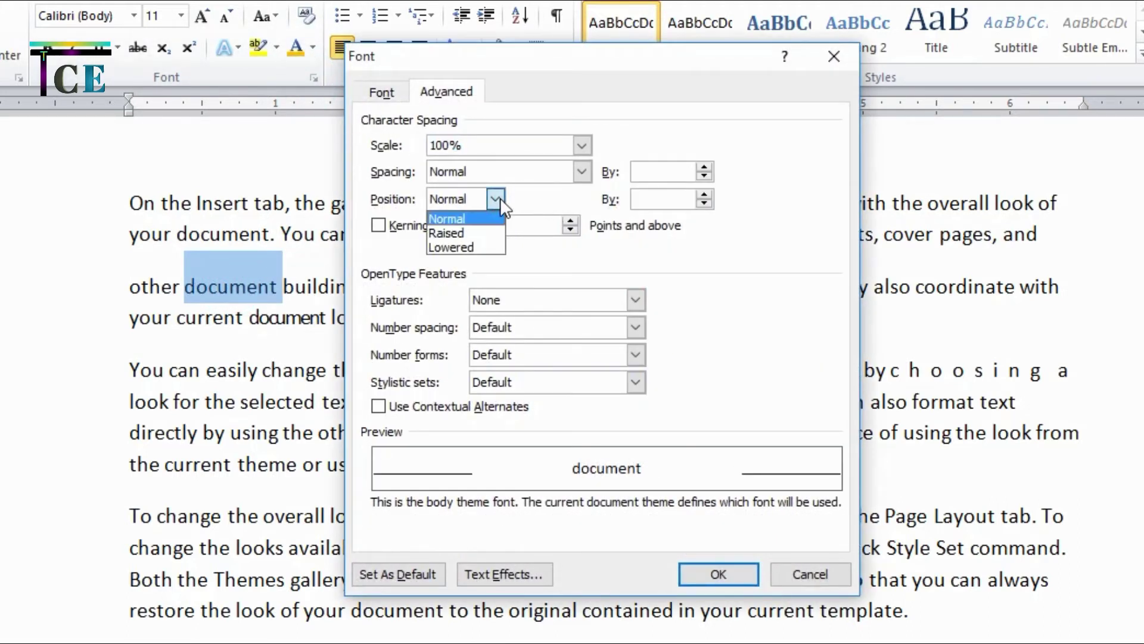
click(470, 249)
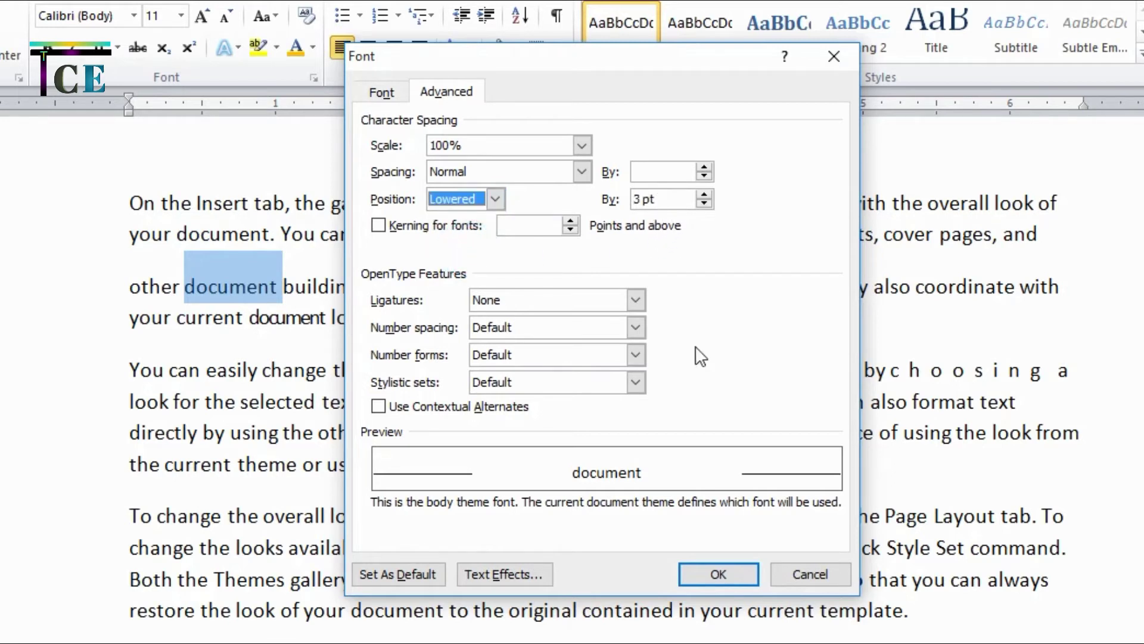
click(721, 576)
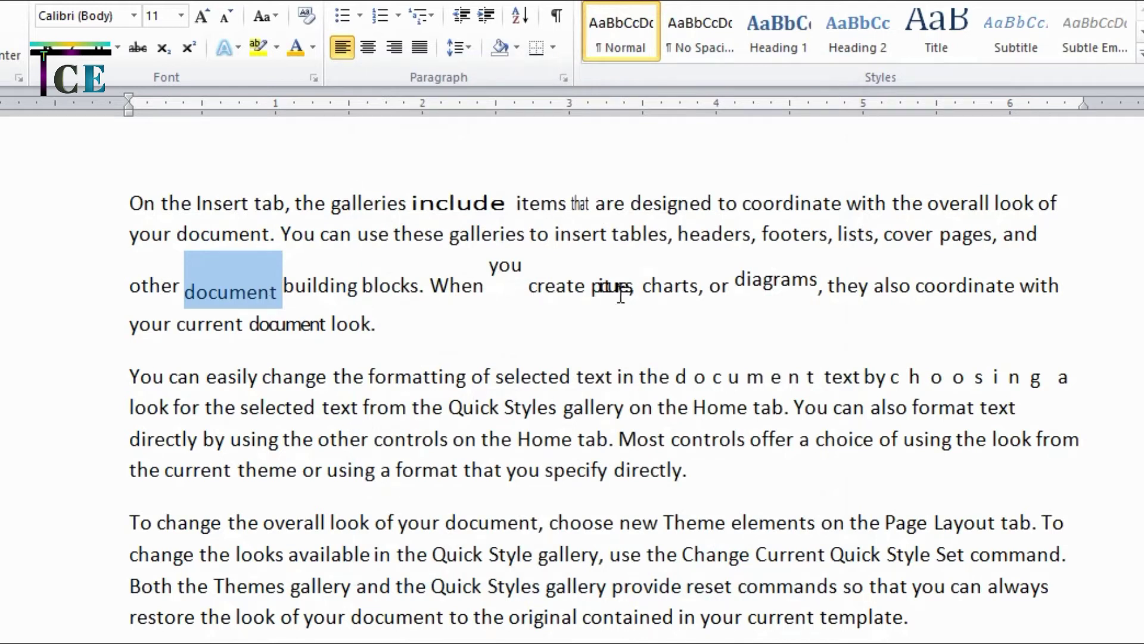
Step: Lower the position of the word "charts" in the first paragraph by 10 pt
double_click(670, 291)
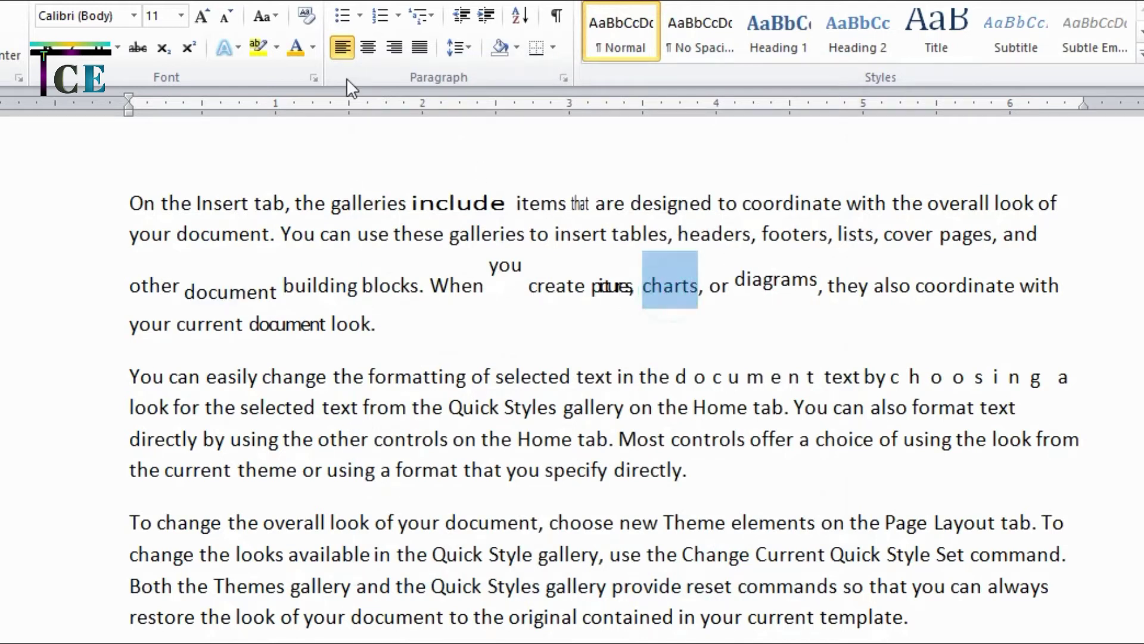
click(319, 81)
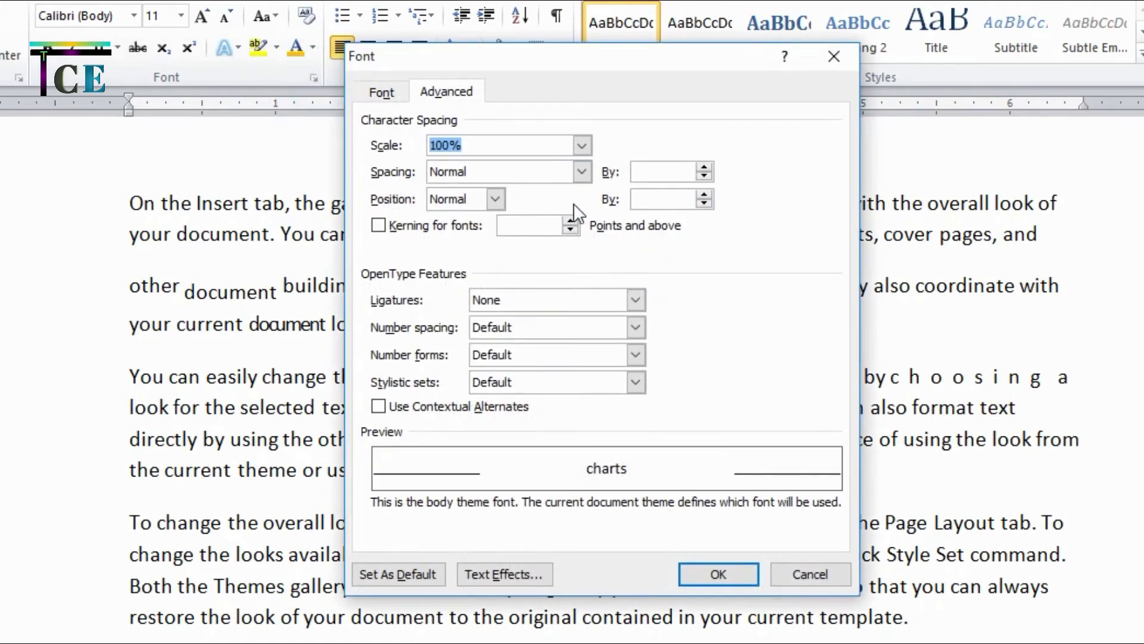
click(494, 199)
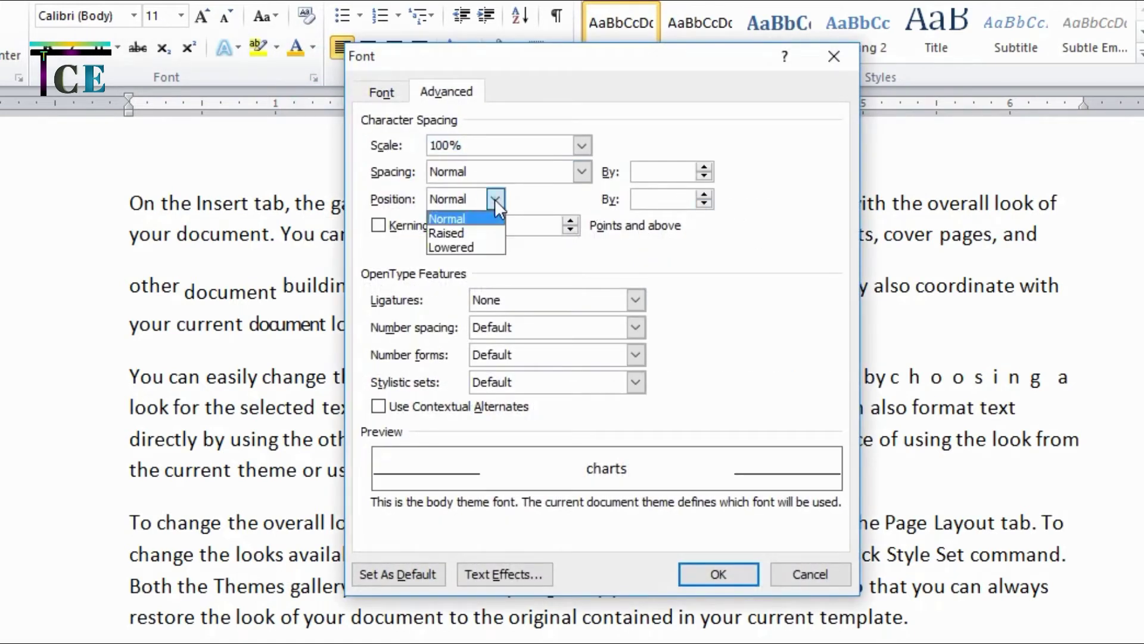
click(484, 246)
drag(651, 199, 608, 212)
text(10)
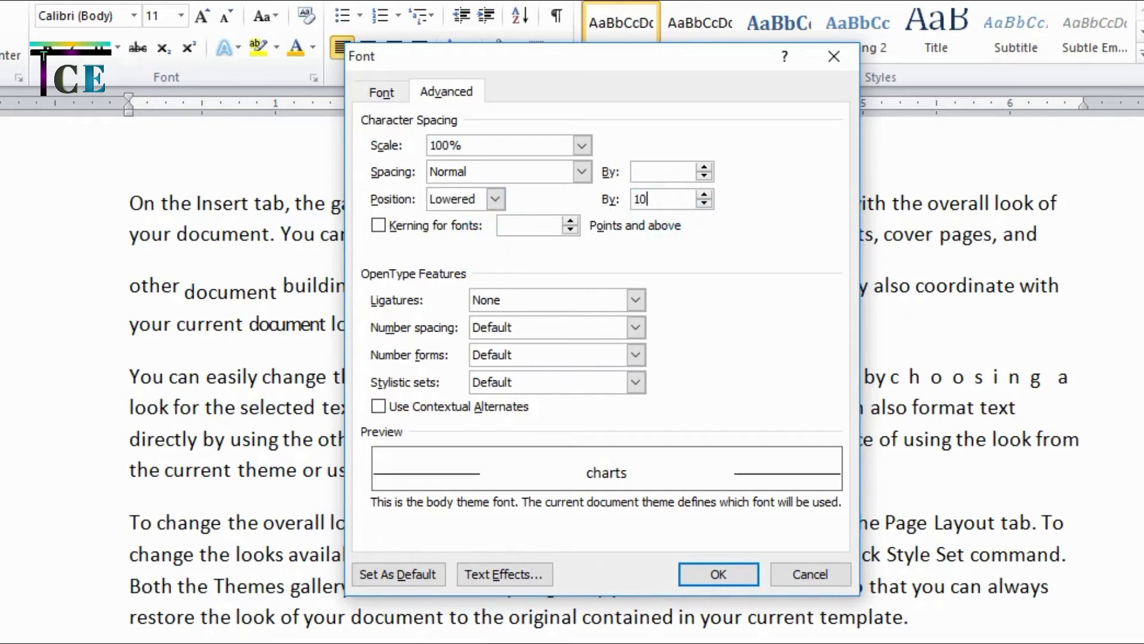
click(704, 574)
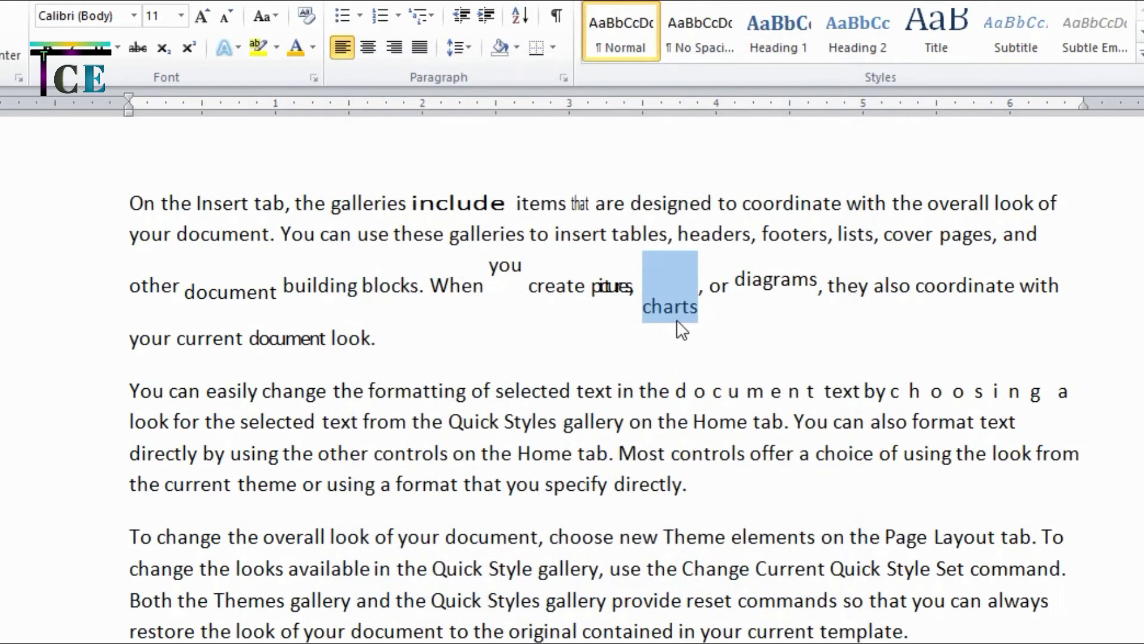
click(729, 314)
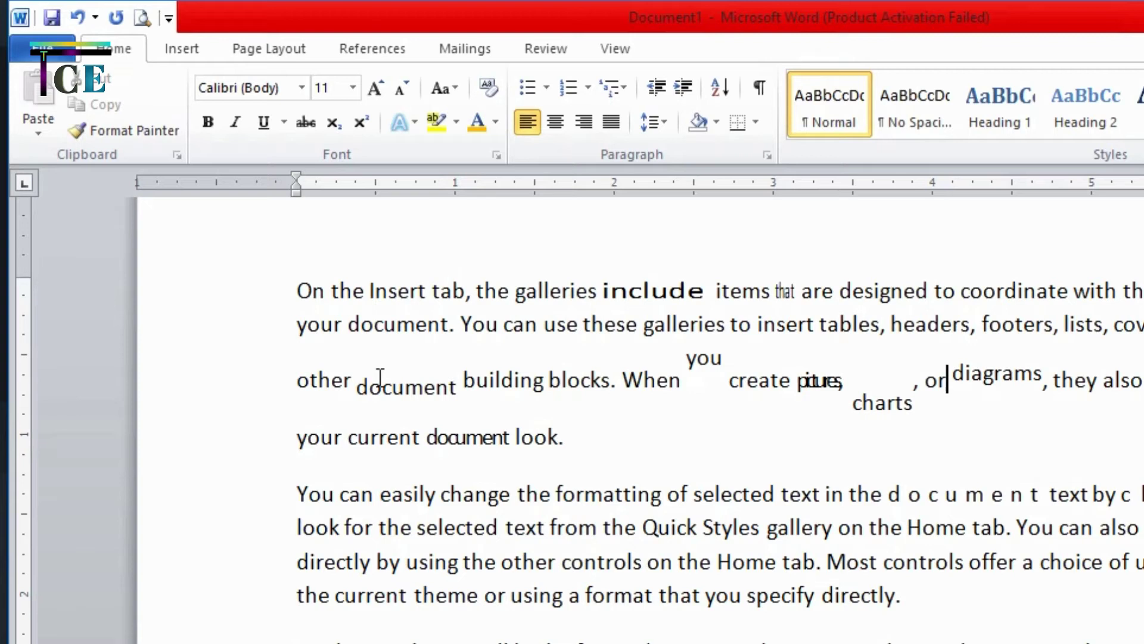
Step: Make the word "can" subscript and the word "change" superscript in the second paragraph's opening sentence
click(362, 493)
double_click(361, 497)
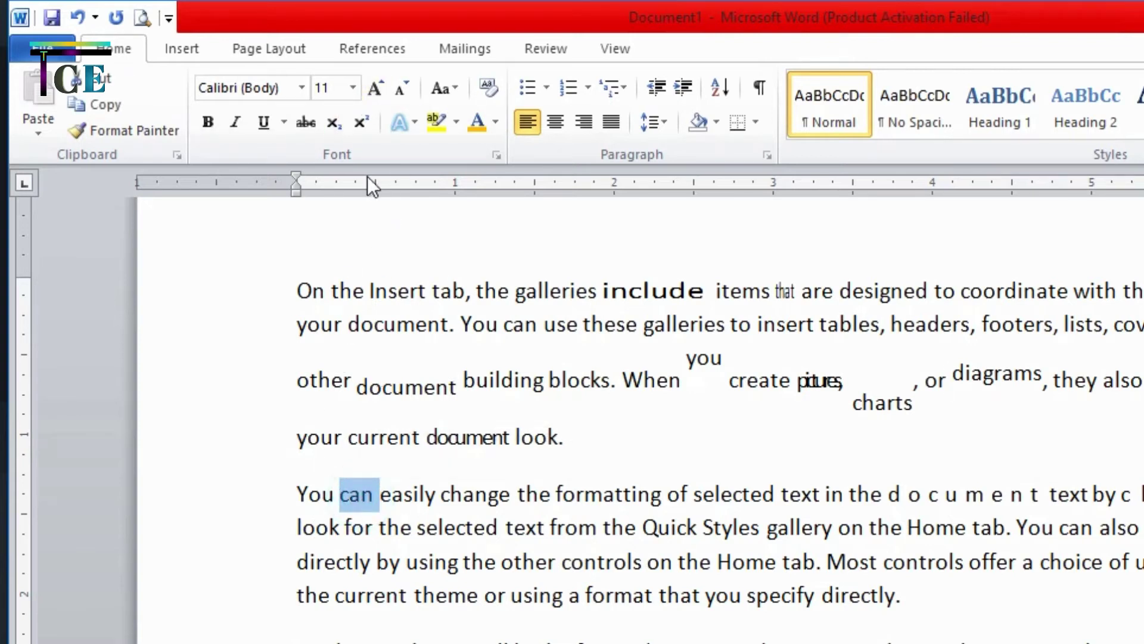
click(331, 125)
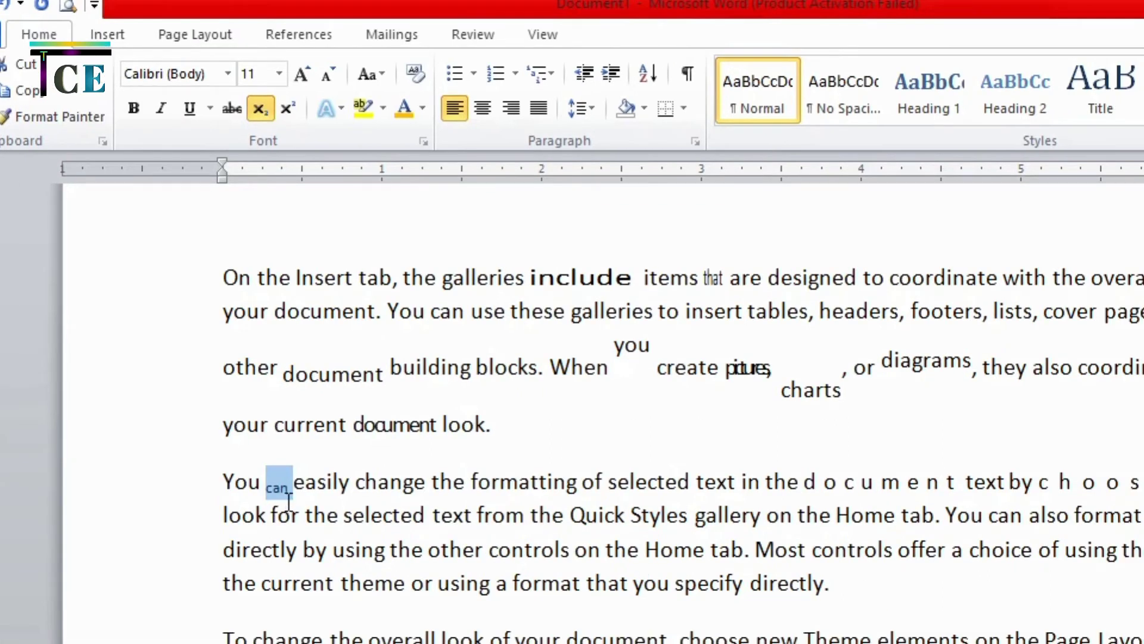
double_click(377, 492)
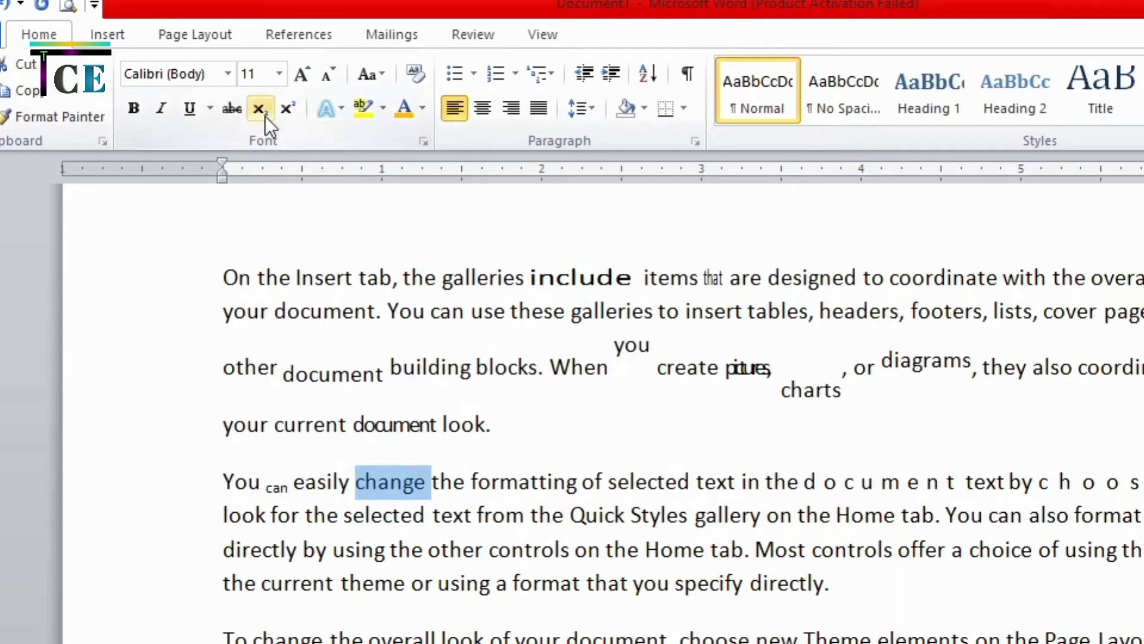
click(288, 108)
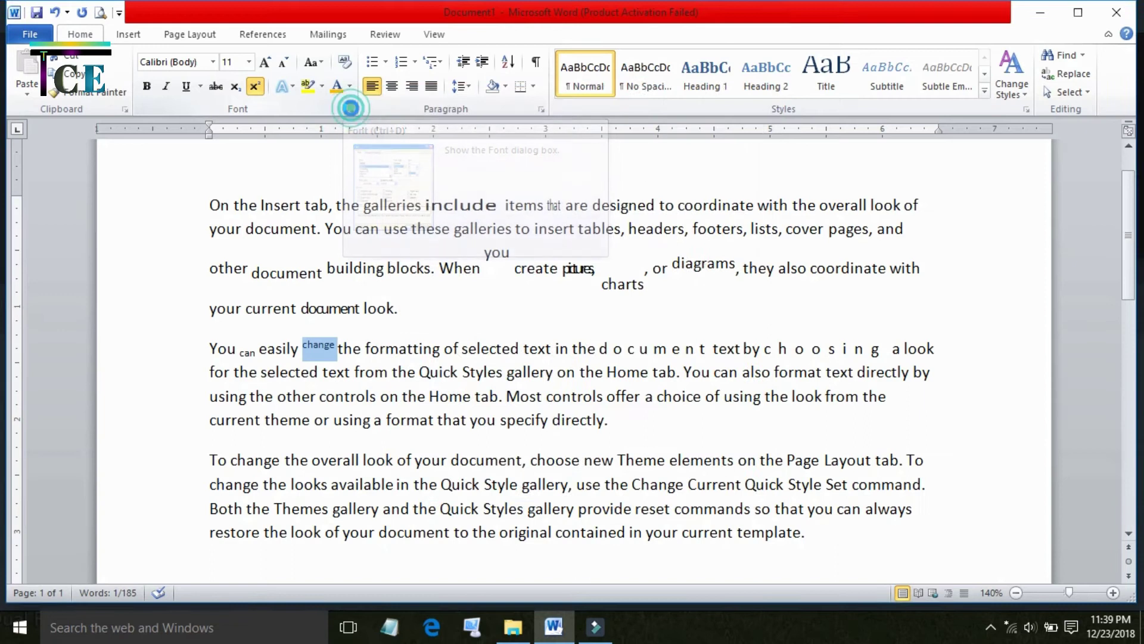
click(423, 141)
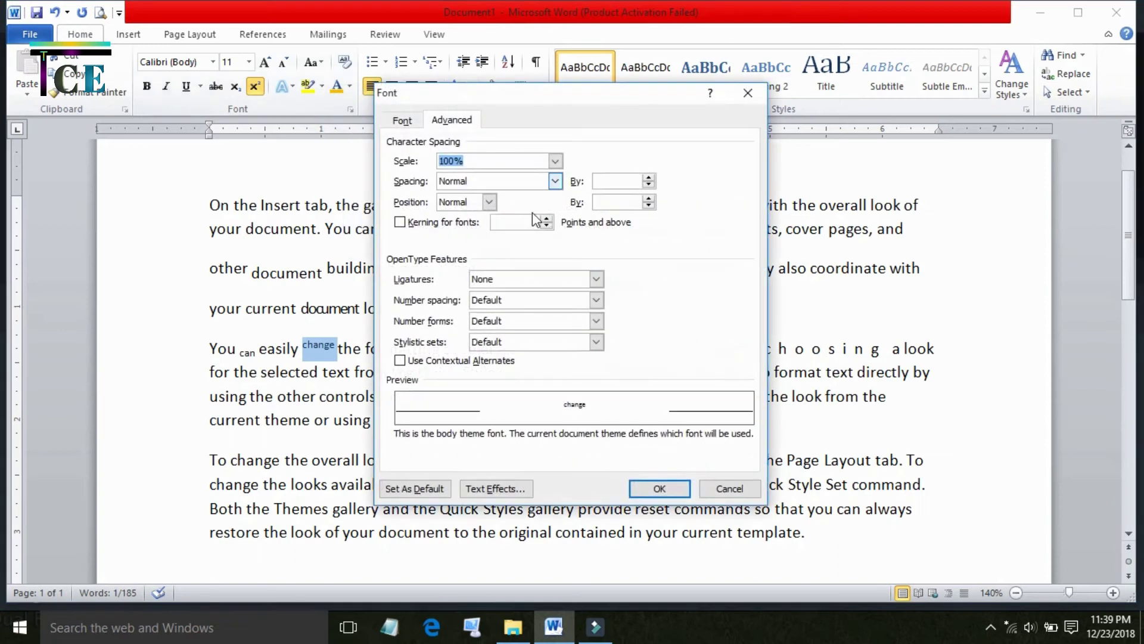
click(490, 202)
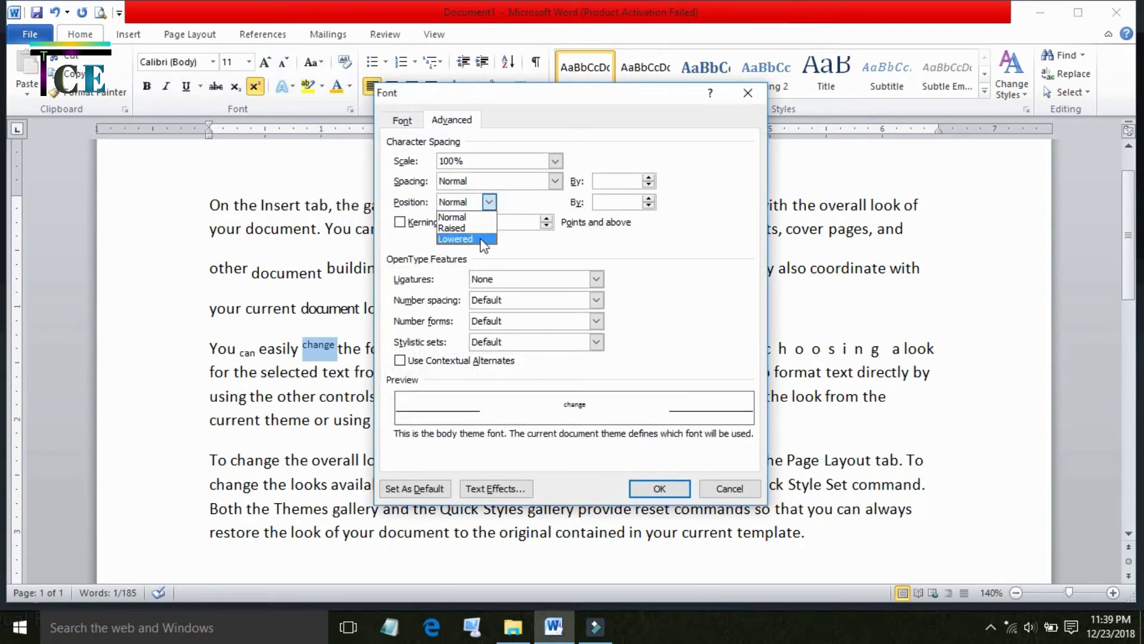
click(752, 87)
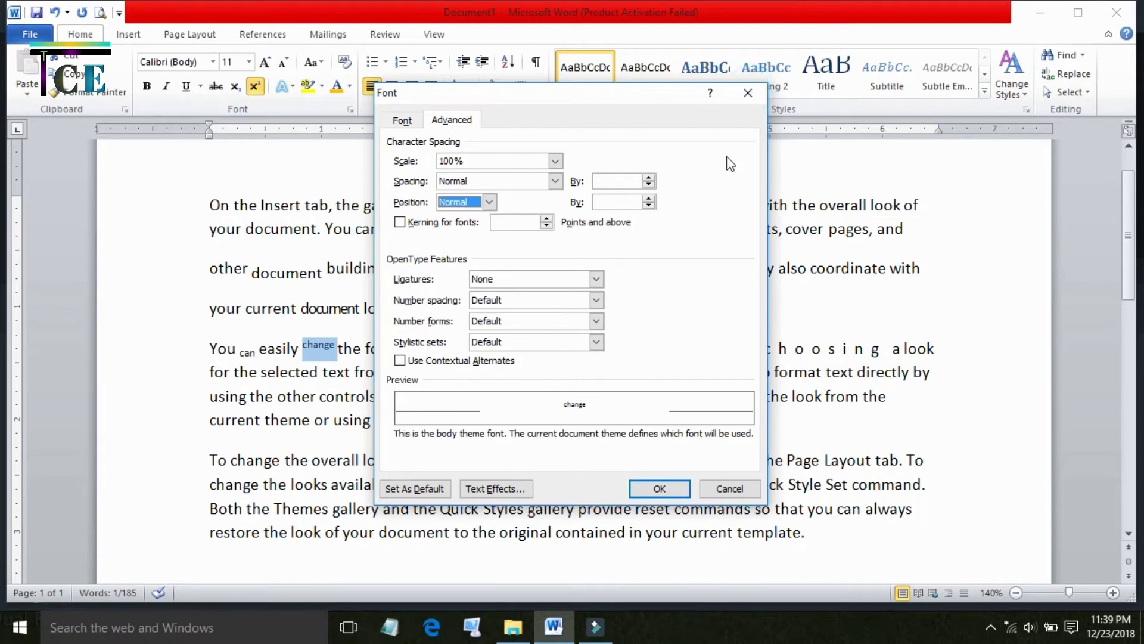
click(748, 92)
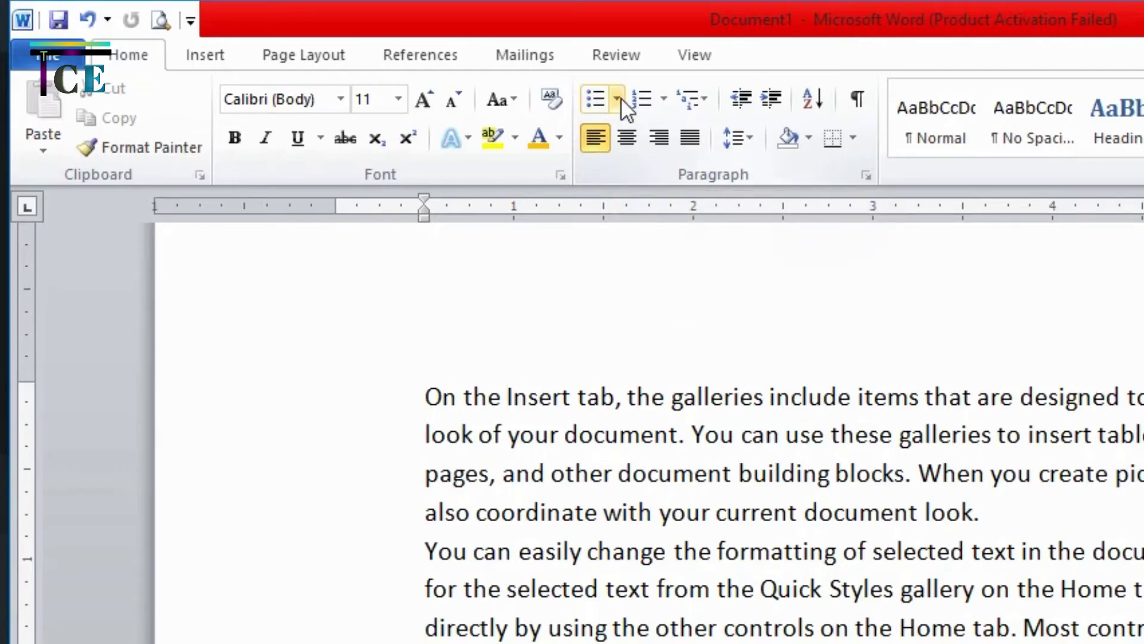
Step: Apply the four-diamond bullet style to all three sample paragraphs
click(620, 99)
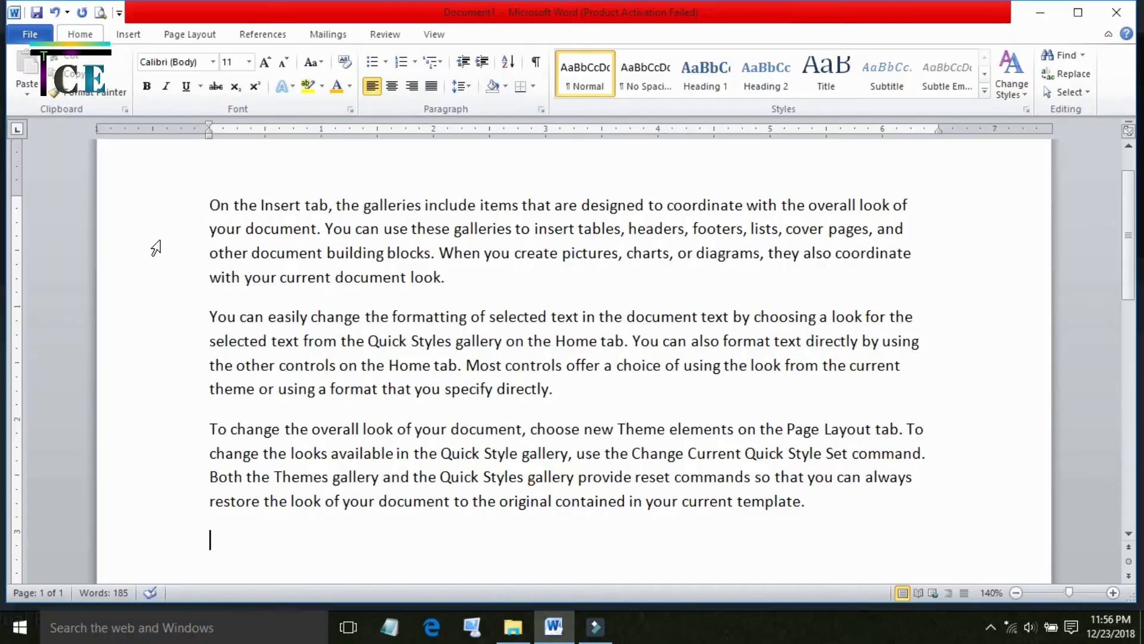
double_click(156, 248)
click(156, 247)
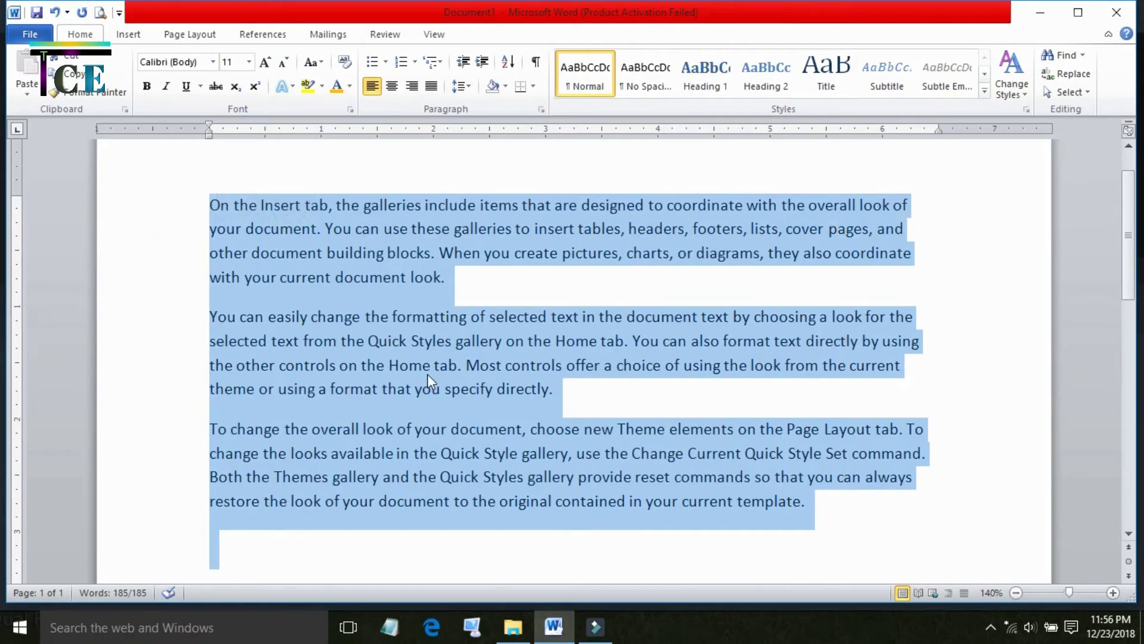
click(386, 62)
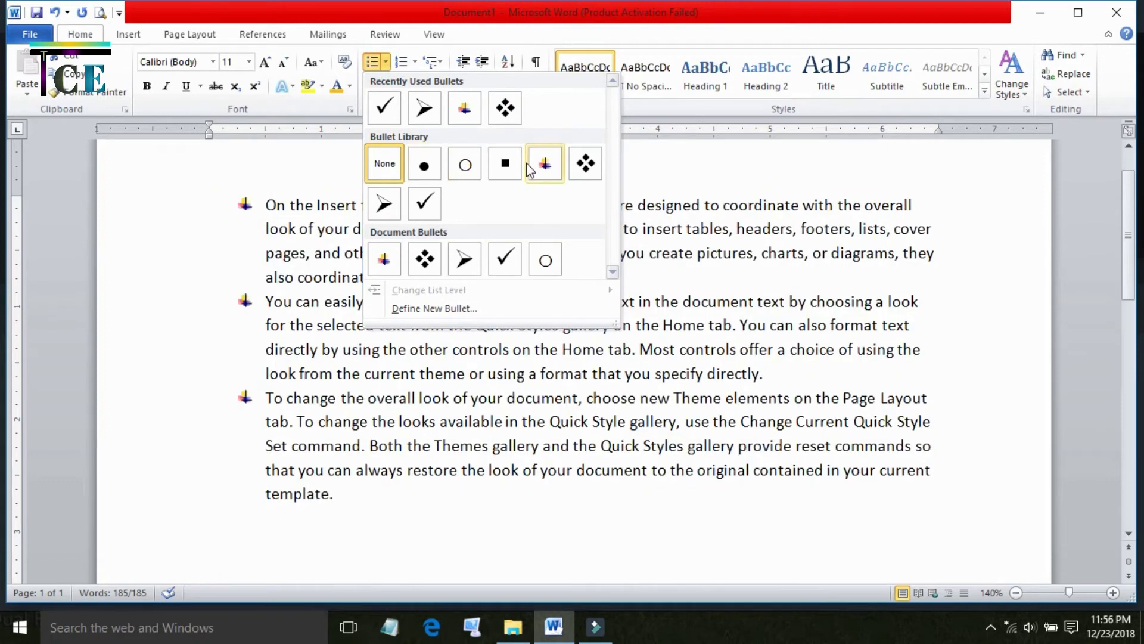
click(590, 167)
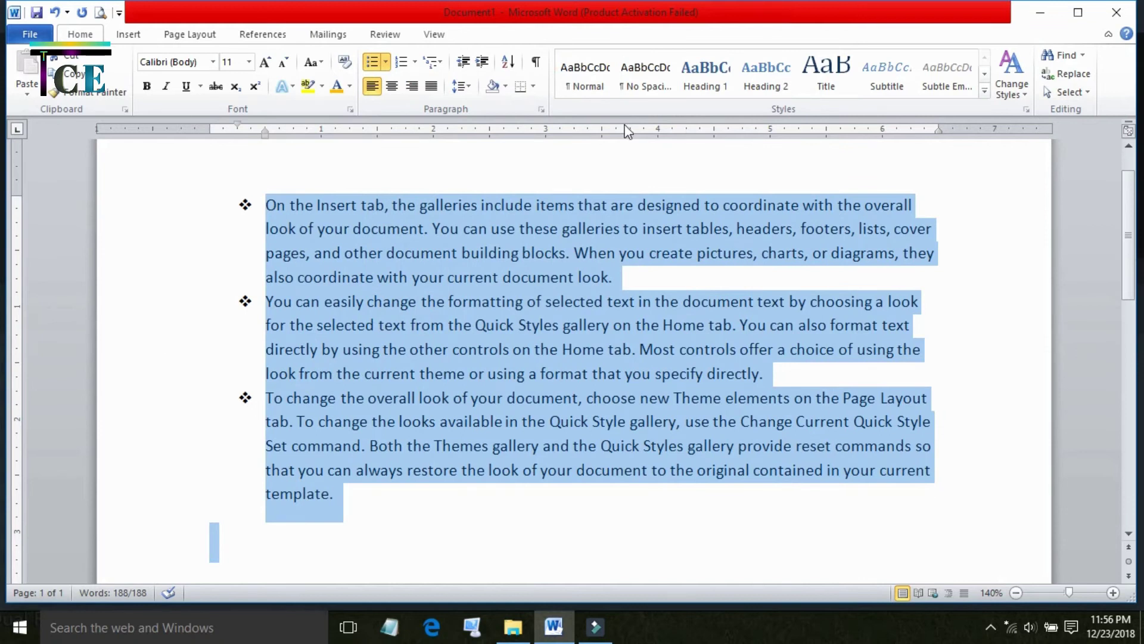
click(622, 156)
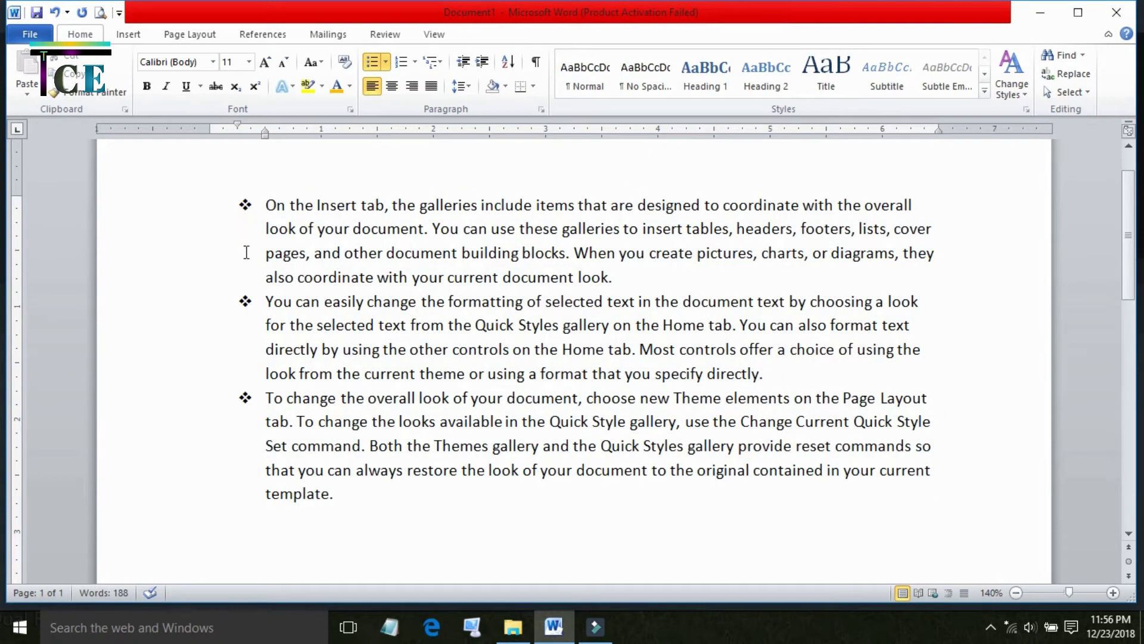
Step: Add two bulleted items, "ggggggg" and "hhhhh", after the third paragraph
click(369, 494)
key(Return)
text(ggggggg)
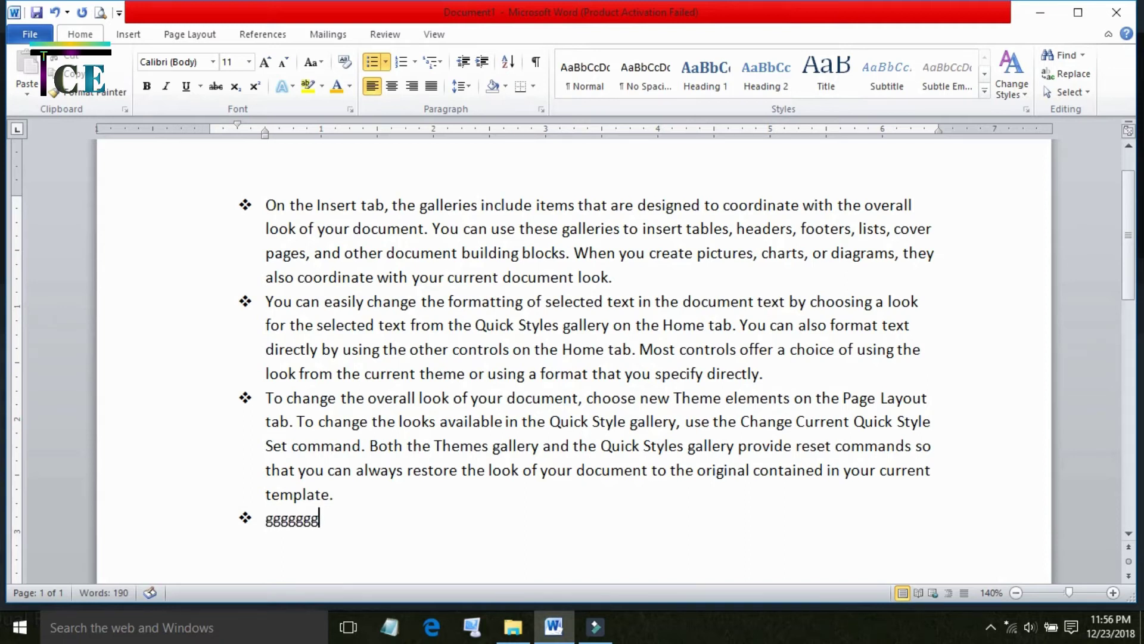
key(Return)
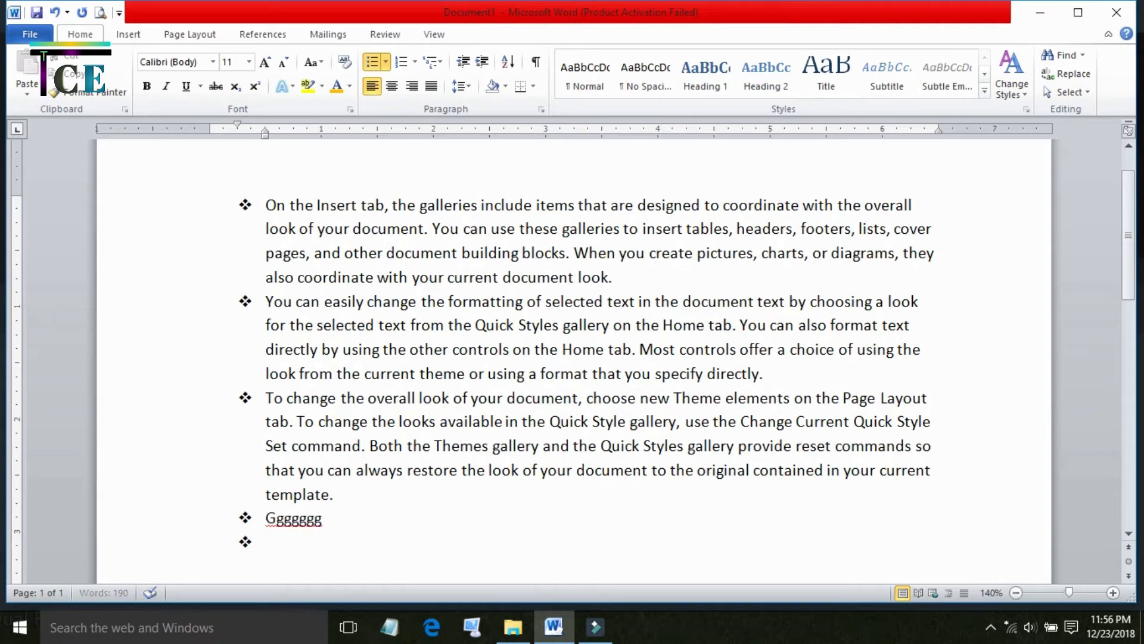
text(hhhhh)
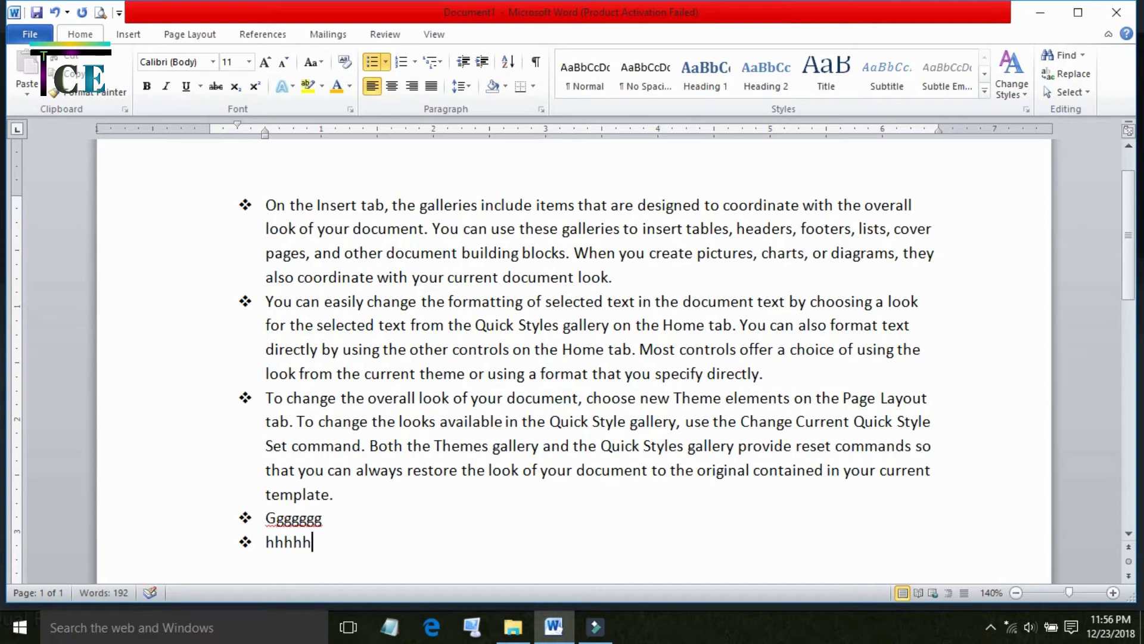
Step: Change the bullets of the whole list to check marks
click(384, 62)
click(425, 204)
click(347, 534)
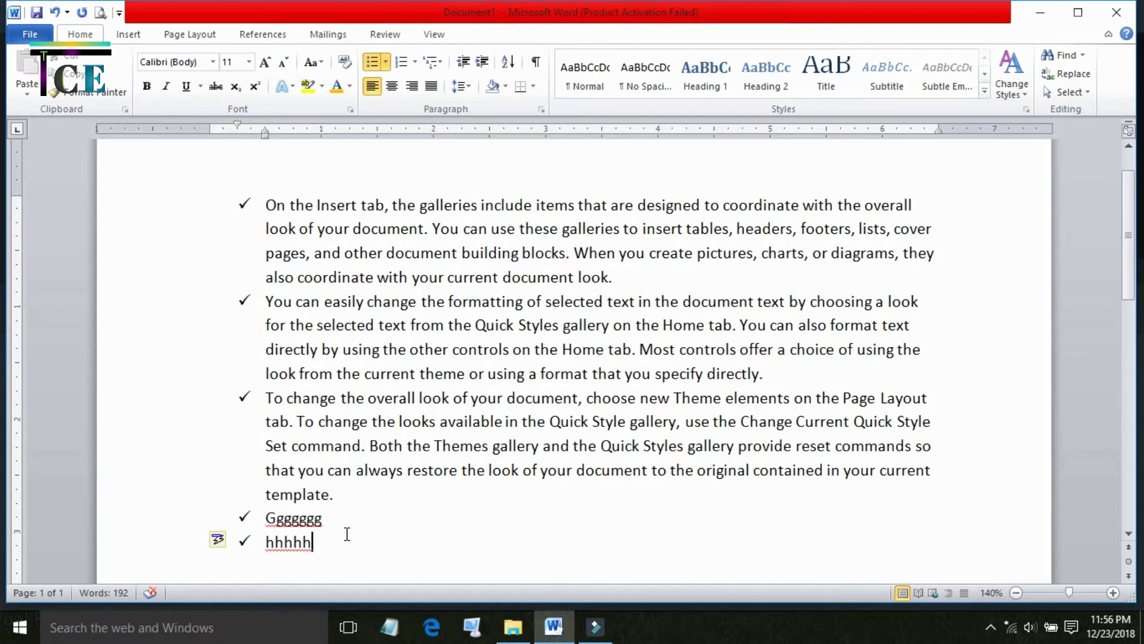
Step: End the check-mark list and add the unbulleted line "hjhkkhkhkh" below it
key(Return)
key(Return)
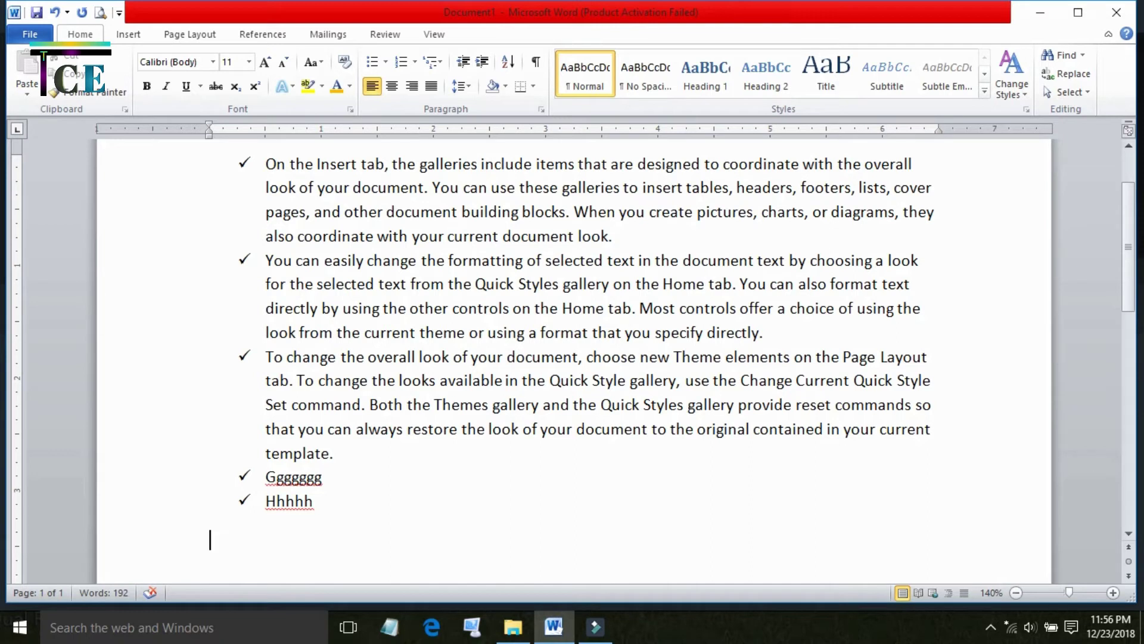
text(hjhkkhkhkh)
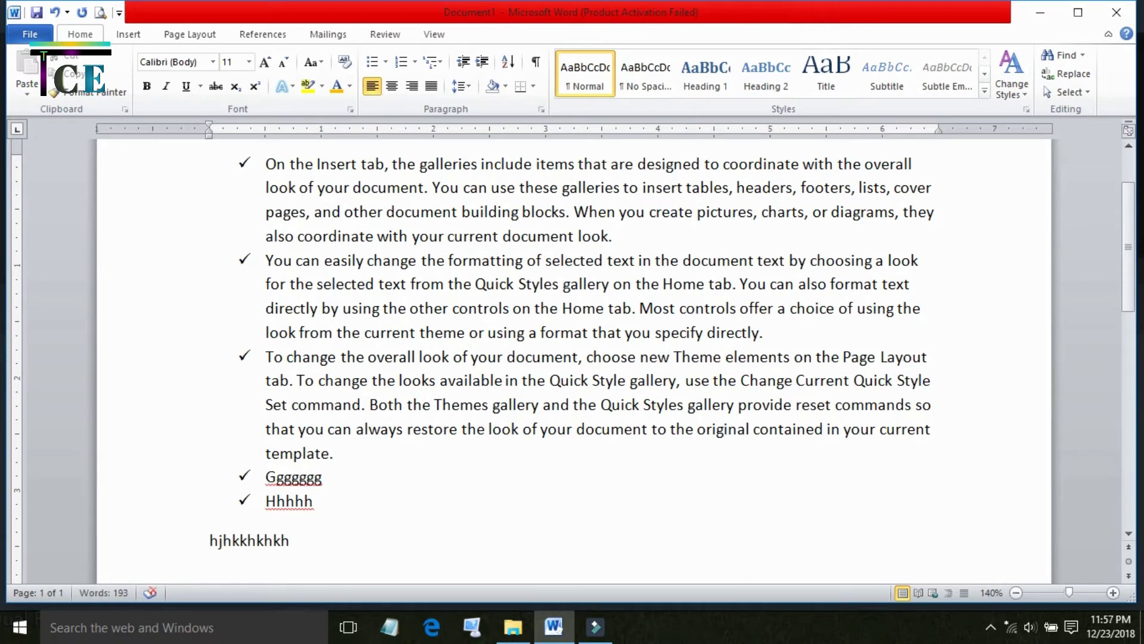
key(Return)
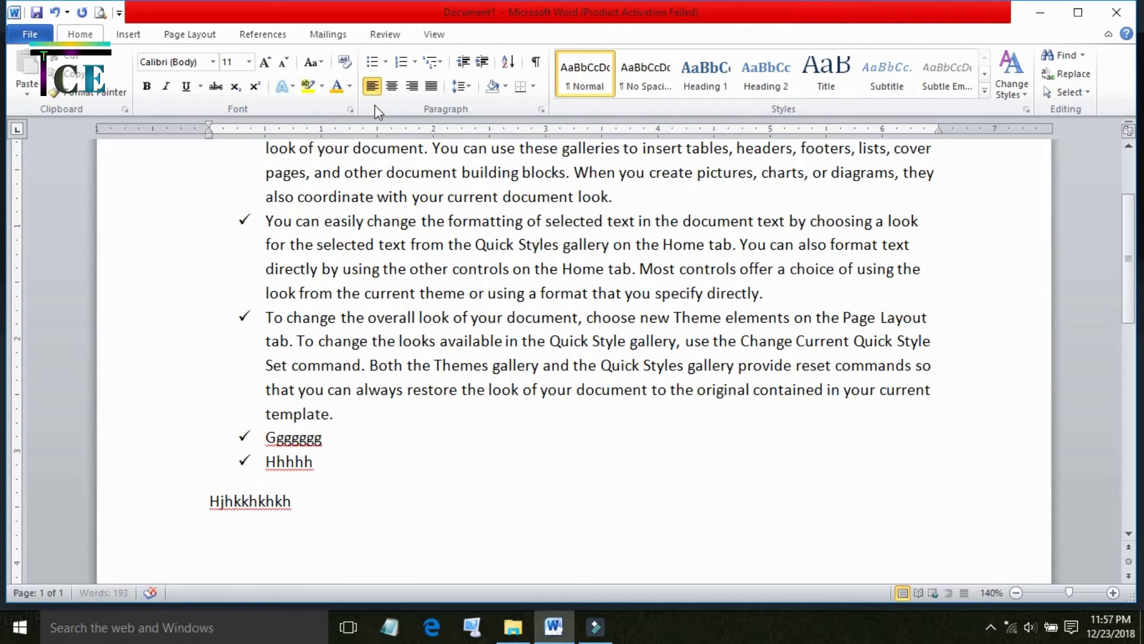
Step: Start an arrow-bulleted list below the plain line with the items "juyuyuyuyu" and "huh"
click(385, 61)
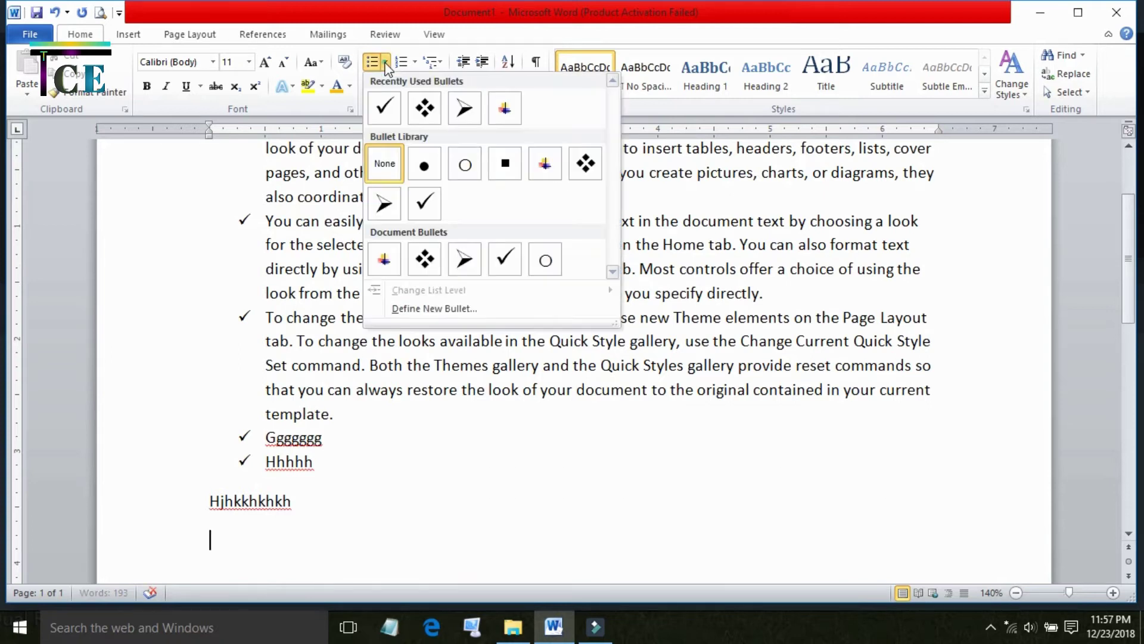
click(465, 259)
text(juyuyuyuyu)
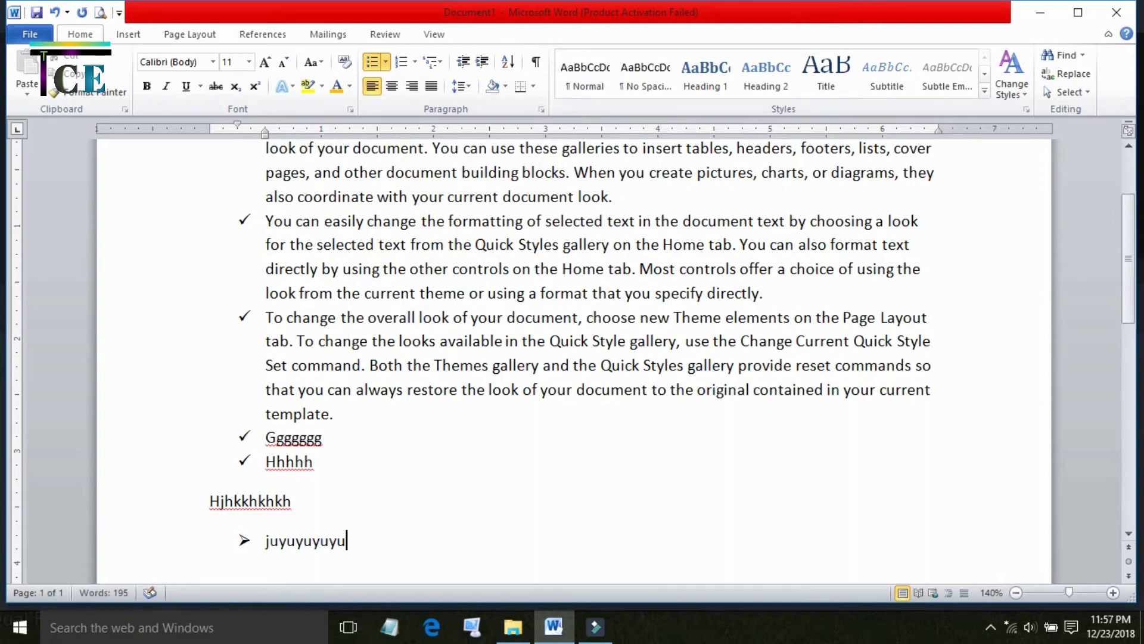
key(Return)
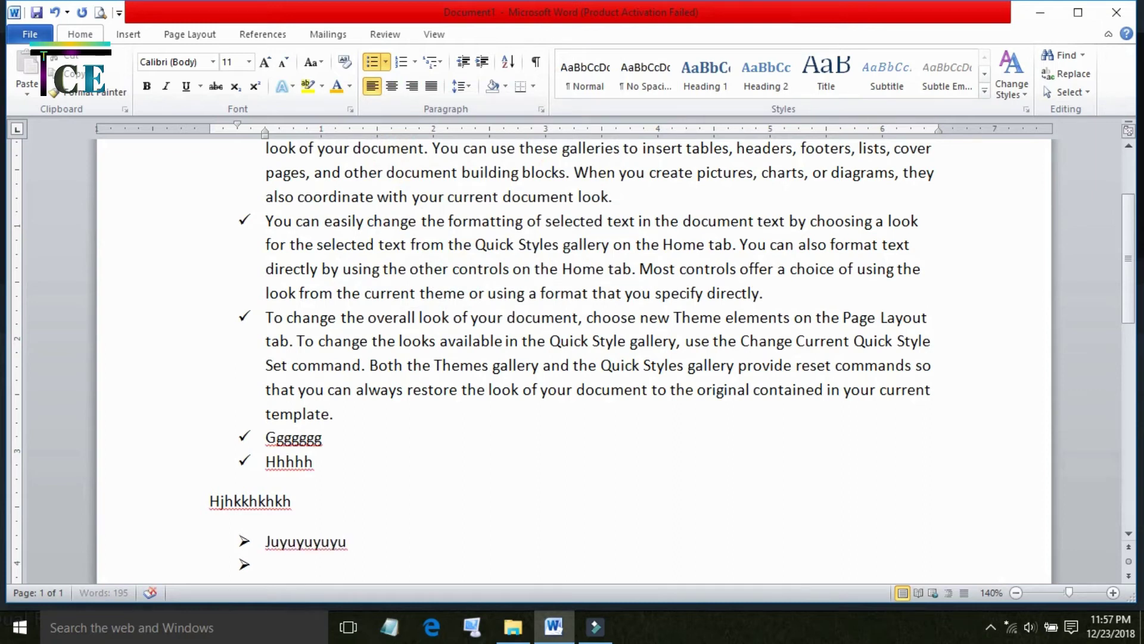
text(huh)
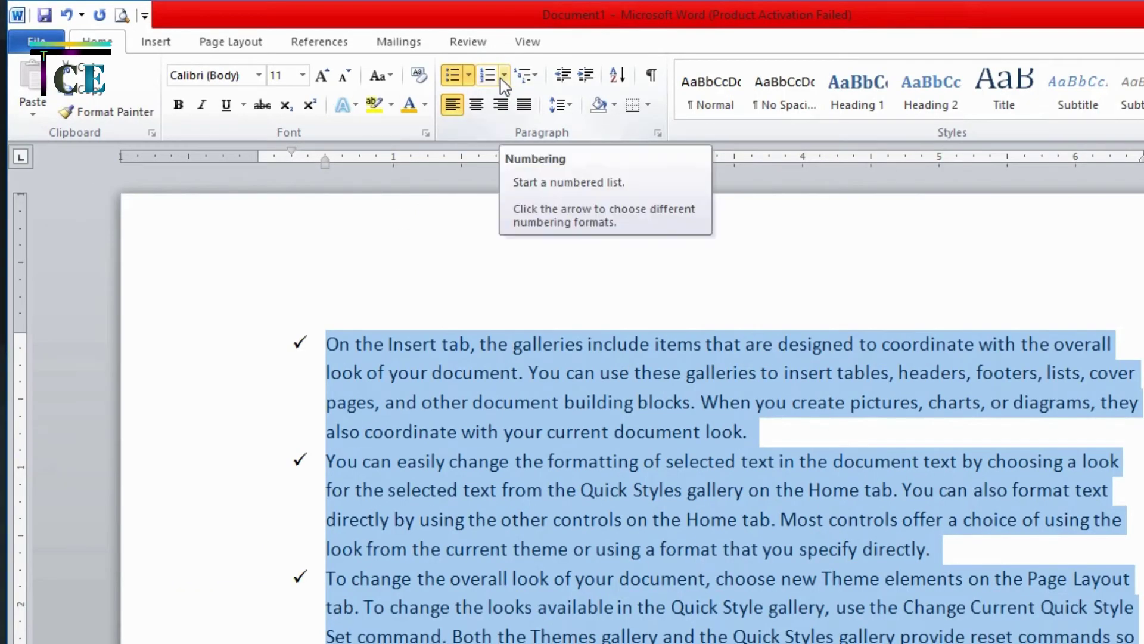
Step: Convert the selected check-marked paragraphs to a numbered list in the A., B., C. format
click(504, 76)
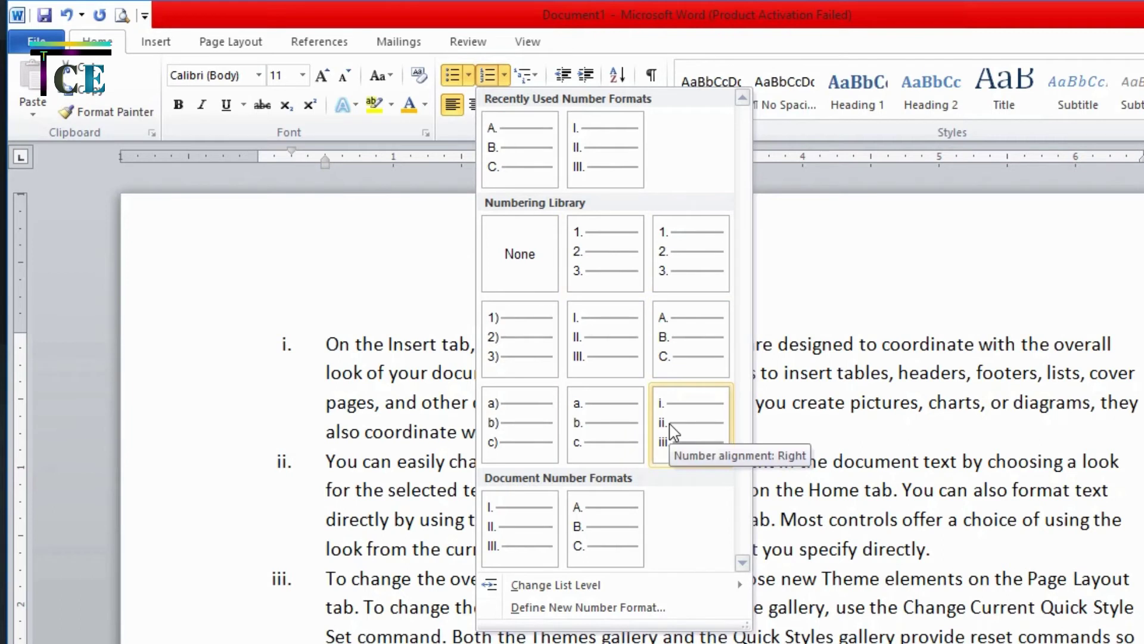
click(673, 348)
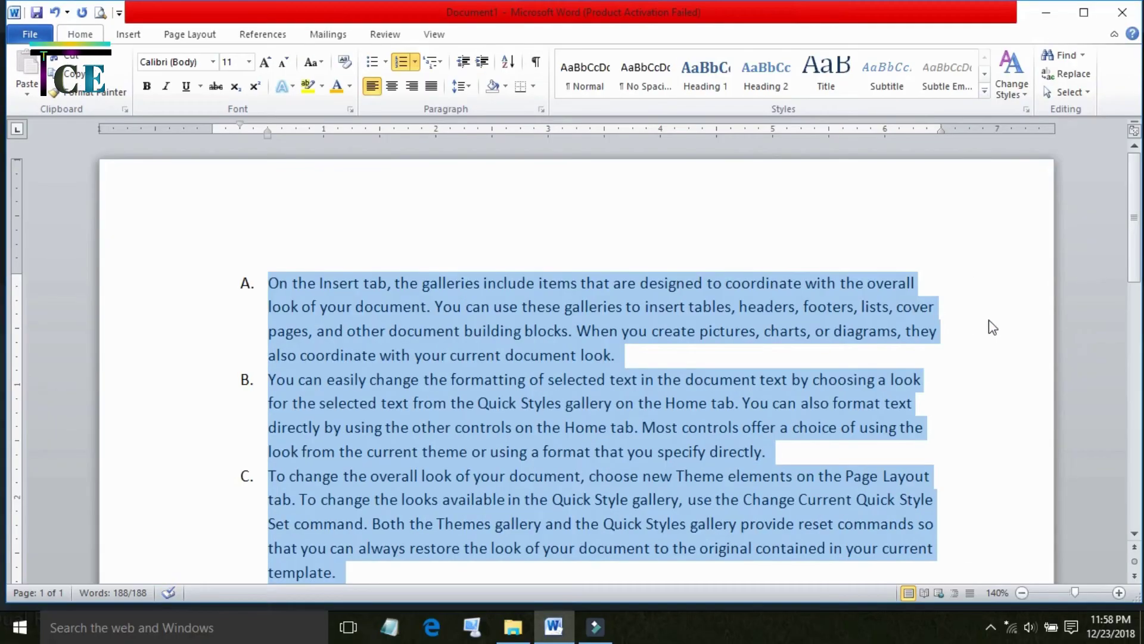
click(153, 332)
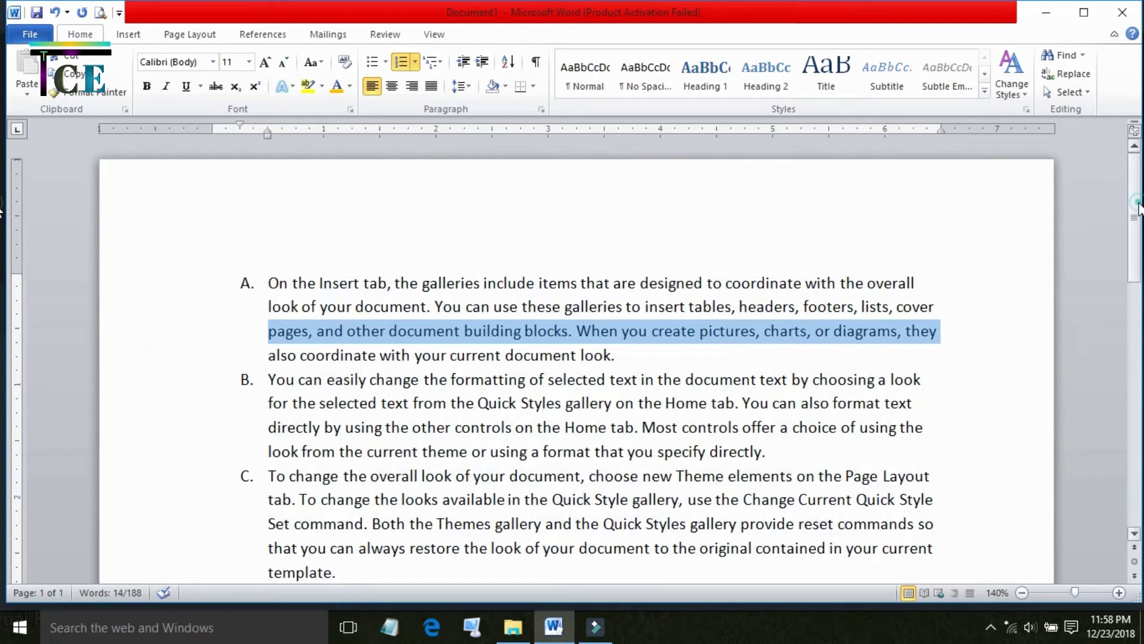
Step: Add items D and E, "Ghjjkkl" and "ggg", after the last lettered paragraph
drag(1134, 202, 1134, 307)
click(360, 226)
key(Return)
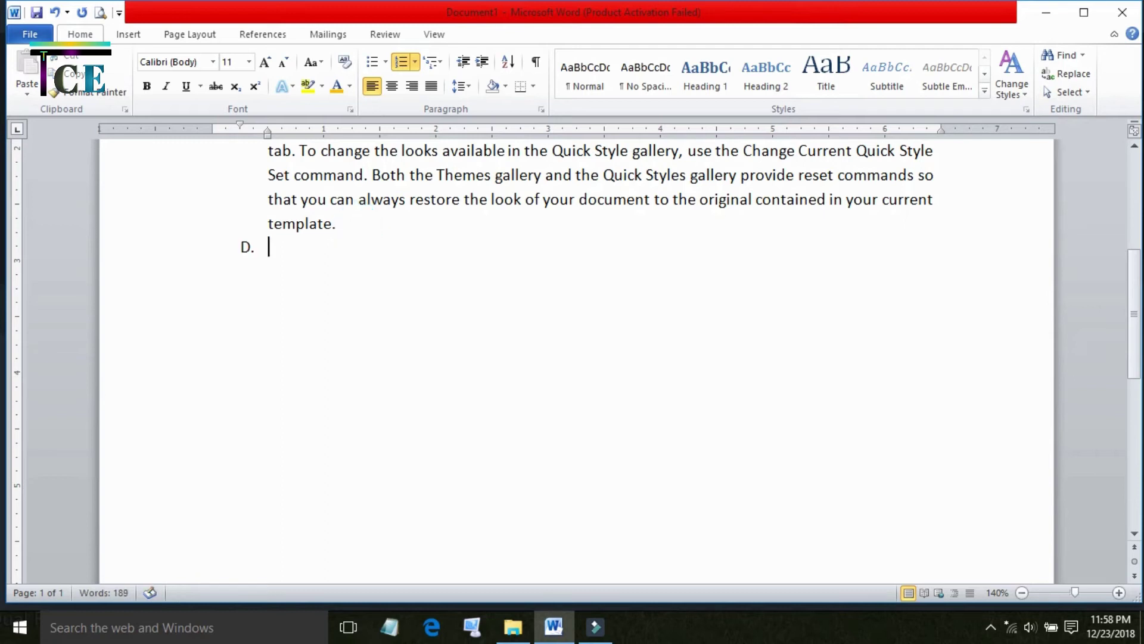
text(ghjkkl)
key(Return)
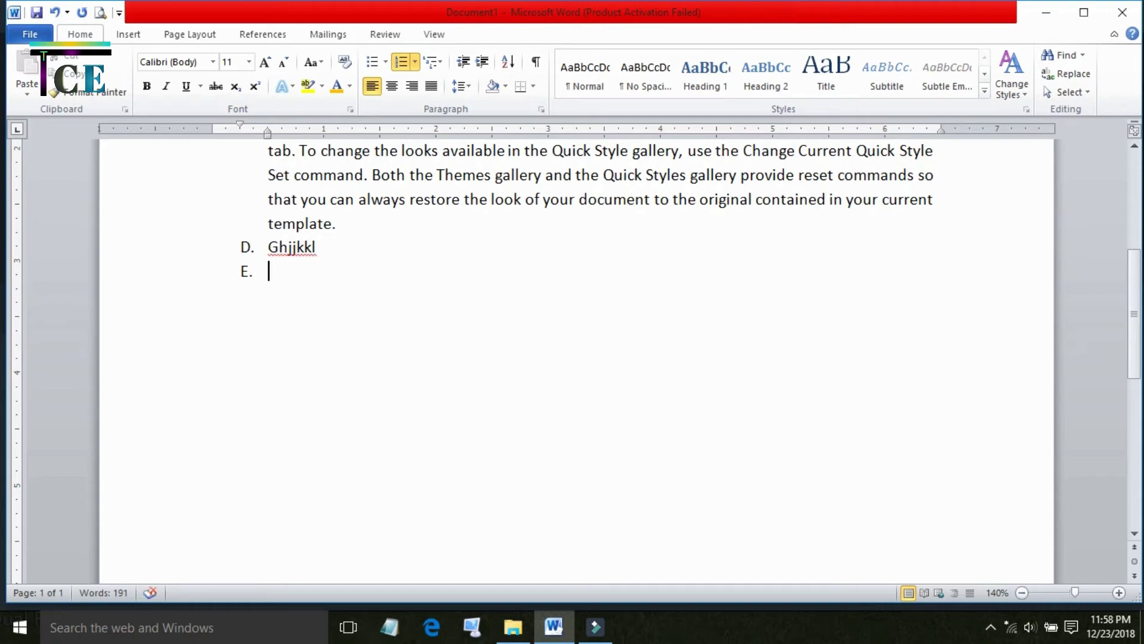
text(ggg)
Step: End the lettered list and add the unnumbered line "ghjhjh" below it
key(Return)
key(Return)
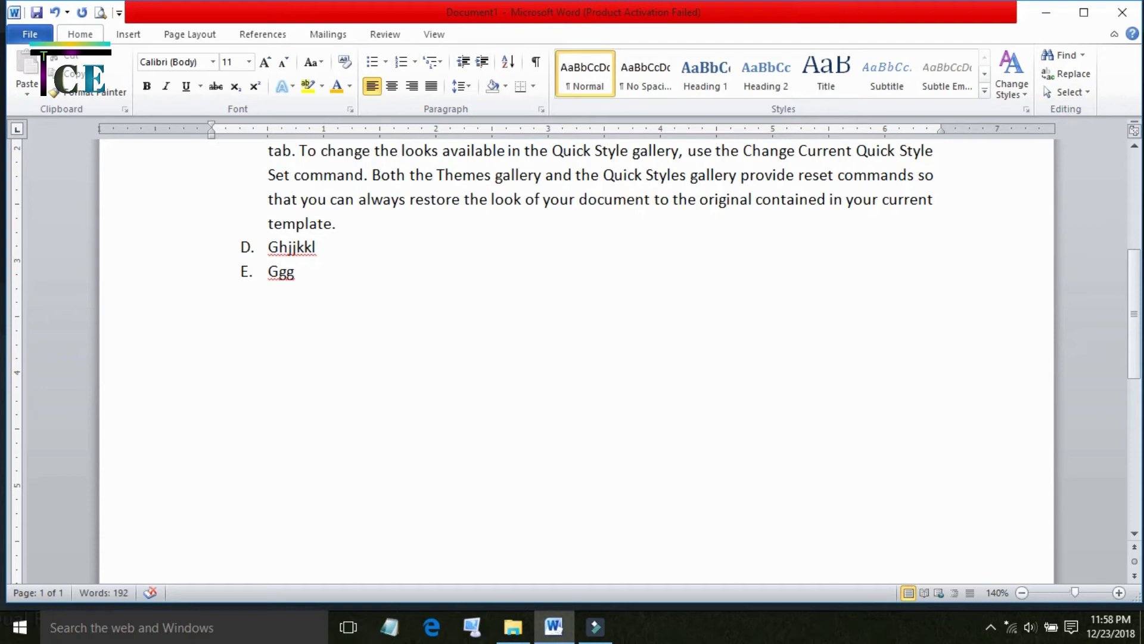
text(ghjhjh)
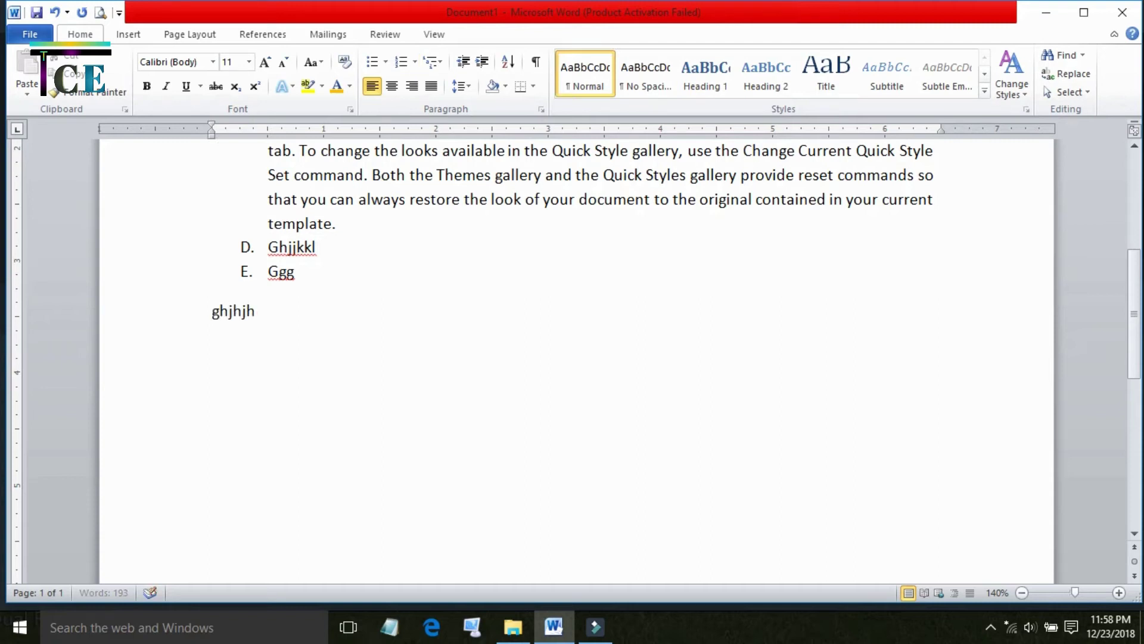
key(Return)
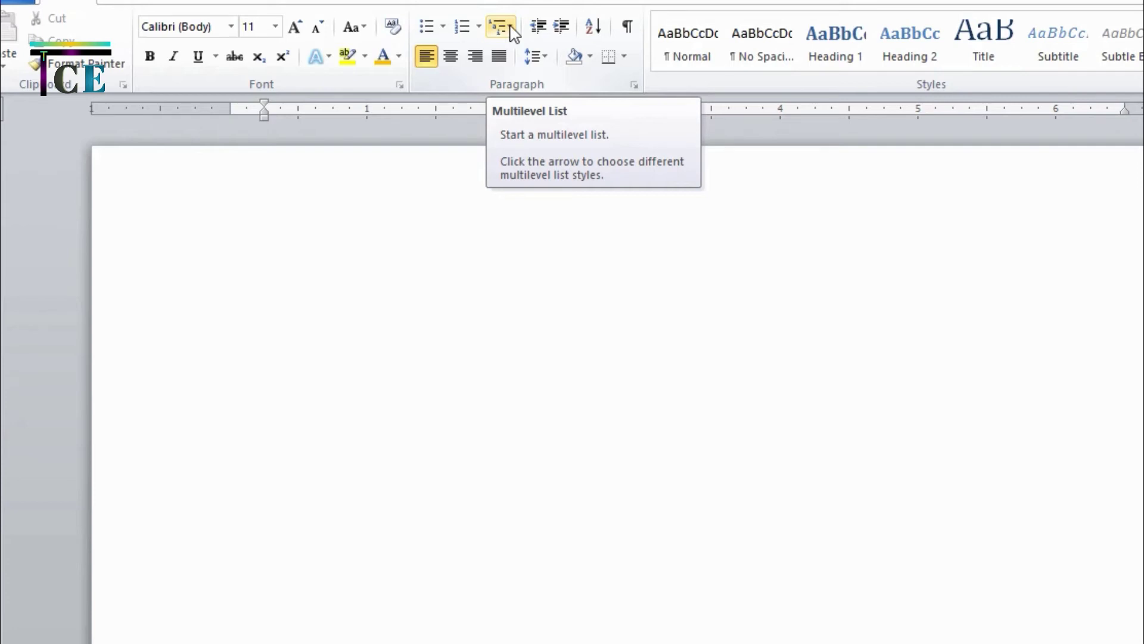
Step: Start a symbol-bulleted multilevel list on the blank page and enter "India" as its first arrow-bulleted item
click(511, 29)
mouse_move(536, 334)
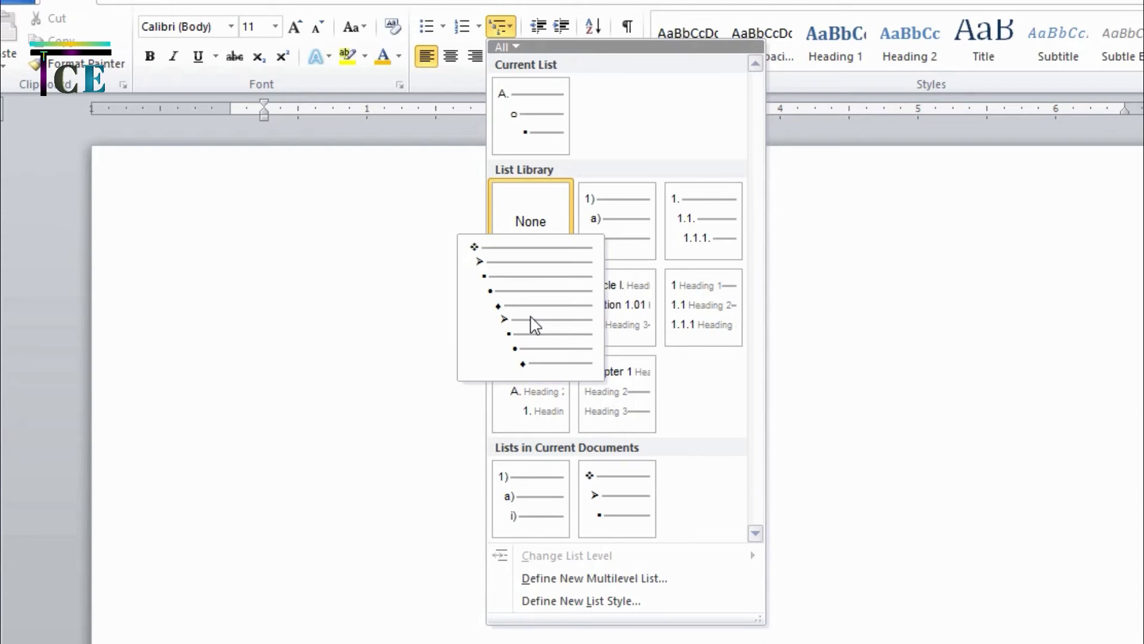
click(534, 324)
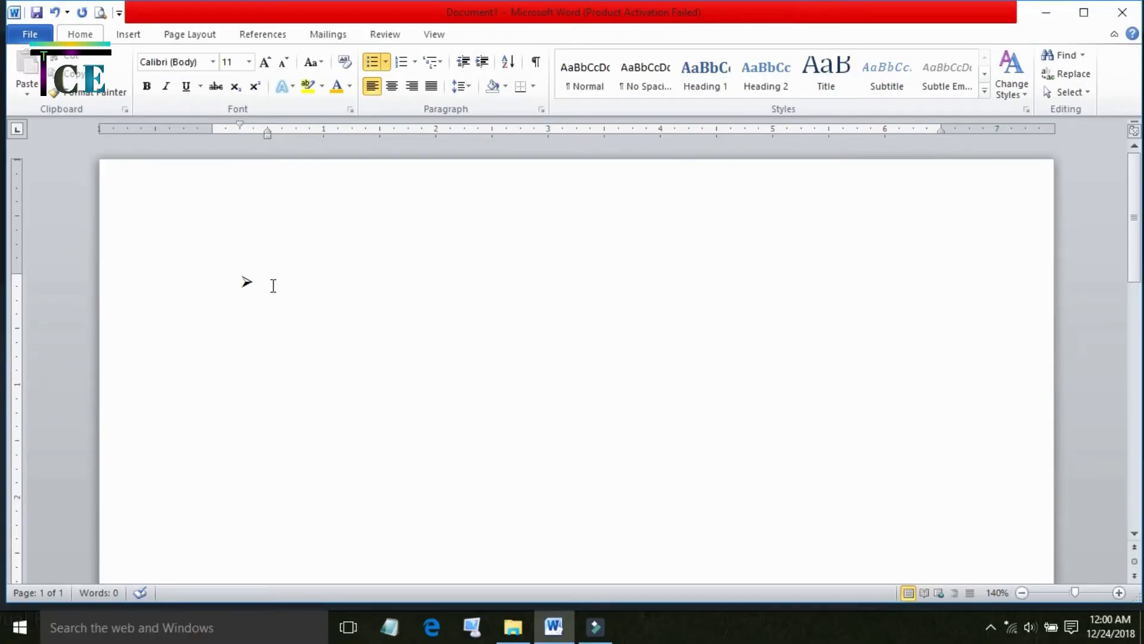
text(india)
key(Return)
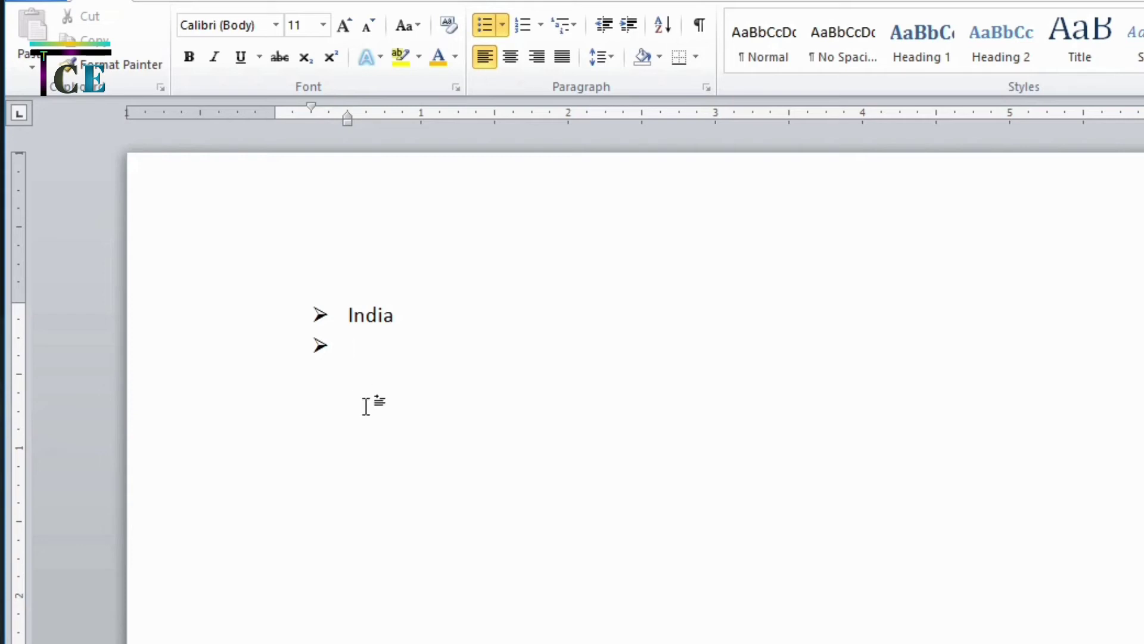
Step: Add "Rajasthan" as a second-level item under India in the multilevel list
key(Tab)
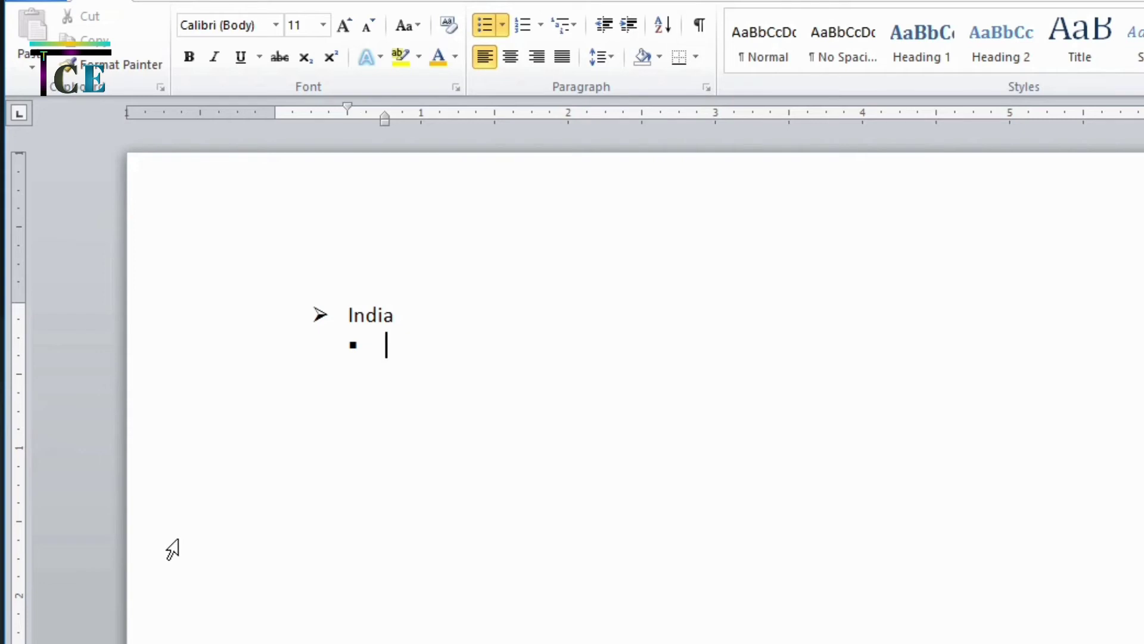
text(rajas)
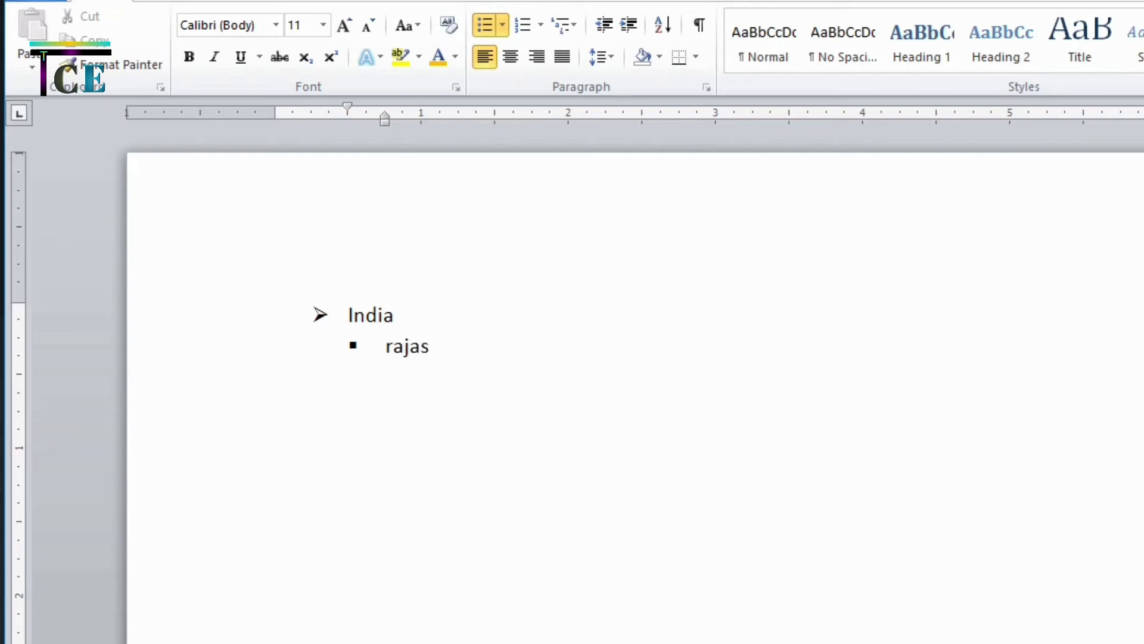
text(than)
key(Return)
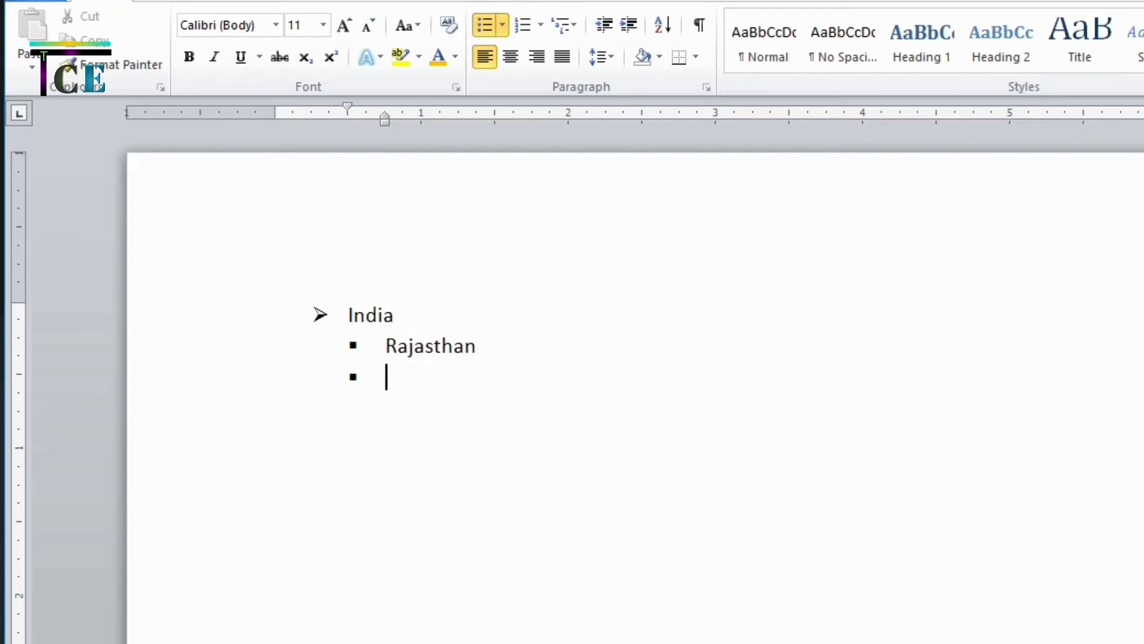
Step: Nest "Jaipur" at the third level under Rajasthan and "Shahpura" at the fourth level under Jaipur
key(Tab)
text(j)
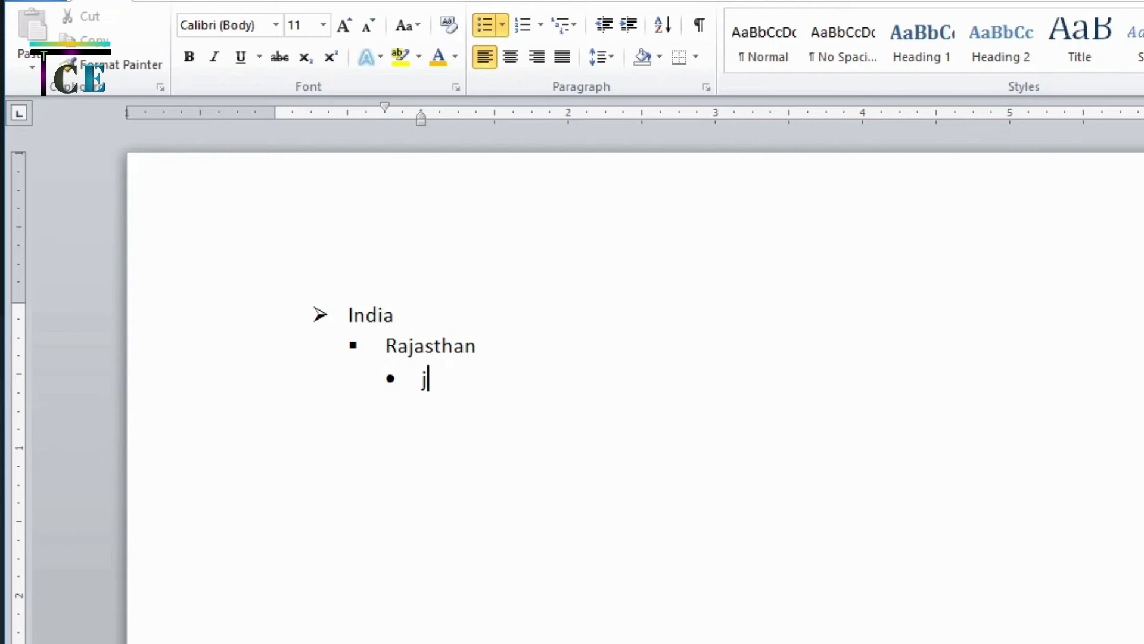
text(aipur)
key(Return)
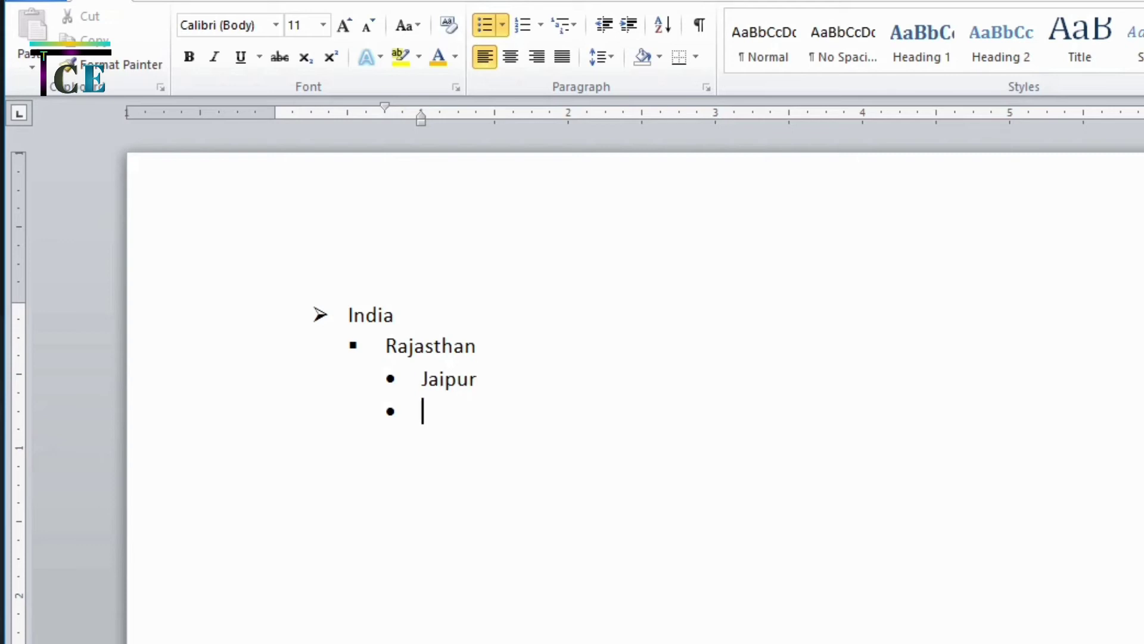
key(Tab)
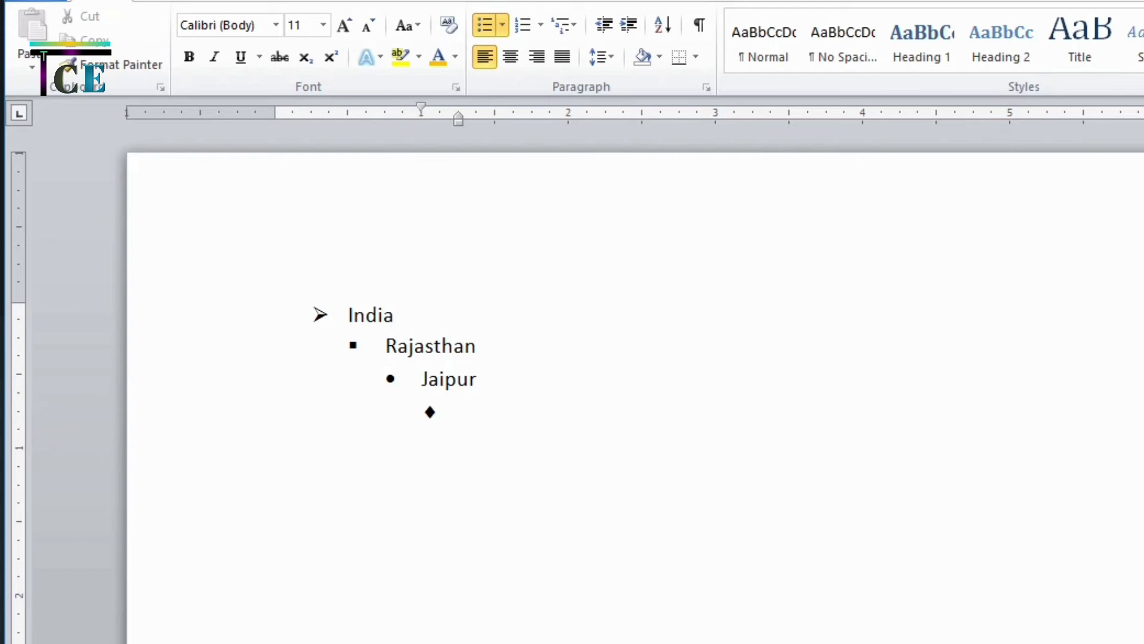
text(shahpura)
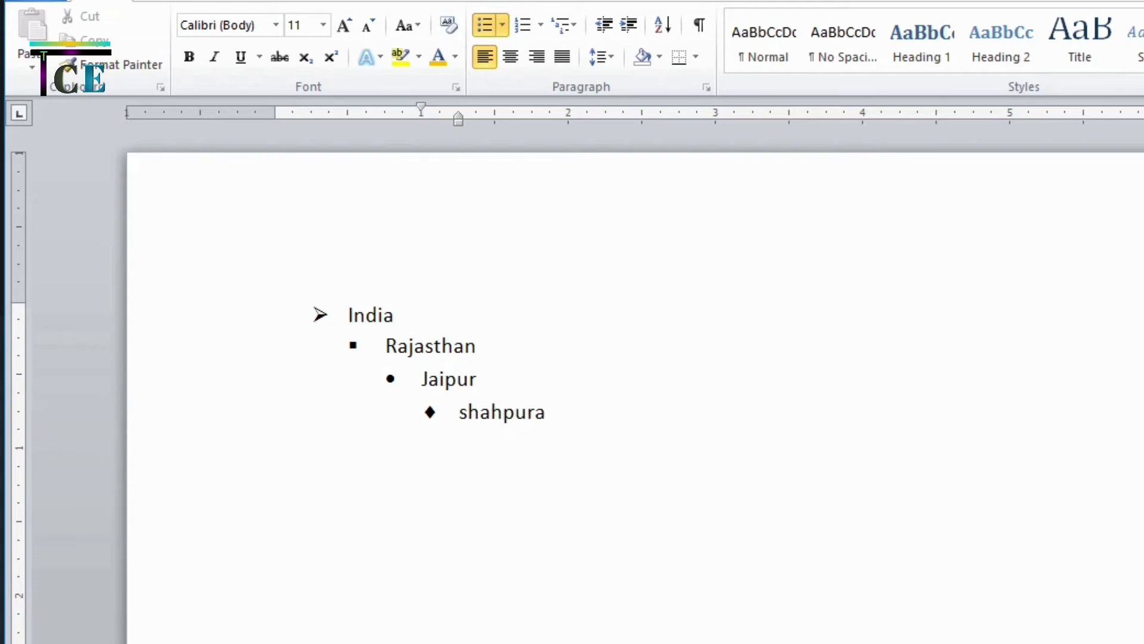
key(Return)
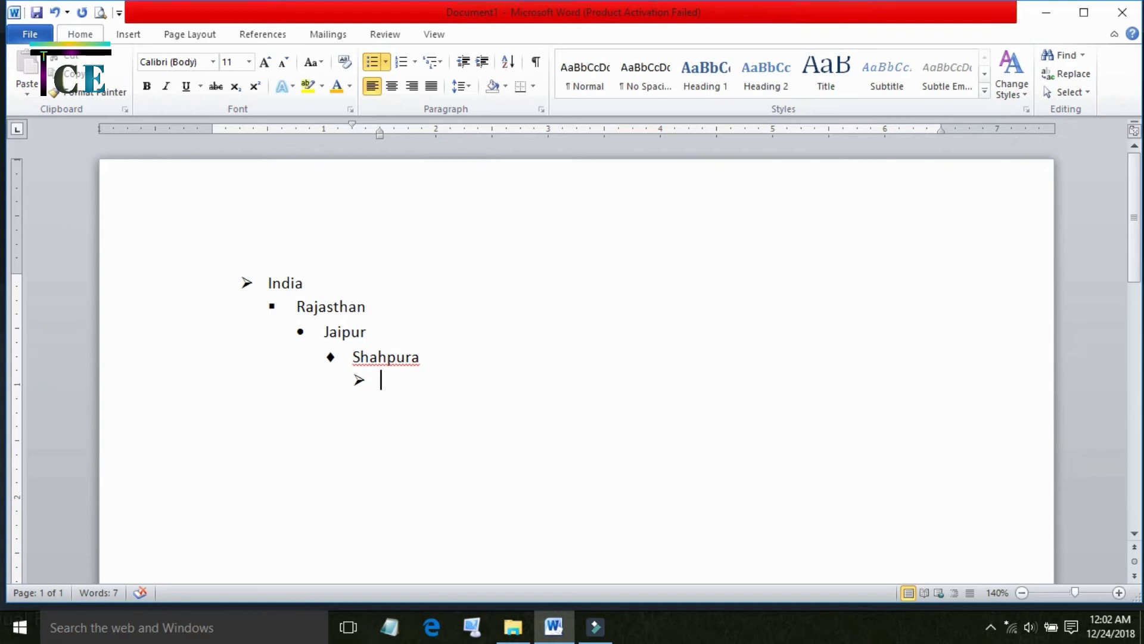
Step: Promote the new empty list item to the first level and enter "Nepal"
key(shift+Tab)
key(shift+Tab)
key(shift+Tab)
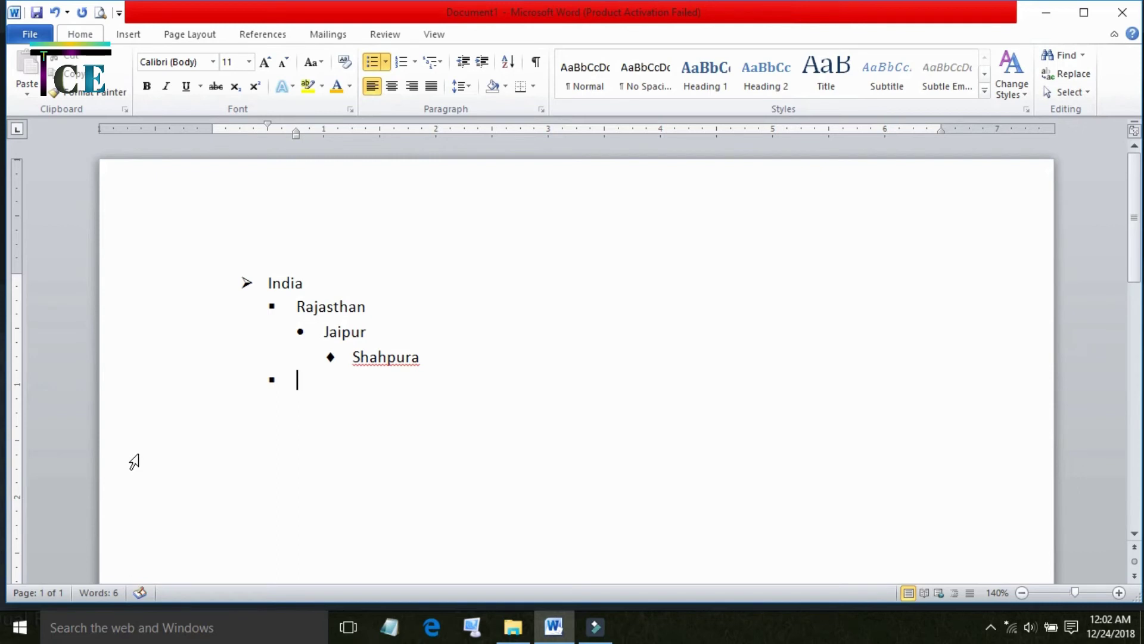
key(shift+Tab)
text(nepal)
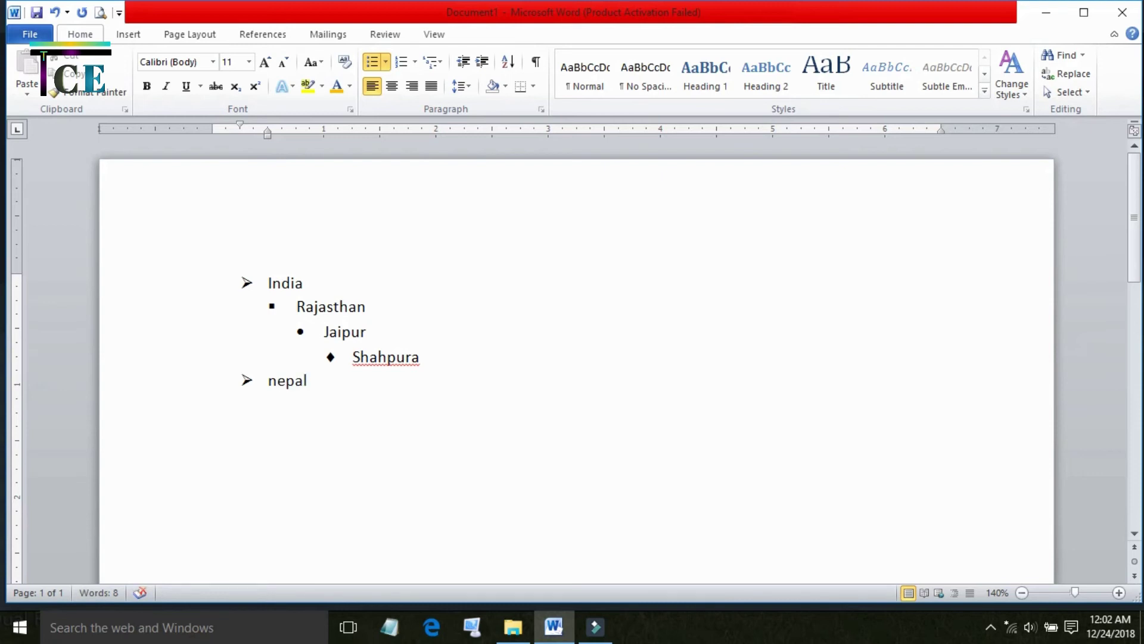
Step: Add "Dhhdh" as a second-level item under Nepal and "dsdw" as a third-level item under it
key(Return)
key(Tab)
text(dhhdh)
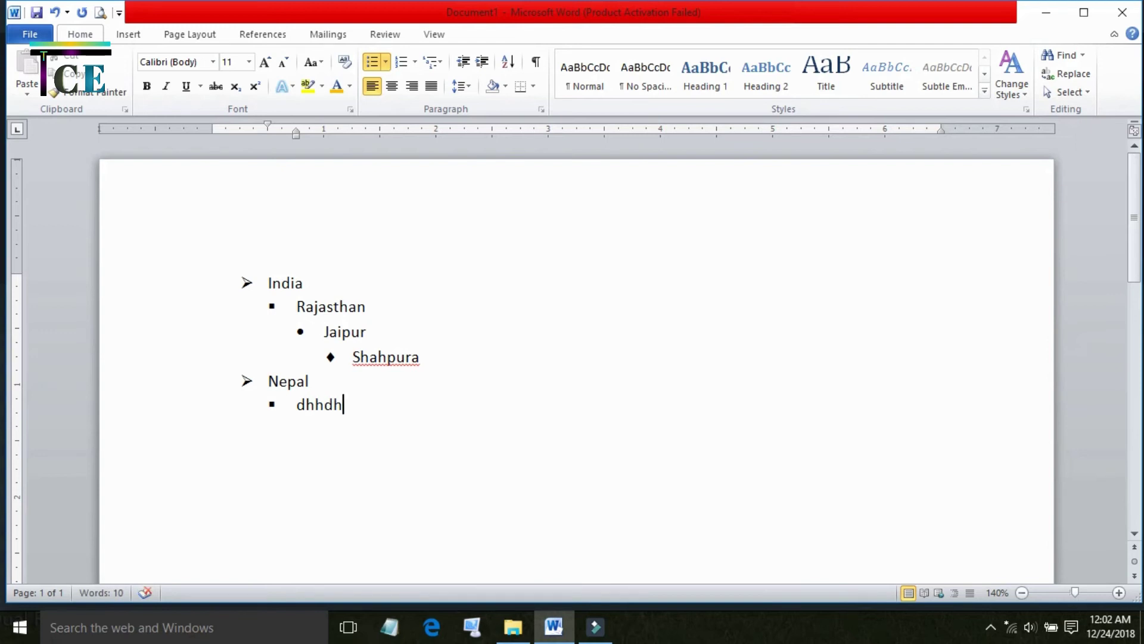
key(Return)
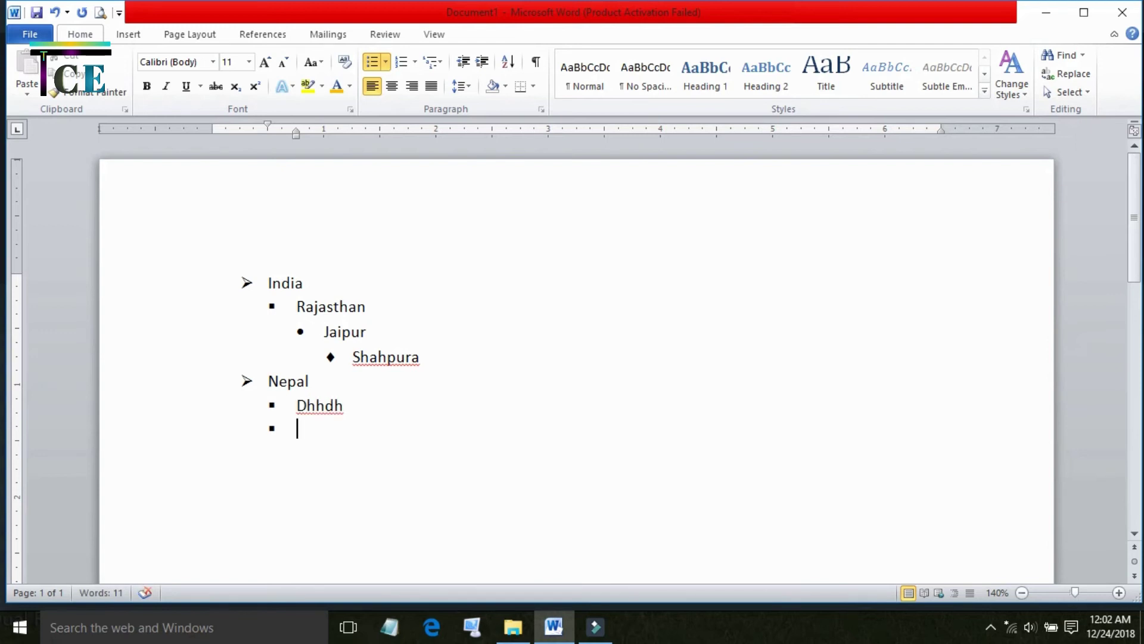
key(Tab)
text(dsdw)
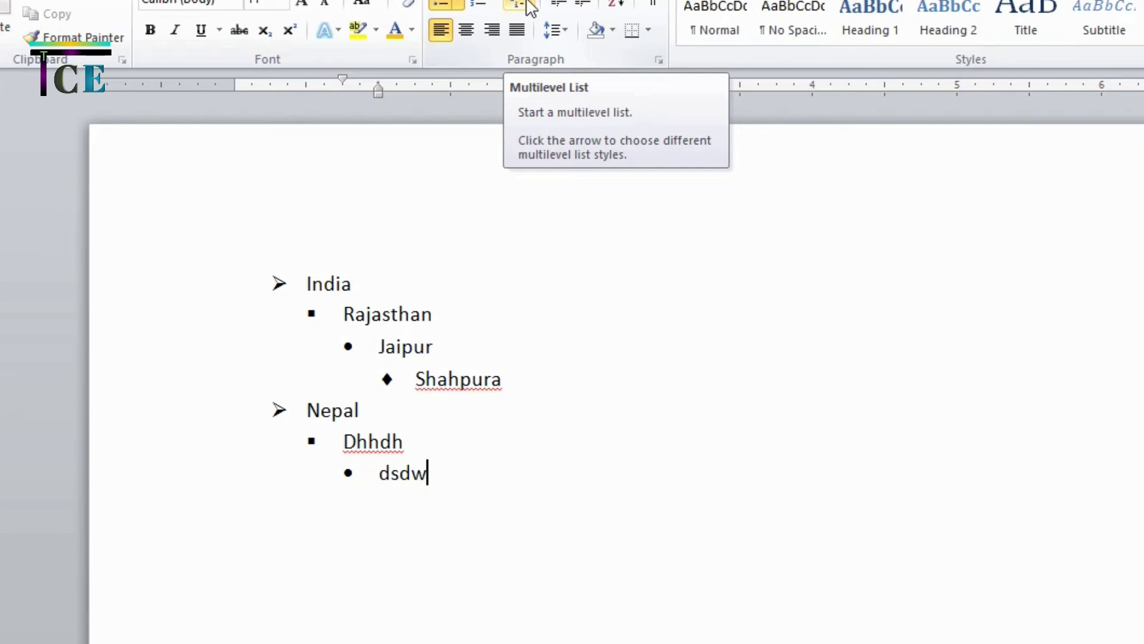
click(530, 6)
mouse_move(643, 286)
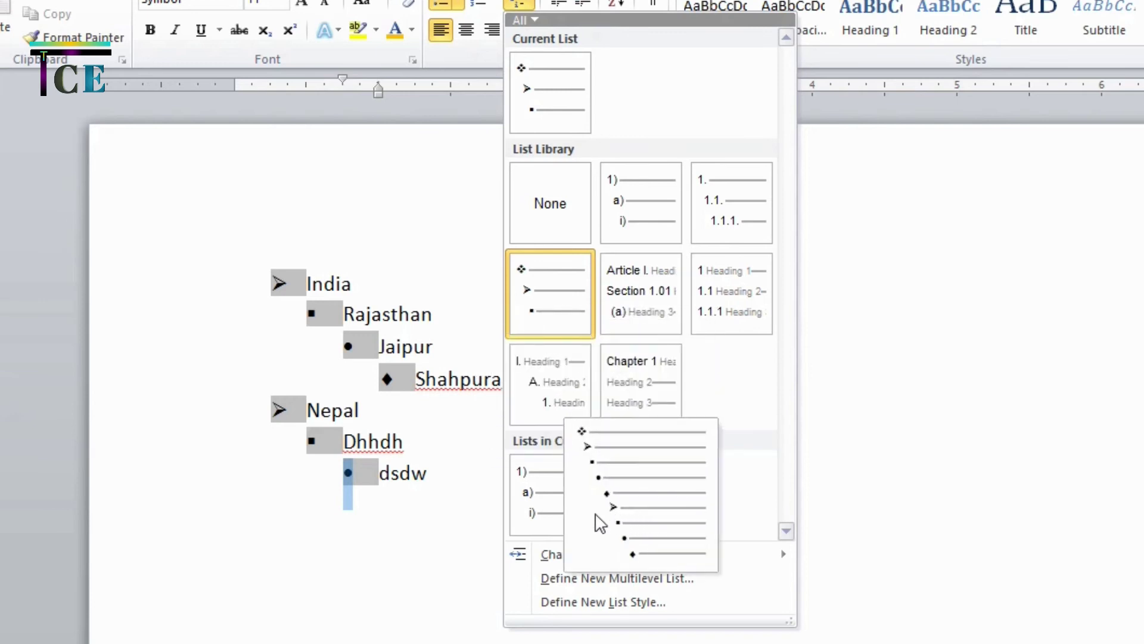
mouse_move(663, 392)
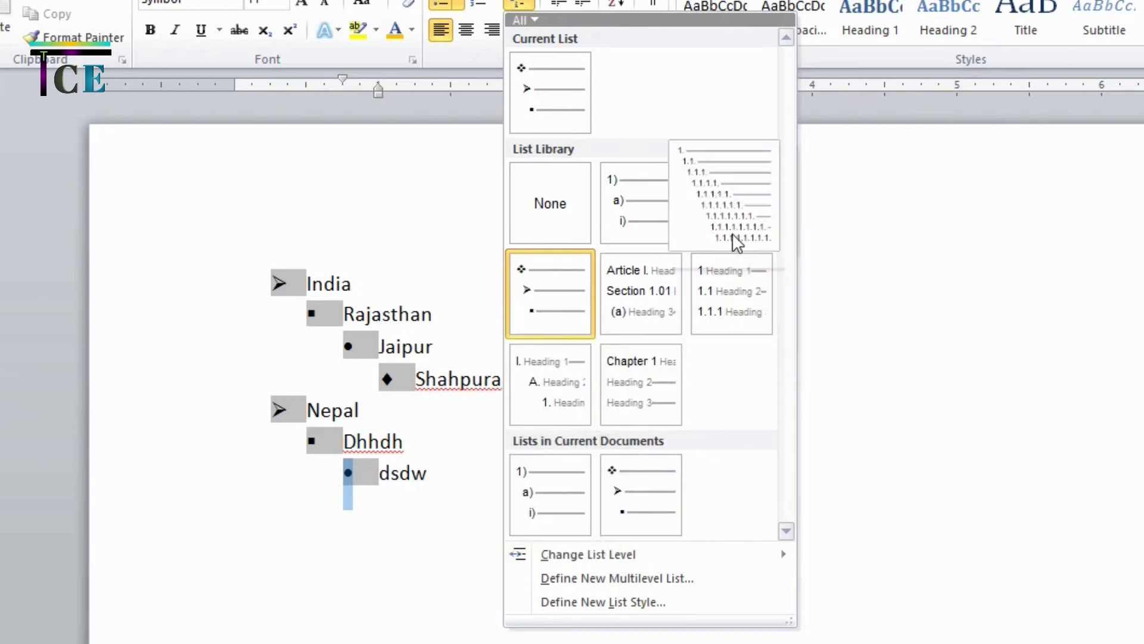
mouse_move(660, 233)
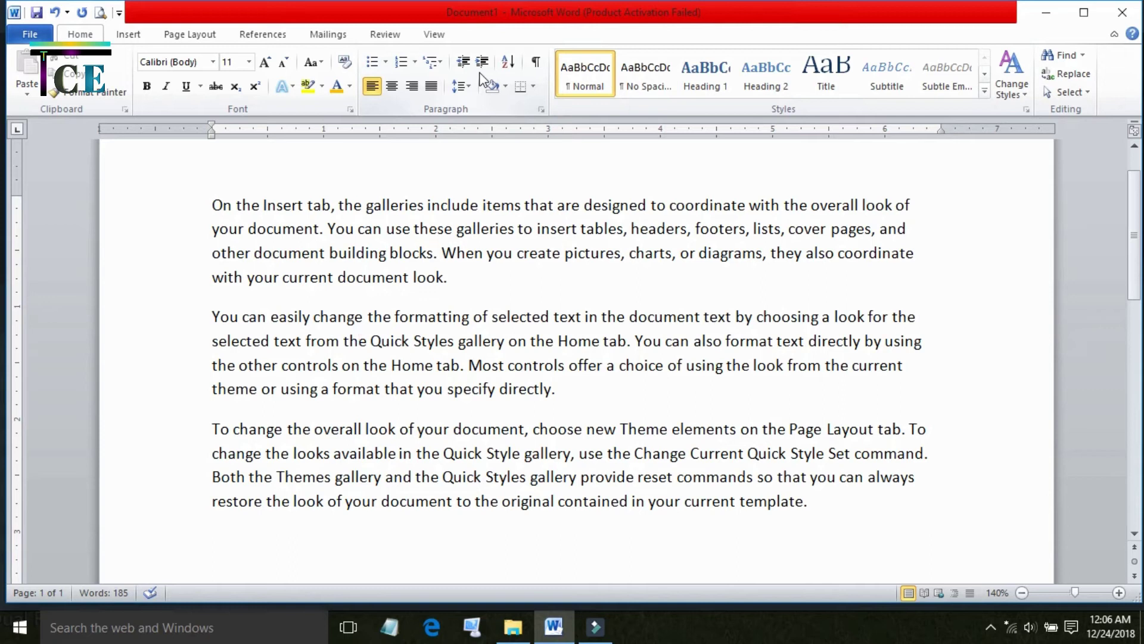
Step: Increase the left indent of the paragraph starting "On the Insert tab" by four levels, to 2 inches
click(483, 228)
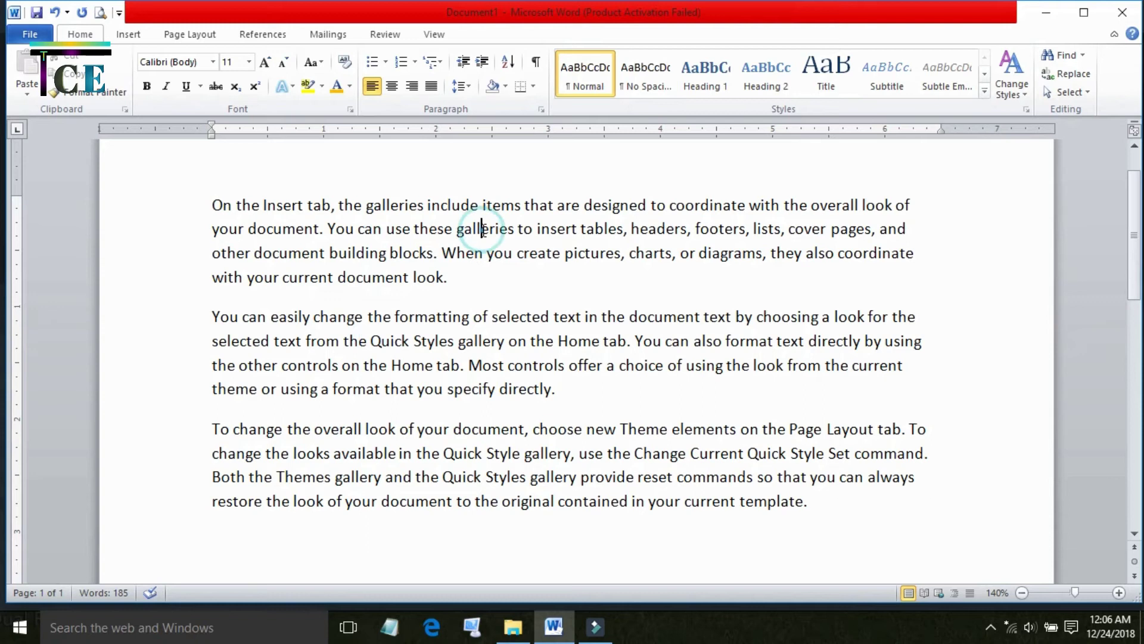
click(446, 229)
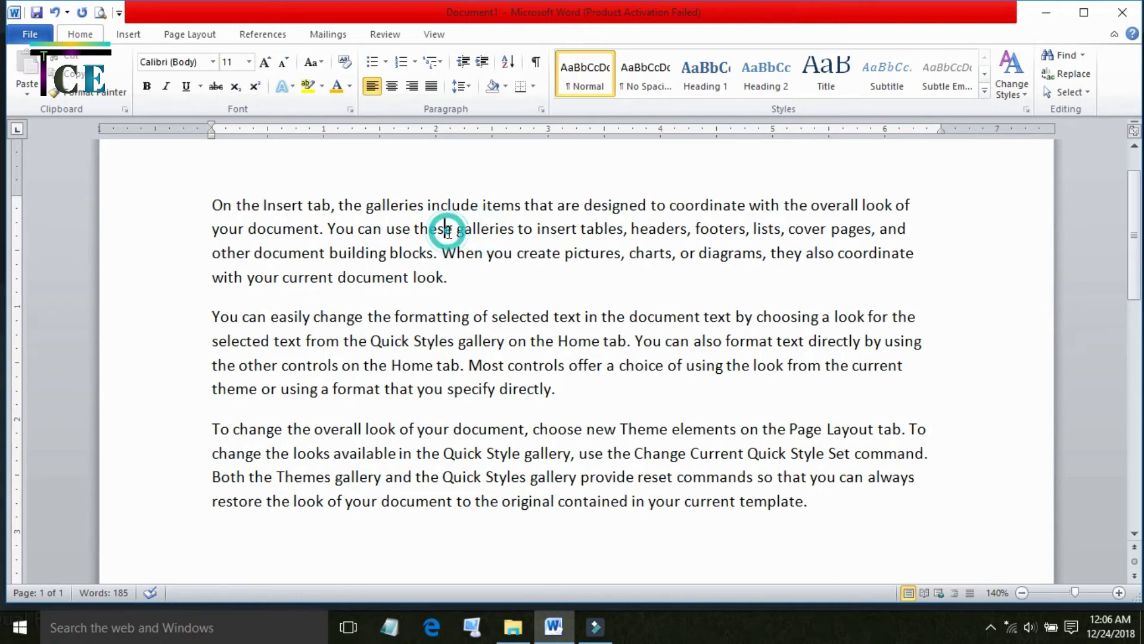
click(487, 62)
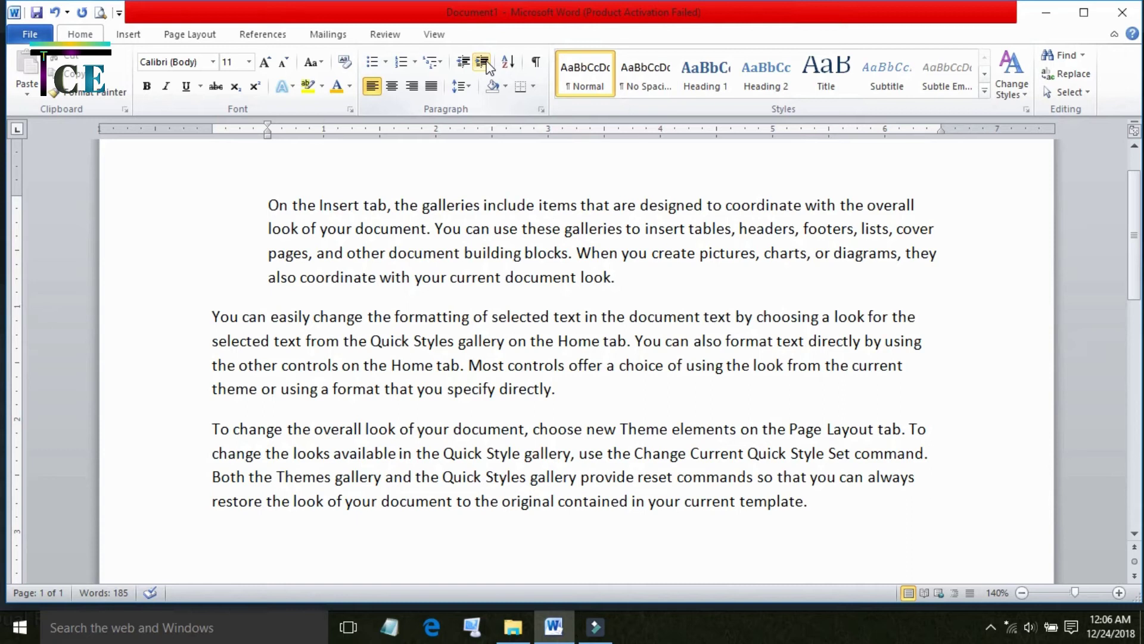
click(483, 62)
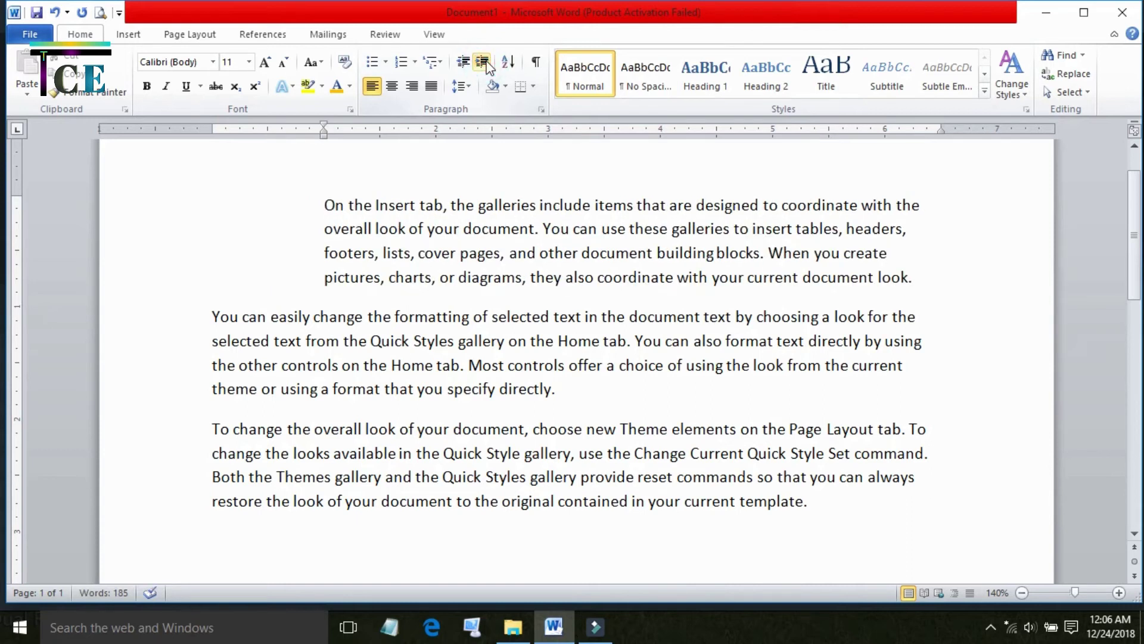
click(483, 62)
click(484, 62)
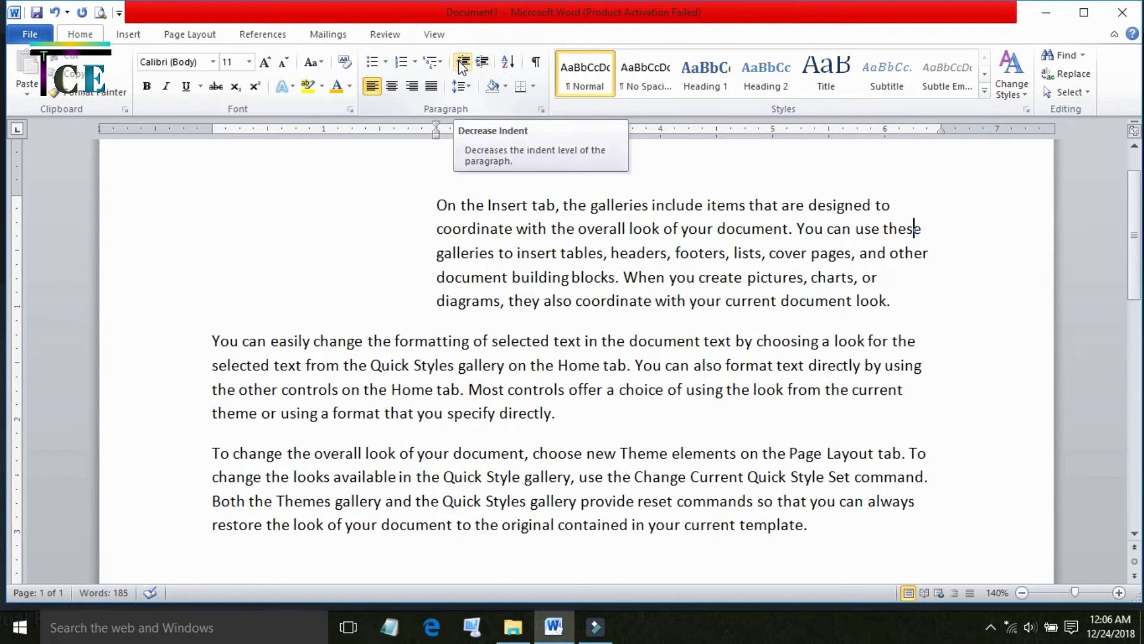
Step: Decrease the first visible paragraph's indent by four levels, back to the left margin
click(463, 62)
click(463, 62)
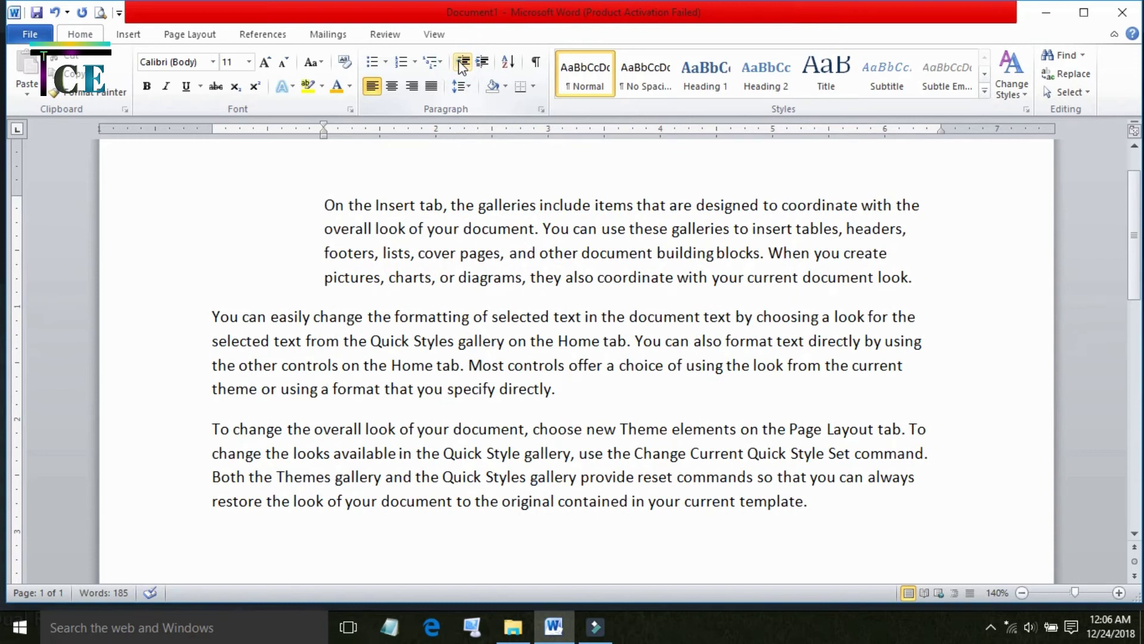
click(464, 62)
click(464, 66)
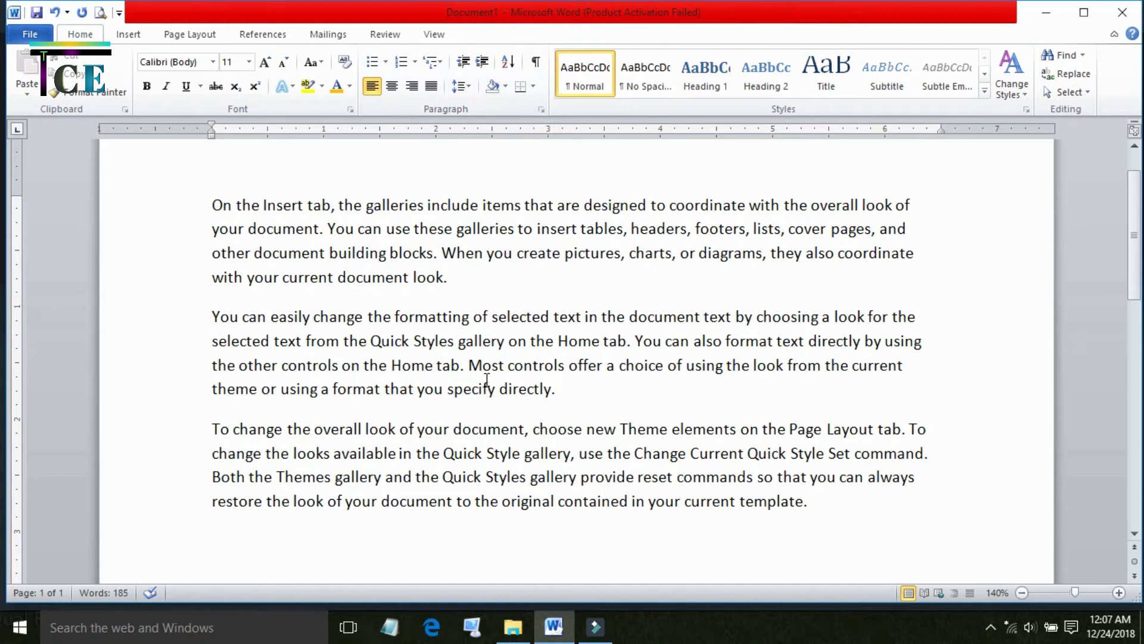
Step: Increase the indent of the paragraph starting "You can easily change" by two levels and undo both changes
click(511, 348)
click(484, 67)
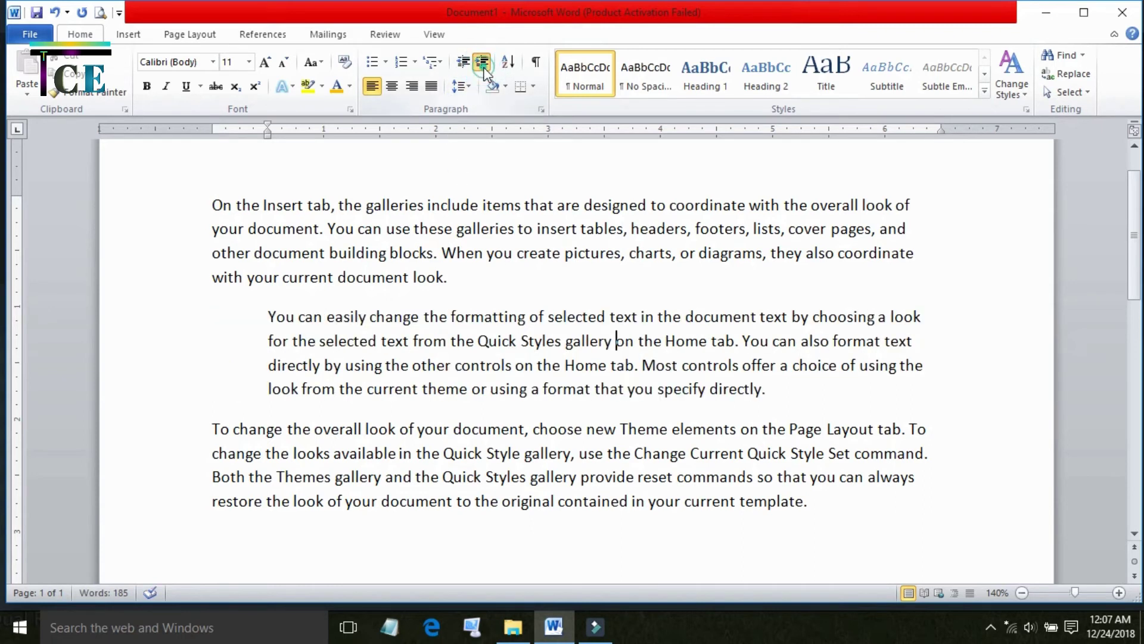
click(484, 66)
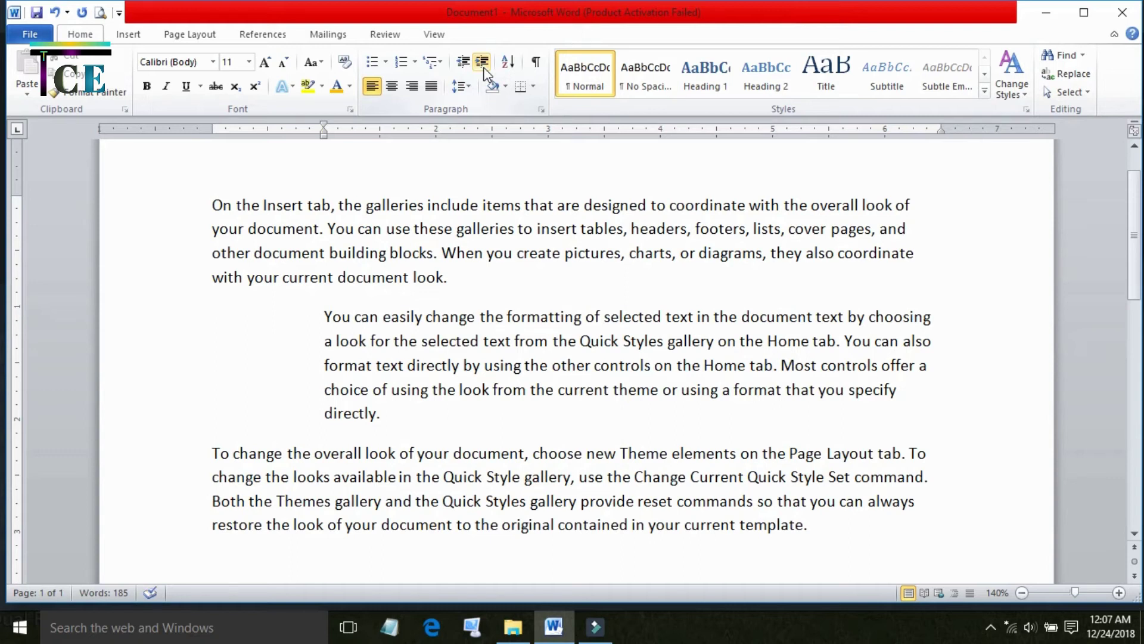
key(ctrl+z)
key(ctrl+z)
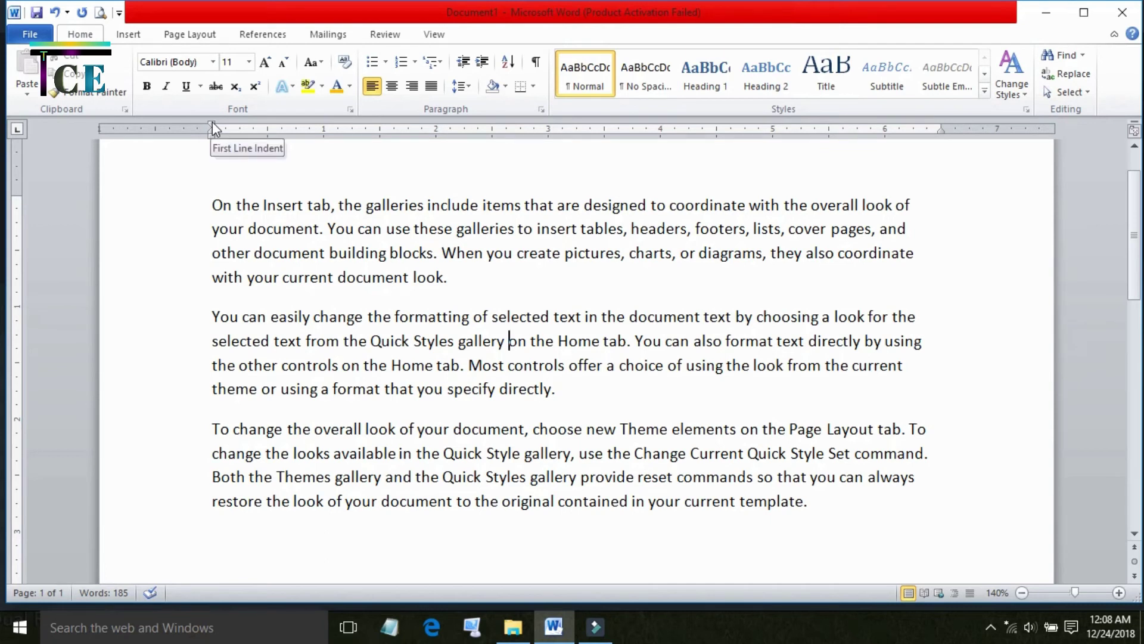
Step: Set the "On the Insert tab" paragraph's first-line indent to about 3.5 inches and return it to the left margin
click(336, 228)
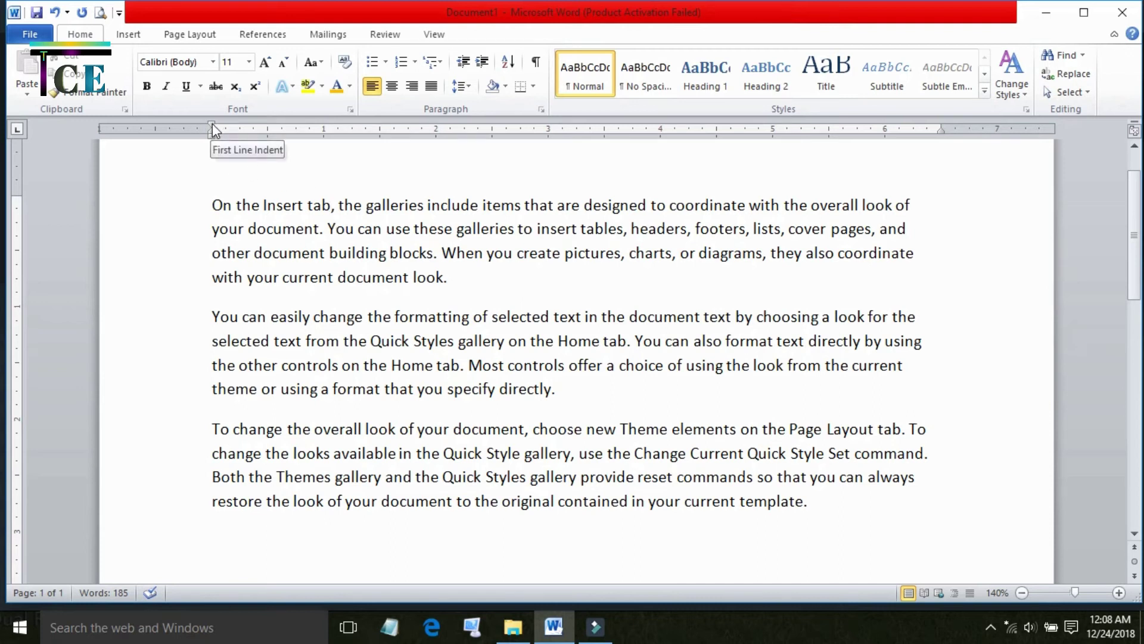
drag(212, 123, 227, 127)
click(229, 127)
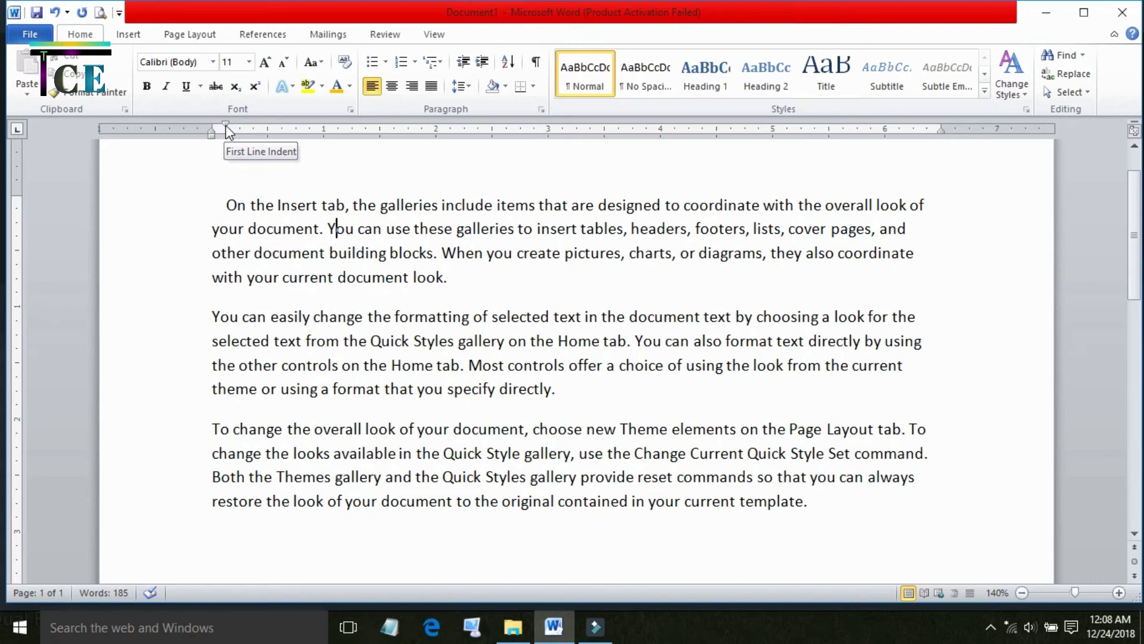
mouse_move(225, 124)
mouse_down()
mouse_move(433, 135)
mouse_move(438, 120)
mouse_move(401, 124)
mouse_move(609, 123)
mouse_up()
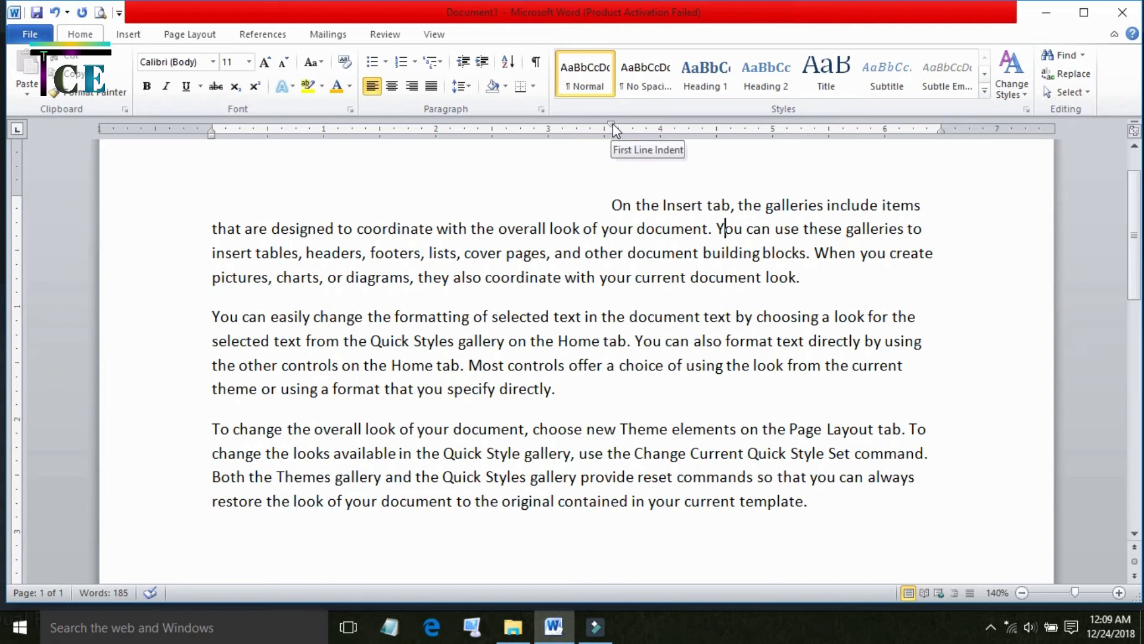
drag(612, 124, 212, 121)
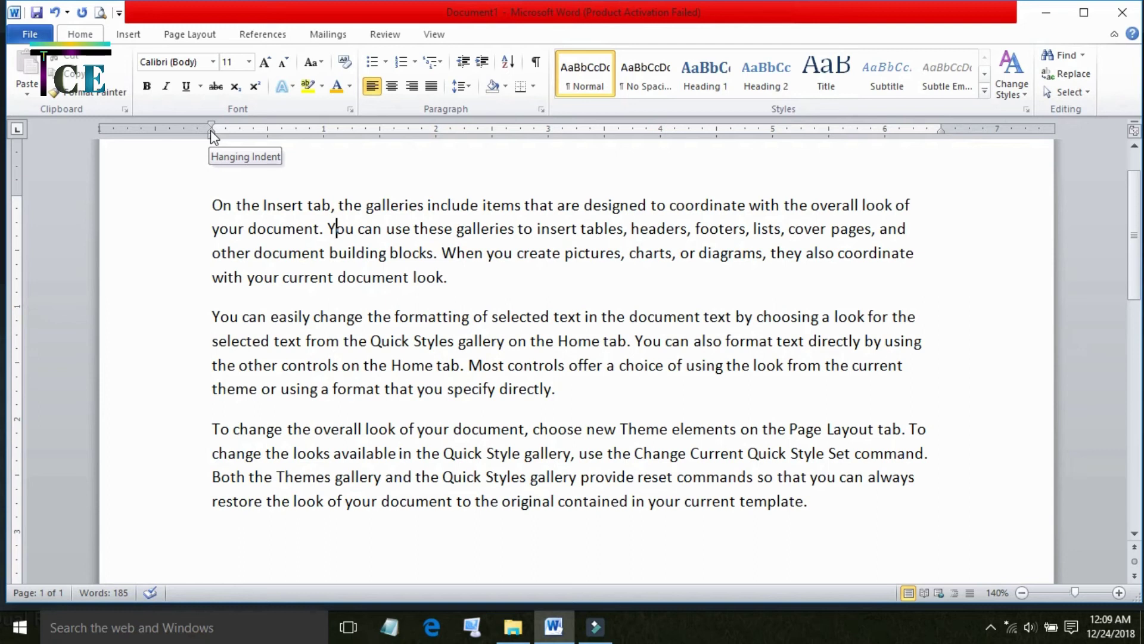
Step: Give the "On the Insert tab" paragraph a hanging indent of about 1.7 inches with its first line at the margin, and reset the hanging indent to 0
click(304, 254)
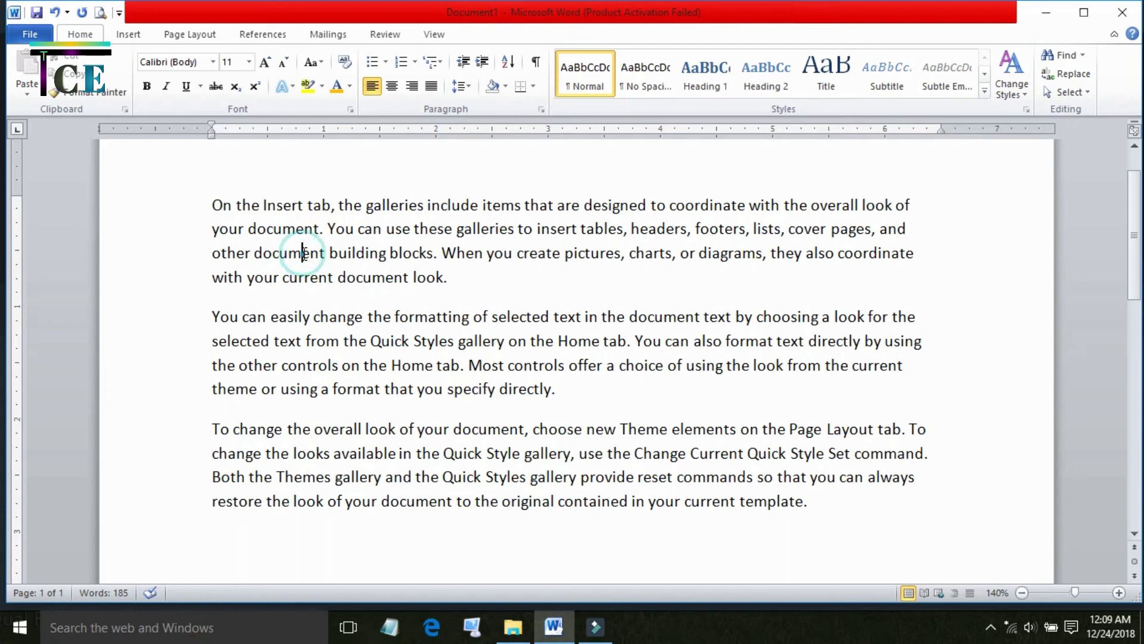
click(376, 222)
drag(210, 130, 297, 133)
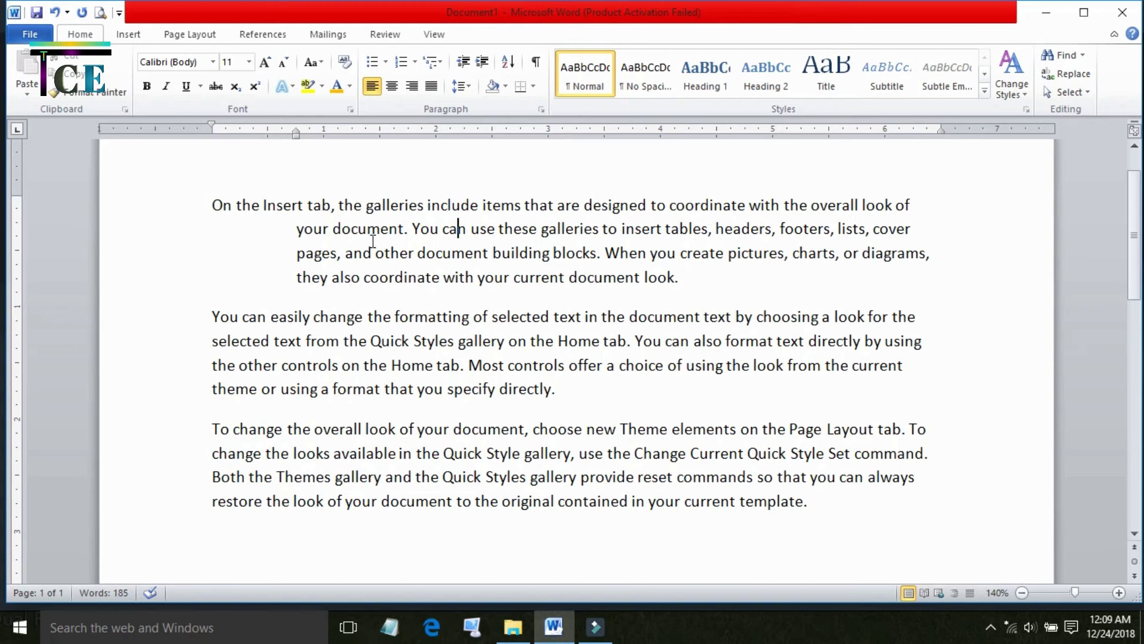
mouse_move(297, 131)
mouse_down()
mouse_move(274, 133)
mouse_move(401, 137)
mouse_up()
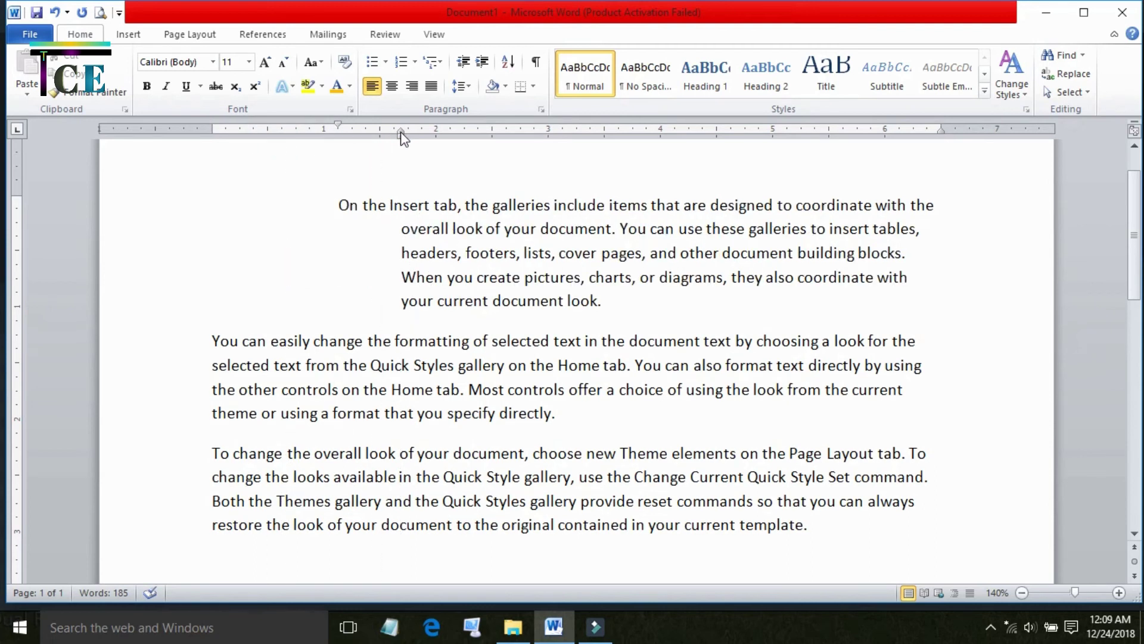
drag(245, 128, 213, 126)
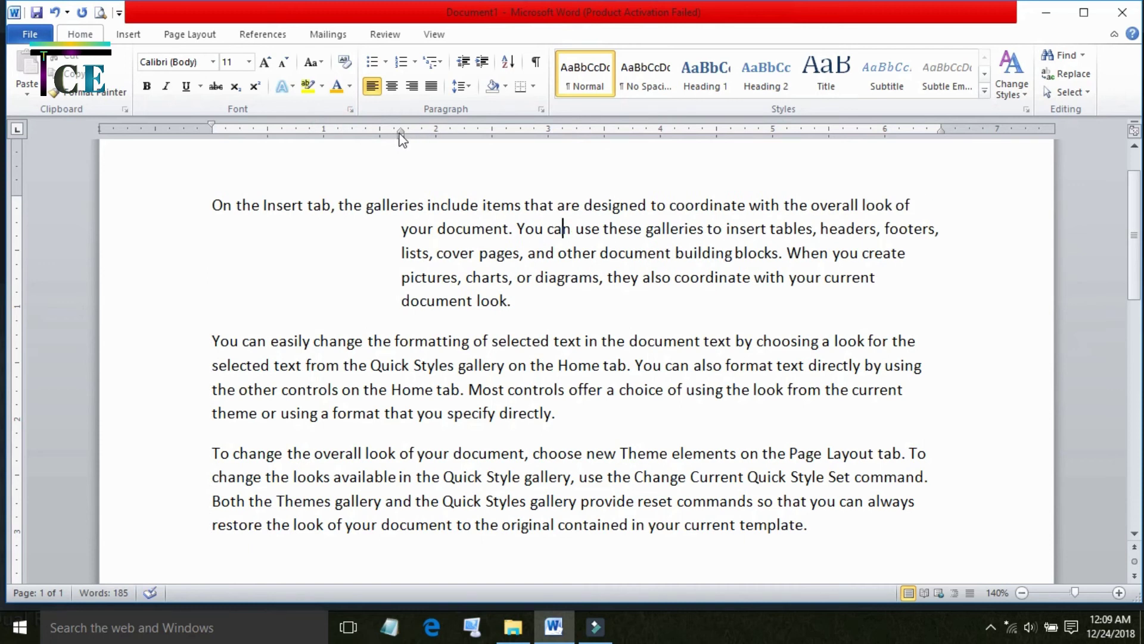
mouse_move(400, 131)
mouse_down()
mouse_move(585, 132)
mouse_move(212, 130)
mouse_up()
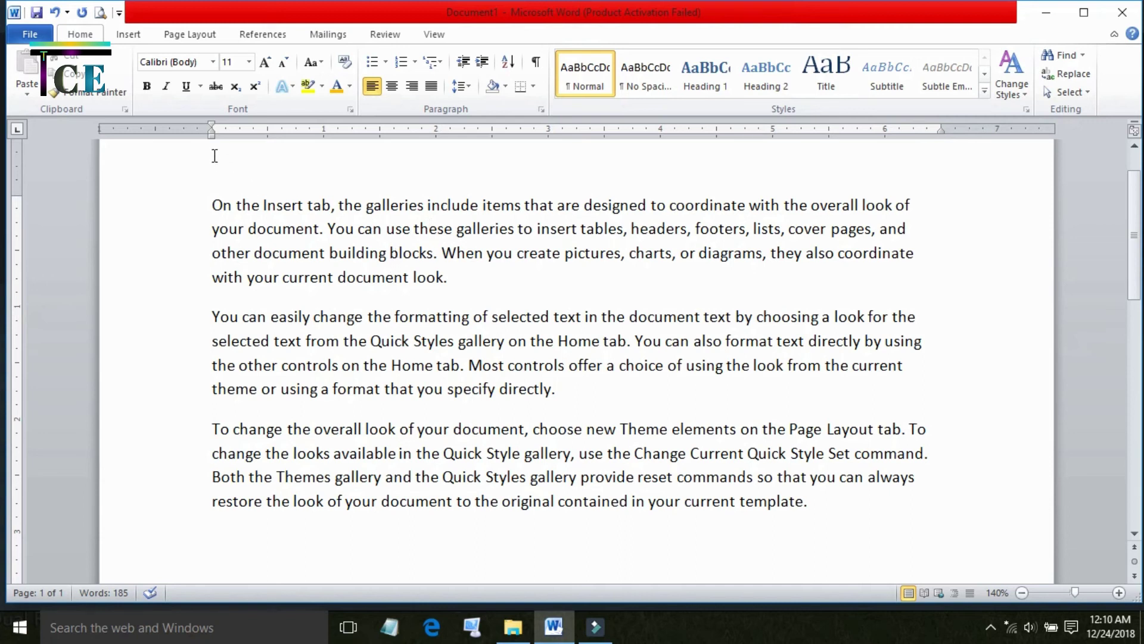
Step: Set the "On the Insert tab" paragraph's left indent to about 0.75 inch and about 1.4 inches, and return it to the margin
mouse_move(210, 134)
mouse_down()
mouse_move(270, 137)
mouse_move(185, 138)
mouse_move(297, 136)
mouse_up()
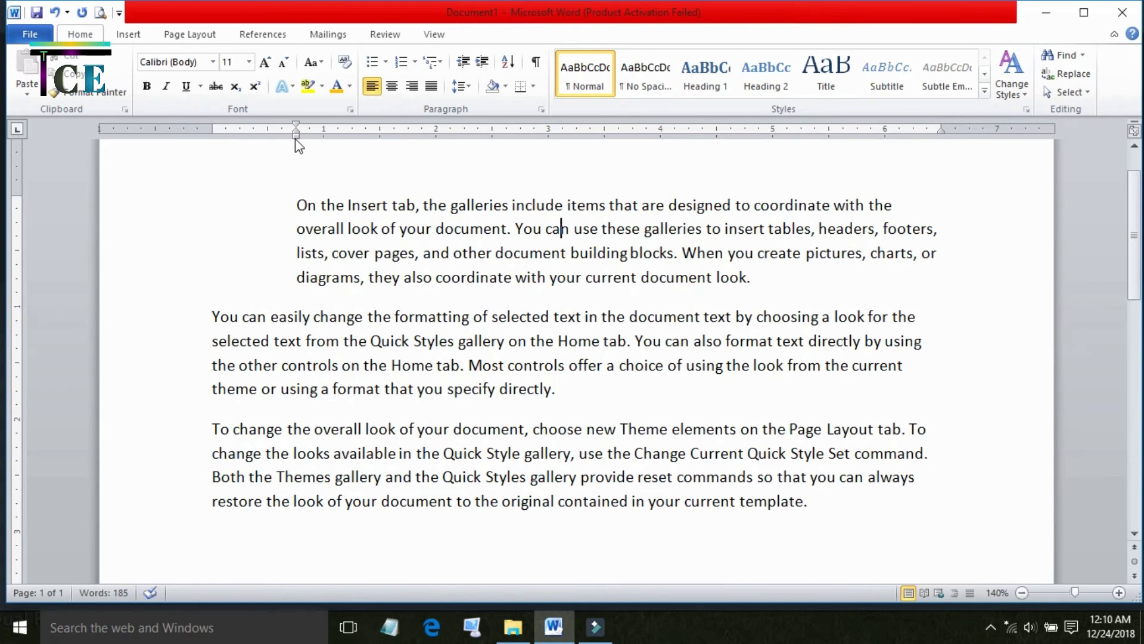
drag(296, 142, 374, 140)
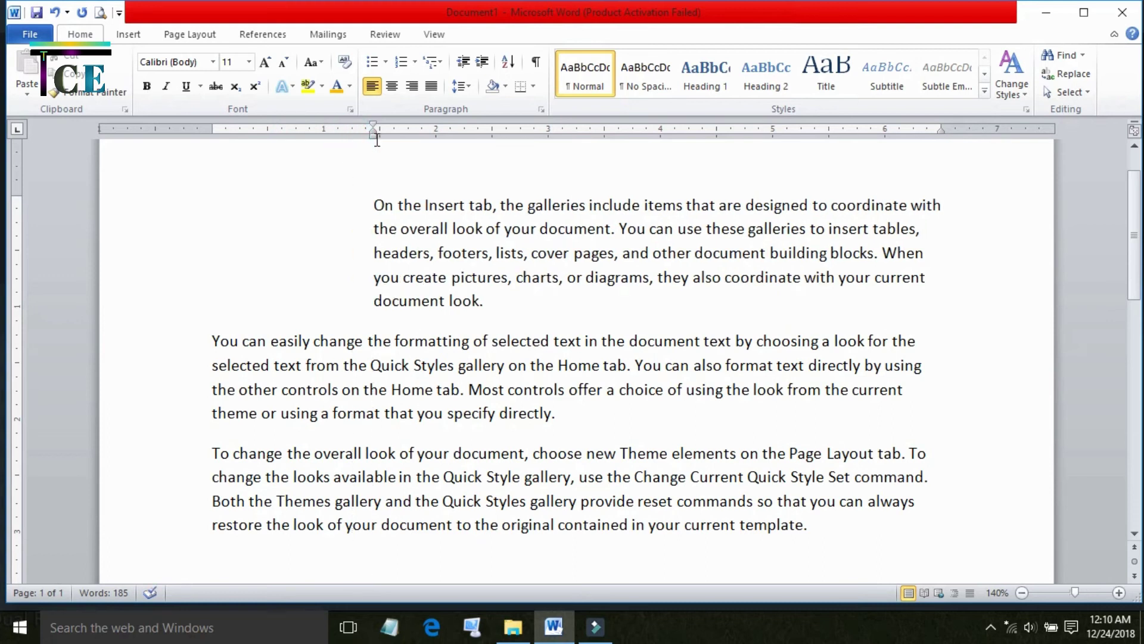
mouse_move(374, 141)
mouse_down()
mouse_move(444, 141)
mouse_move(212, 133)
mouse_up()
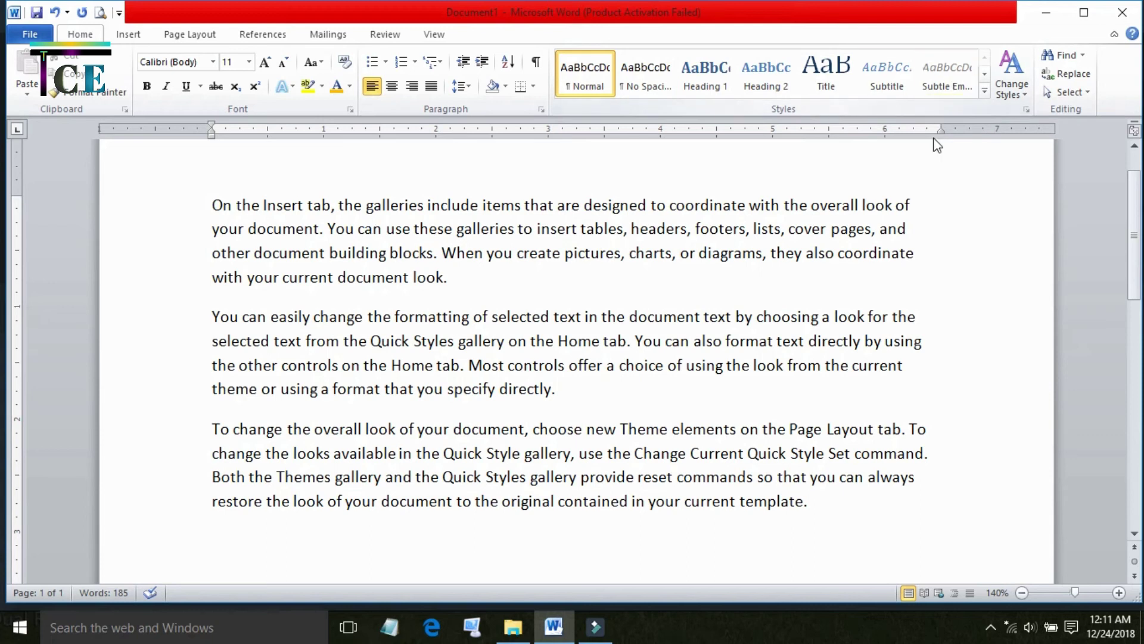
mouse_move(941, 129)
mouse_down()
mouse_move(611, 130)
mouse_move(942, 130)
mouse_up()
Step: Set the first-line indent of the paragraph starting "You can easily change" to about 0.9 inch and return it to 0
click(451, 336)
click(382, 345)
drag(212, 126, 310, 129)
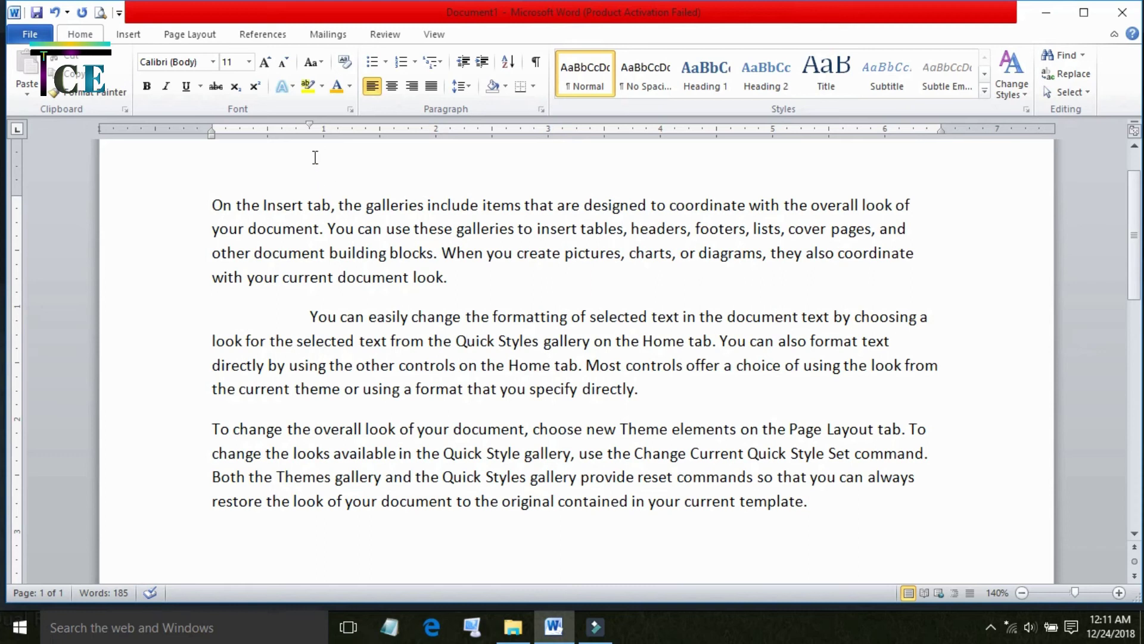
mouse_move(309, 126)
mouse_down()
mouse_move(427, 140)
mouse_move(450, 126)
mouse_move(212, 126)
mouse_up()
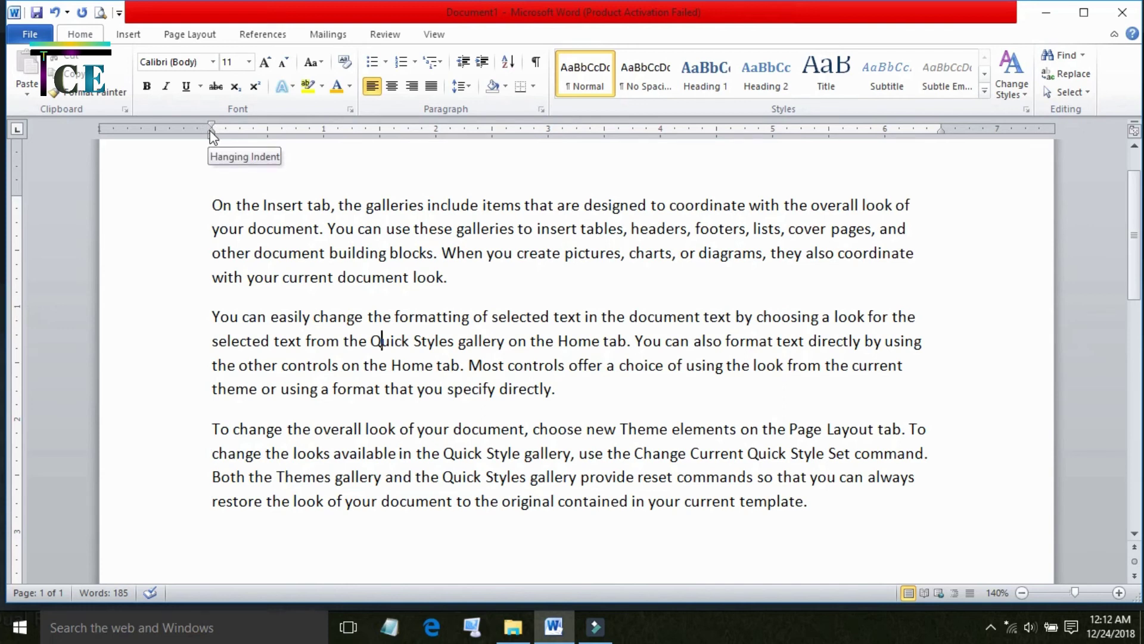
Step: Set the "You can easily change" paragraph's left indent to about 1.2 and 2.1 inches, and its right indent to the 4.4-inch ruler position
mouse_move(209, 131)
mouse_down()
mouse_move(319, 142)
mouse_move(316, 132)
mouse_move(360, 130)
mouse_move(209, 133)
mouse_up()
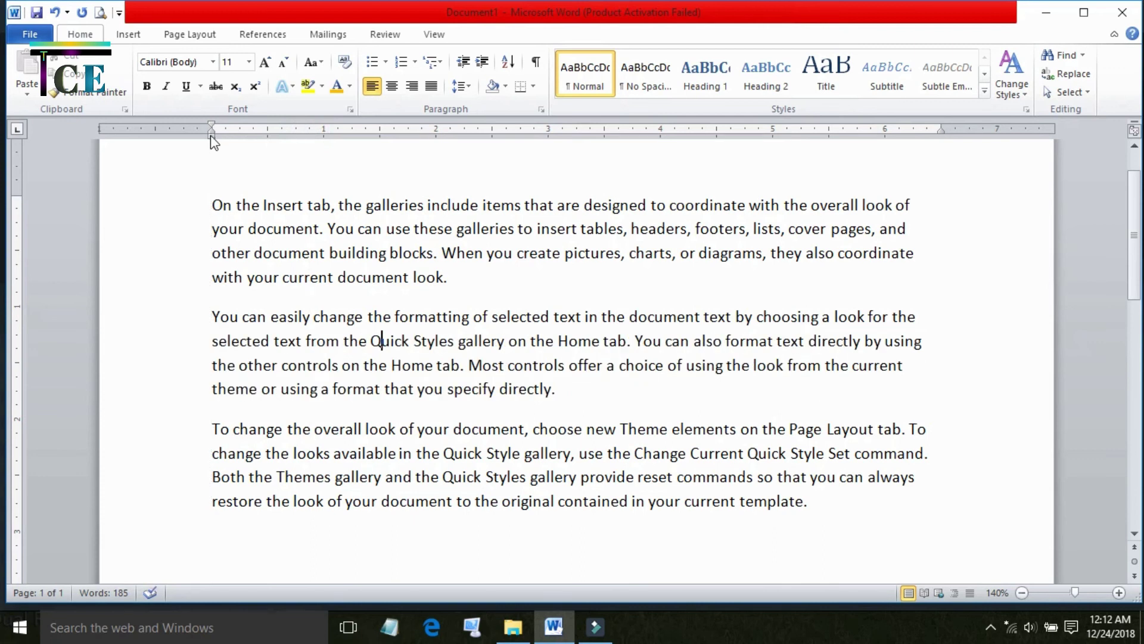
drag(210, 136, 346, 136)
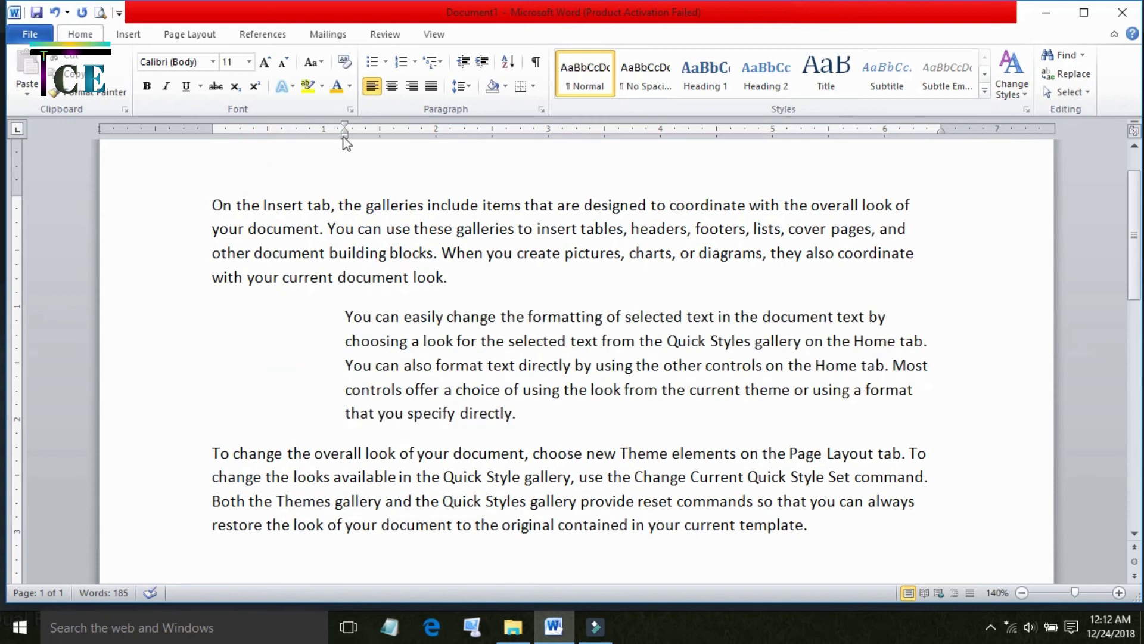
drag(343, 135, 449, 133)
mouse_move(941, 129)
mouse_down()
mouse_move(788, 161)
mouse_move(705, 134)
mouse_up()
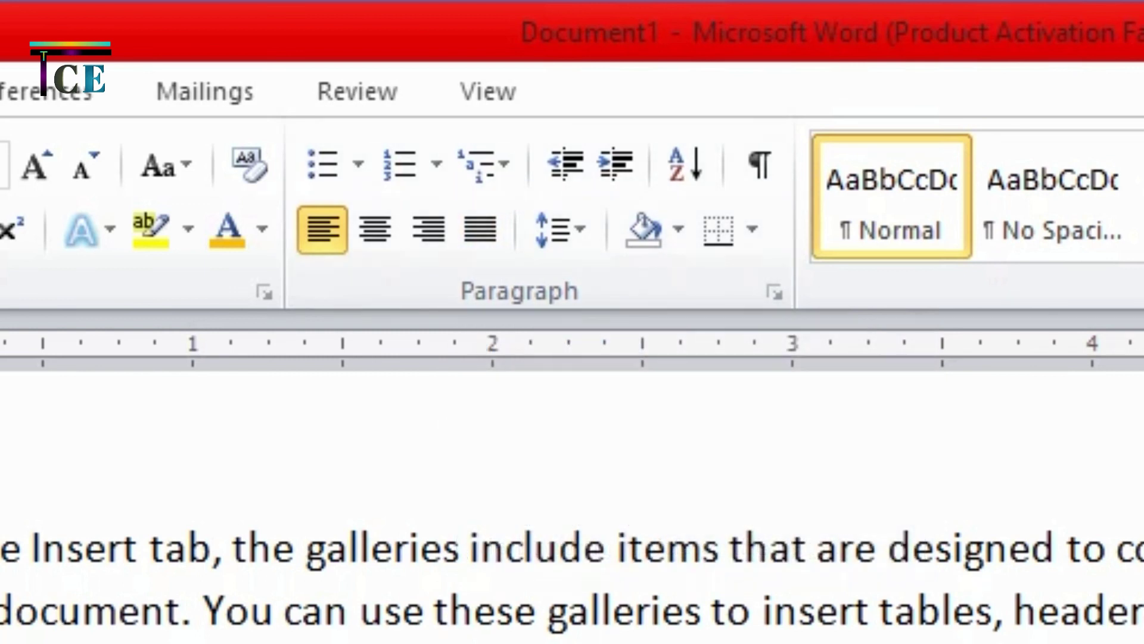
Step: Justify the whole paragraph starting "On the Insert tab" and change its alignment to right
triple_click(537, 549)
key(ctrl+j)
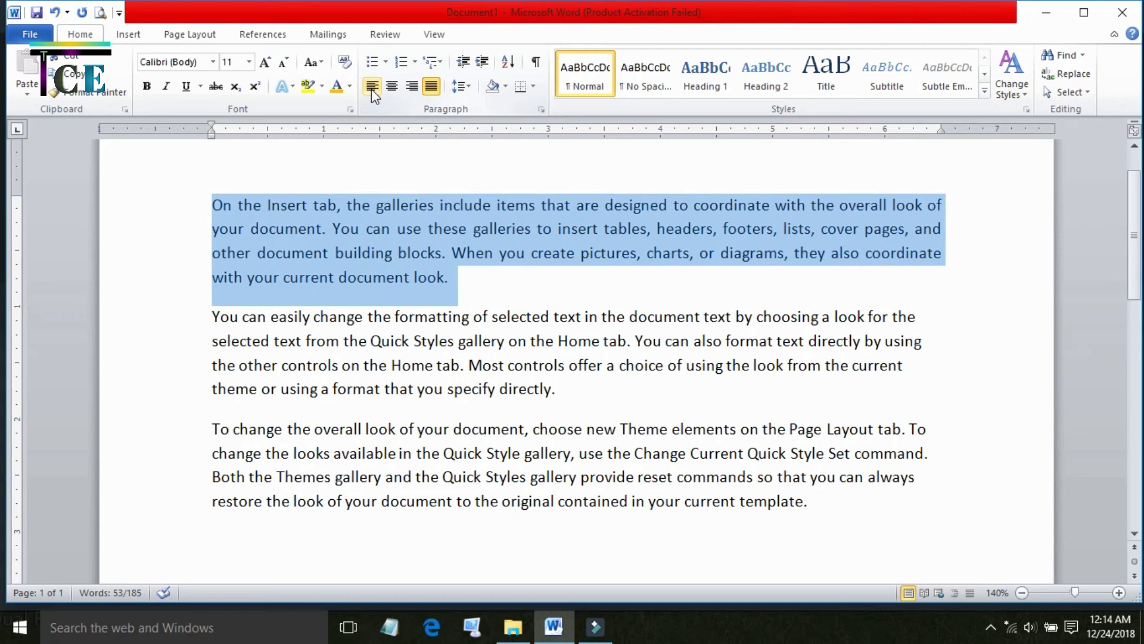
click(185, 234)
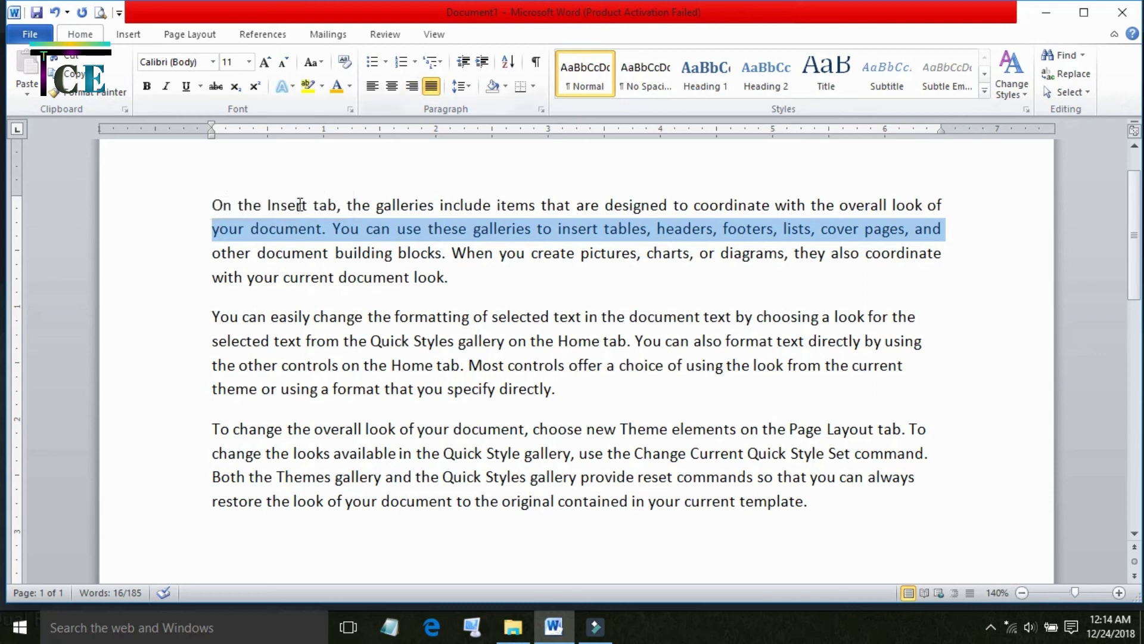
double_click(185, 238)
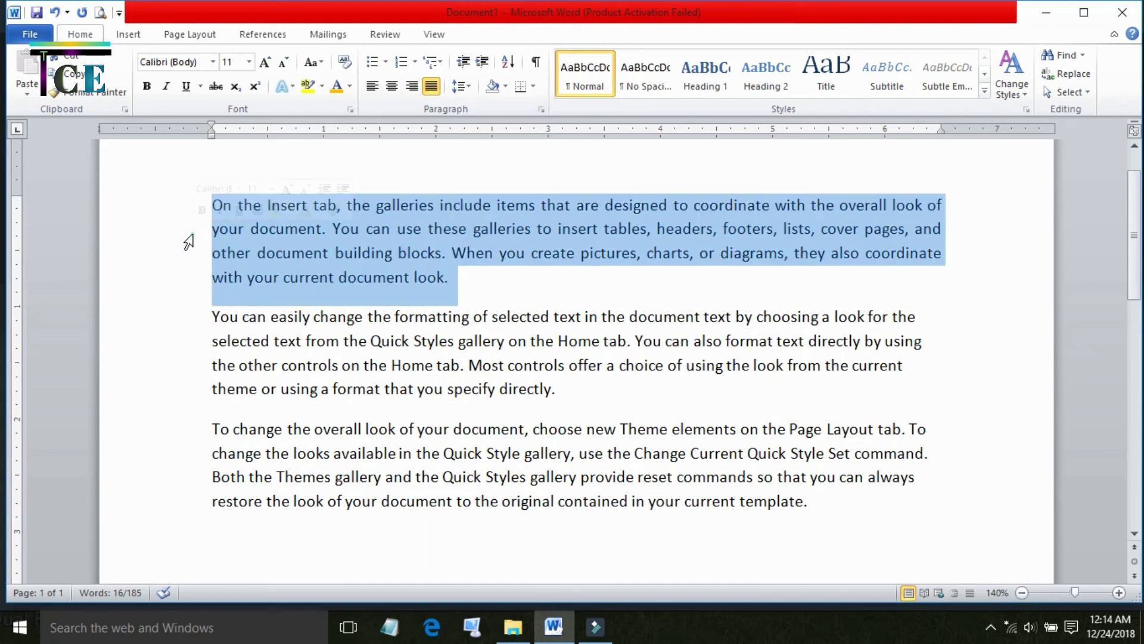
click(411, 86)
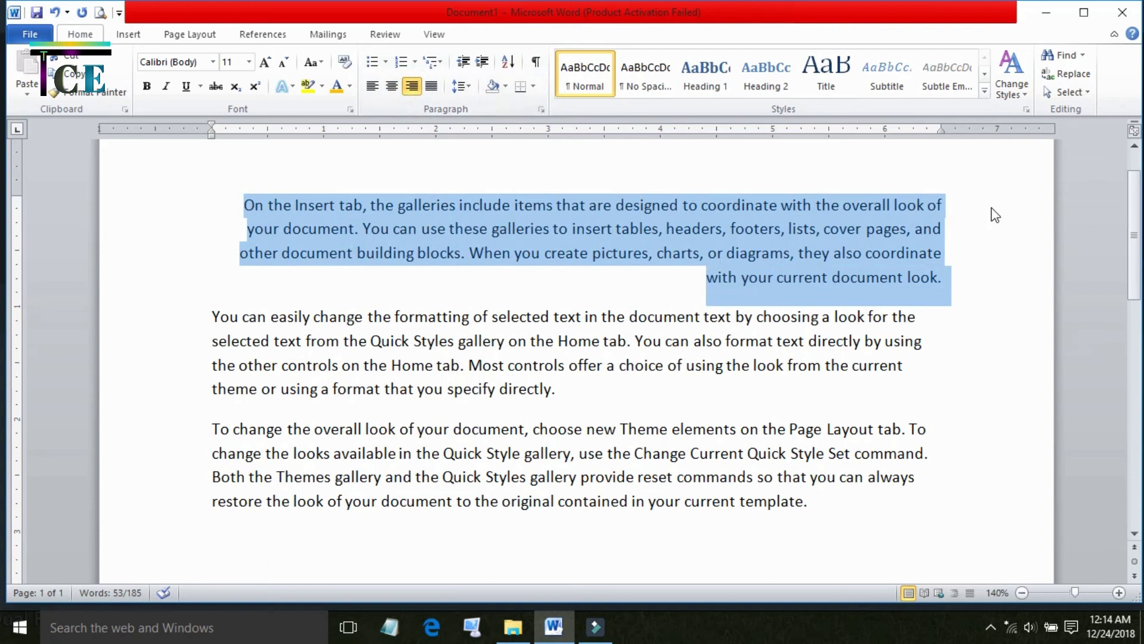
click(978, 249)
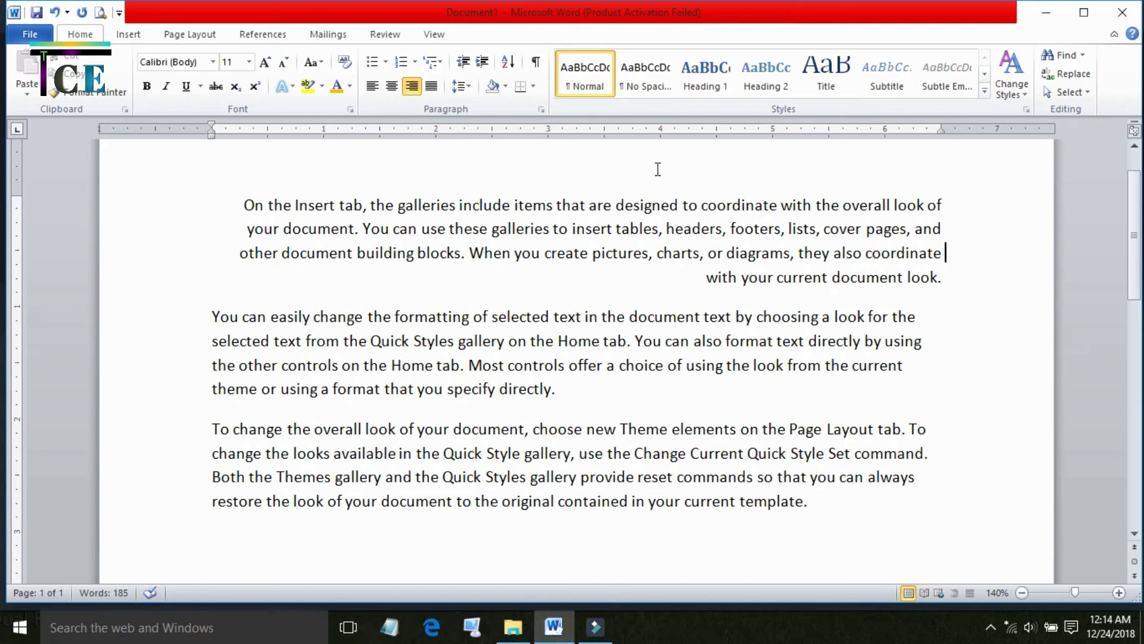
Step: Center the whole paragraph starting "On the Insert tab"
double_click(526, 210)
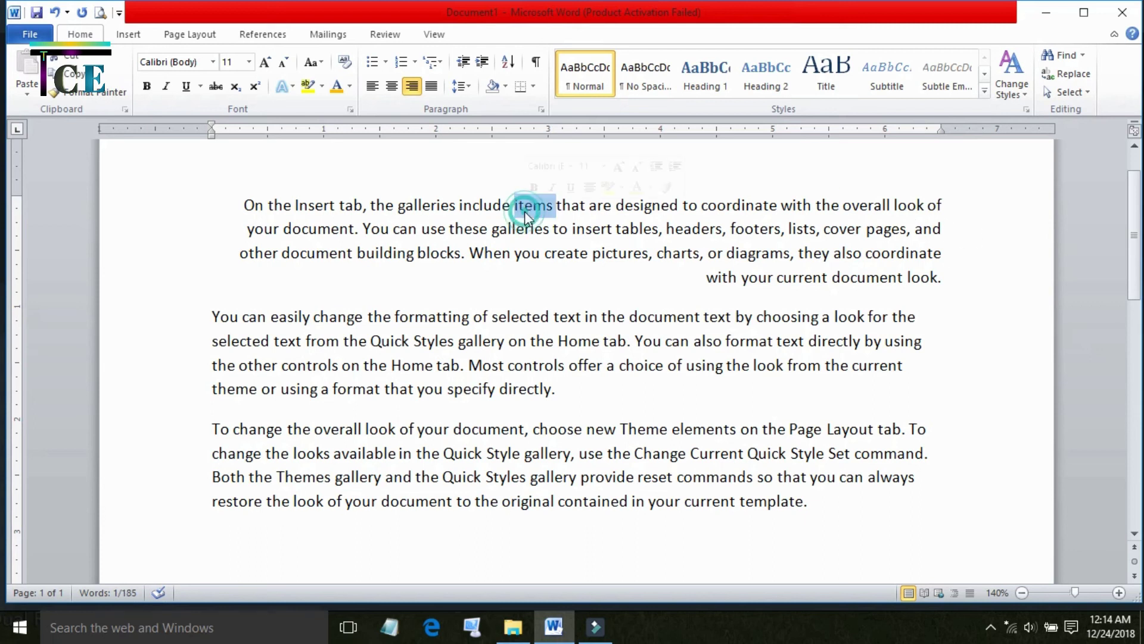
triple_click(525, 211)
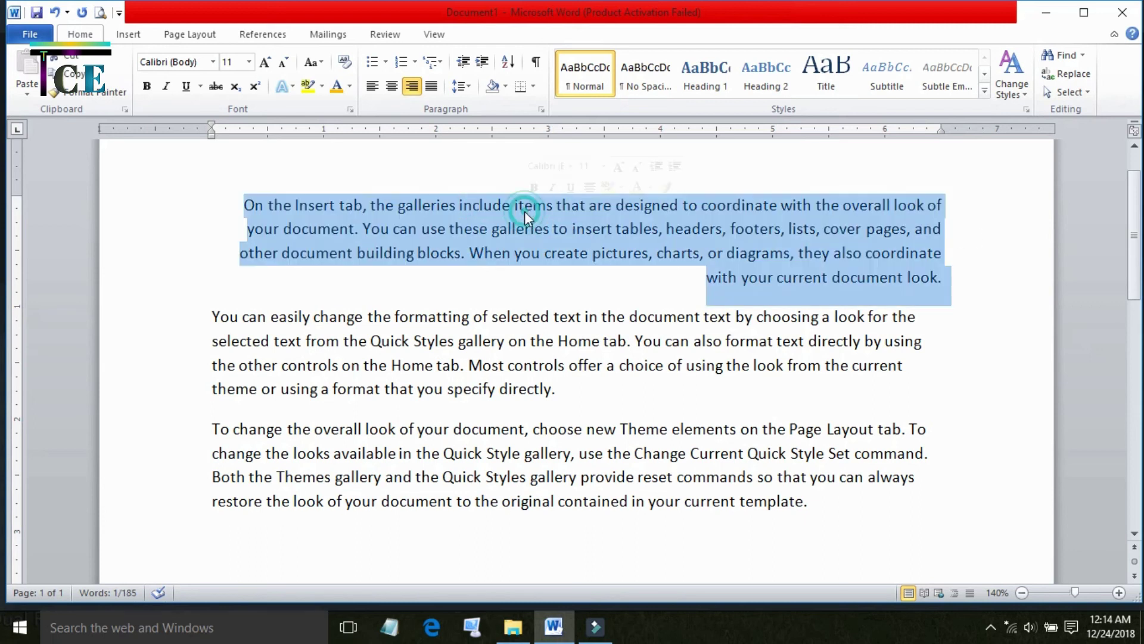
click(390, 87)
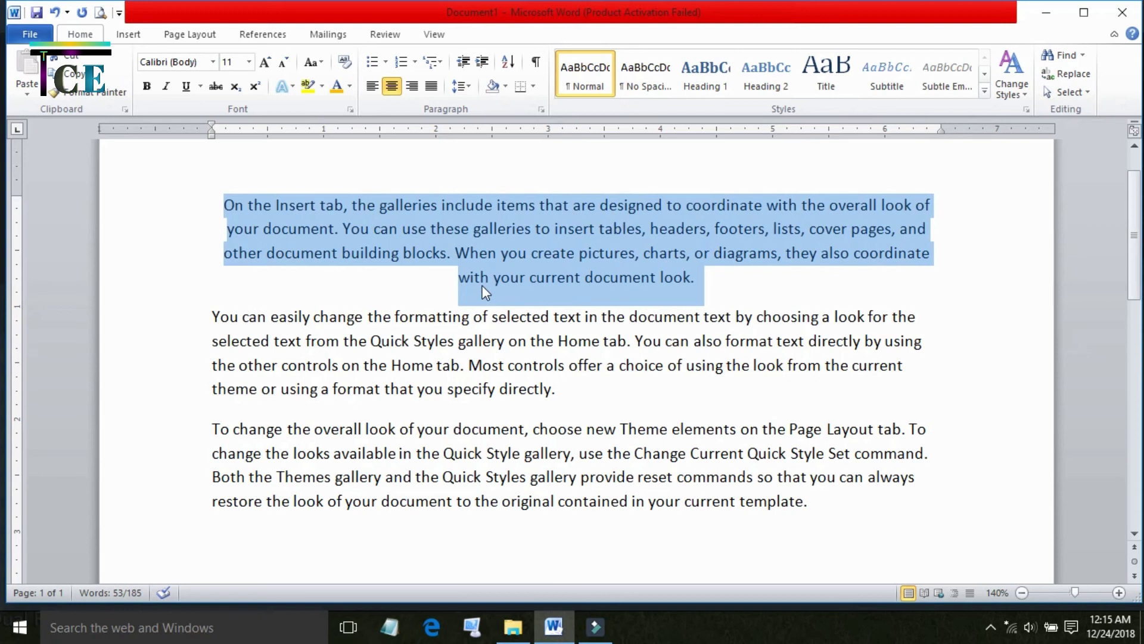
Step: Justify the "On the Insert tab" paragraph, switch it to left alignment, and justify it again
key(ctrl+j)
click(946, 229)
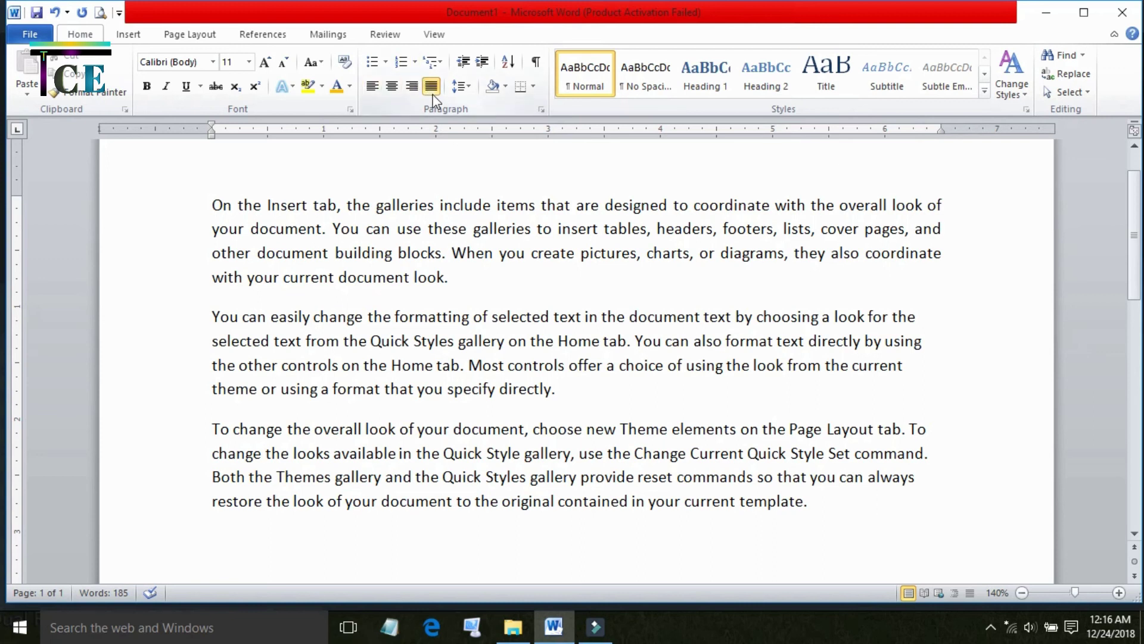
key(ctrl+l)
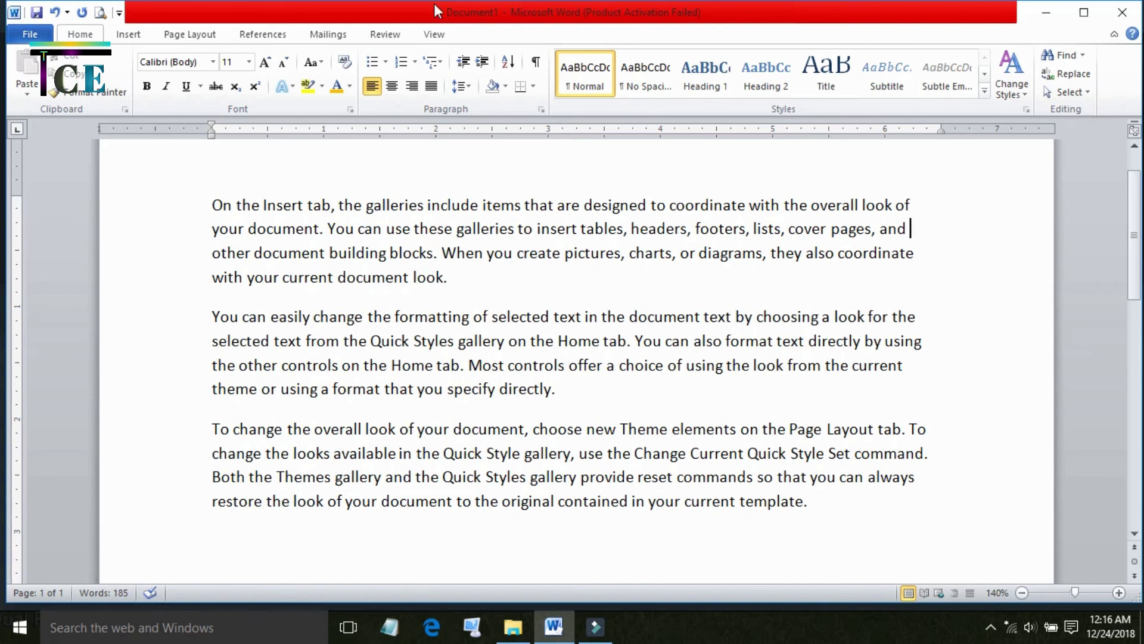
click(431, 86)
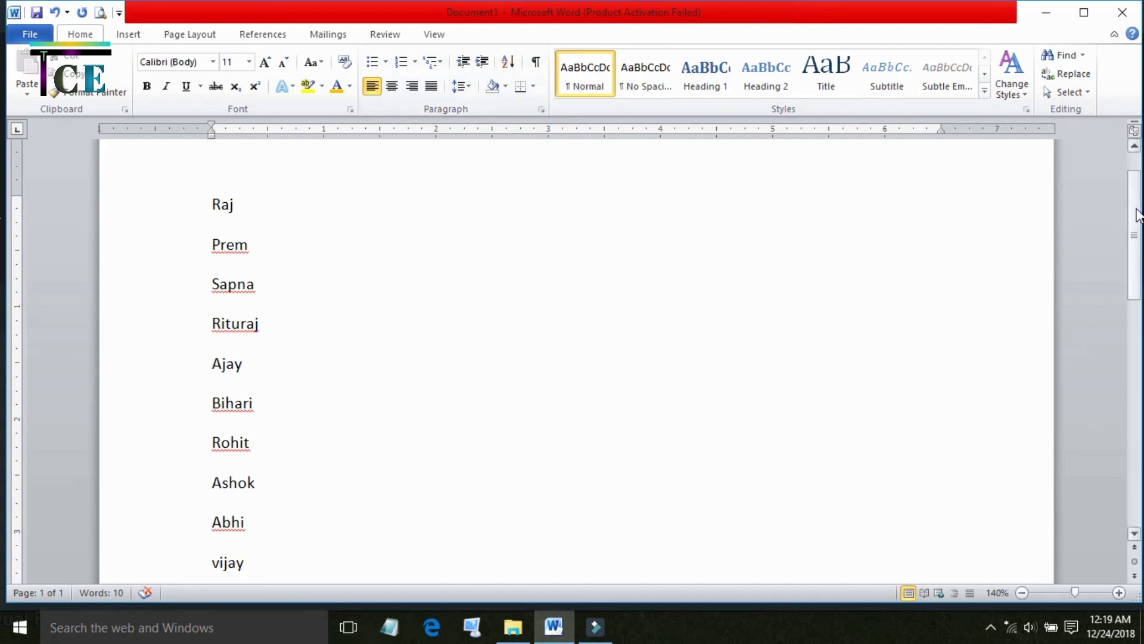
Step: Sort the entire list of names by paragraphs as text in ascending order, with no header row, and clear the selection
scroll(1138, 247, down, 3)
drag(1137, 247, 1124, 225)
click(1125, 246)
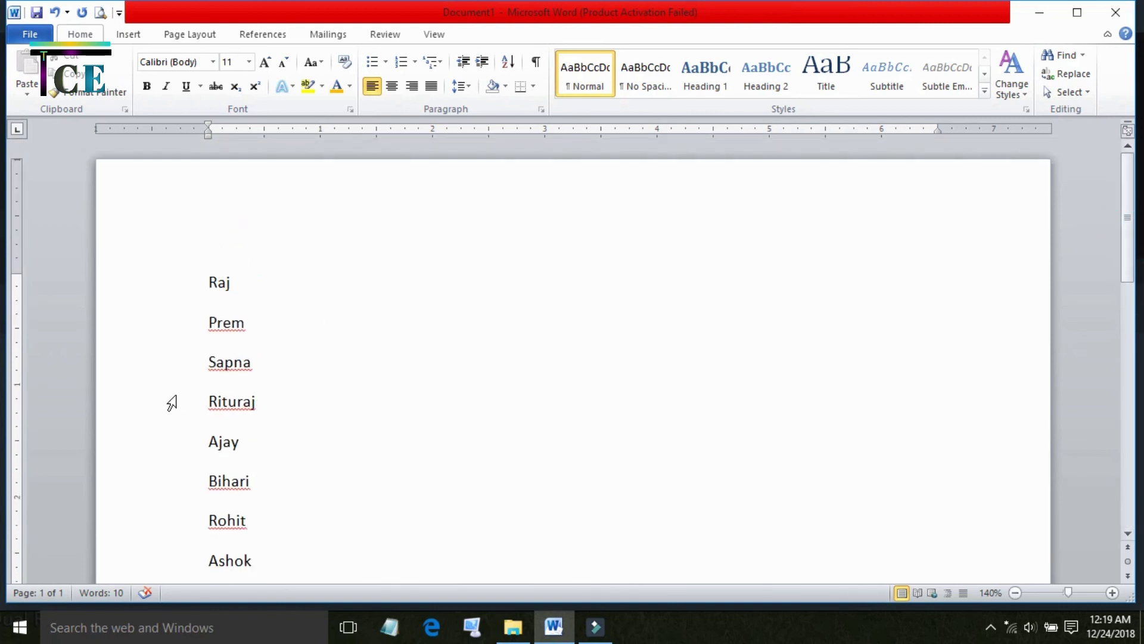
click(139, 443)
key(ctrl+a)
scroll(475, 332, down, 2)
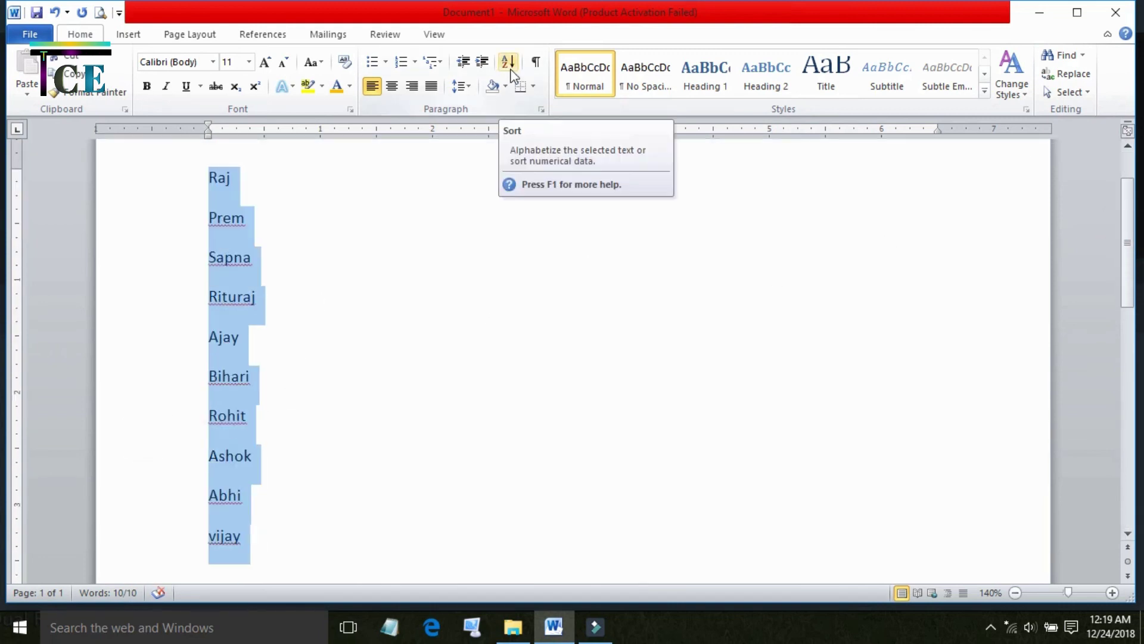
click(511, 72)
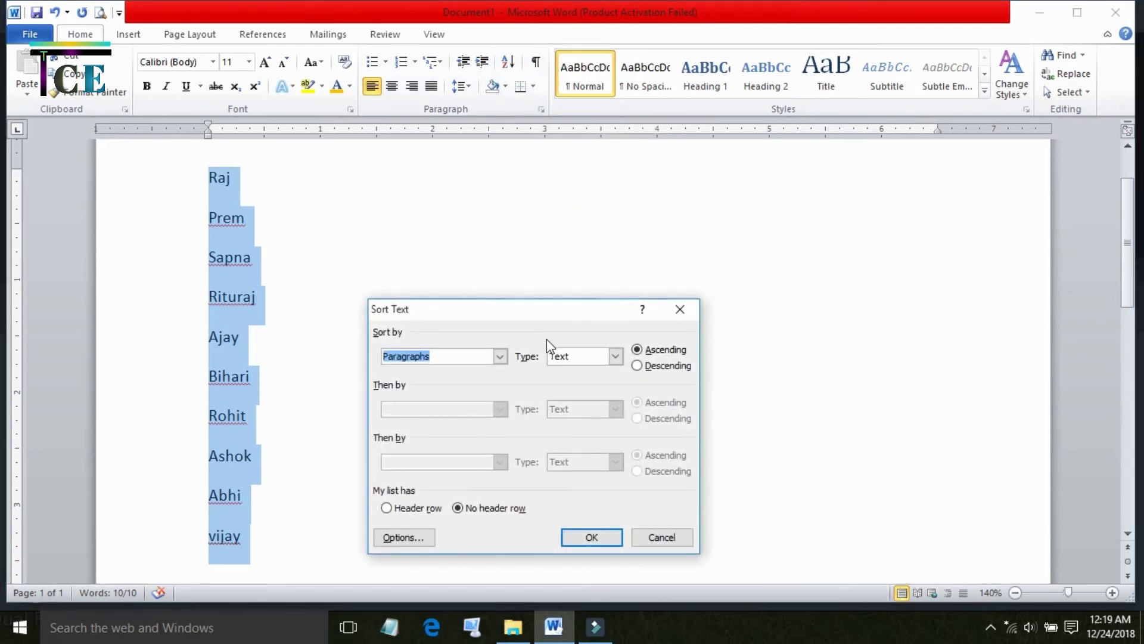
click(500, 357)
click(500, 358)
click(616, 356)
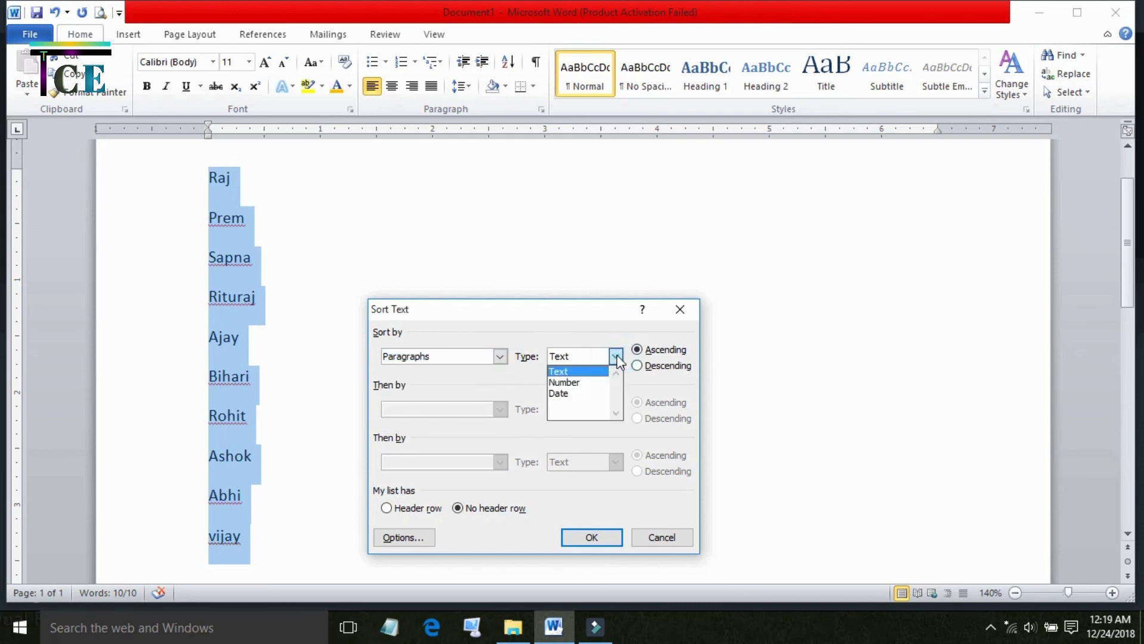
click(617, 355)
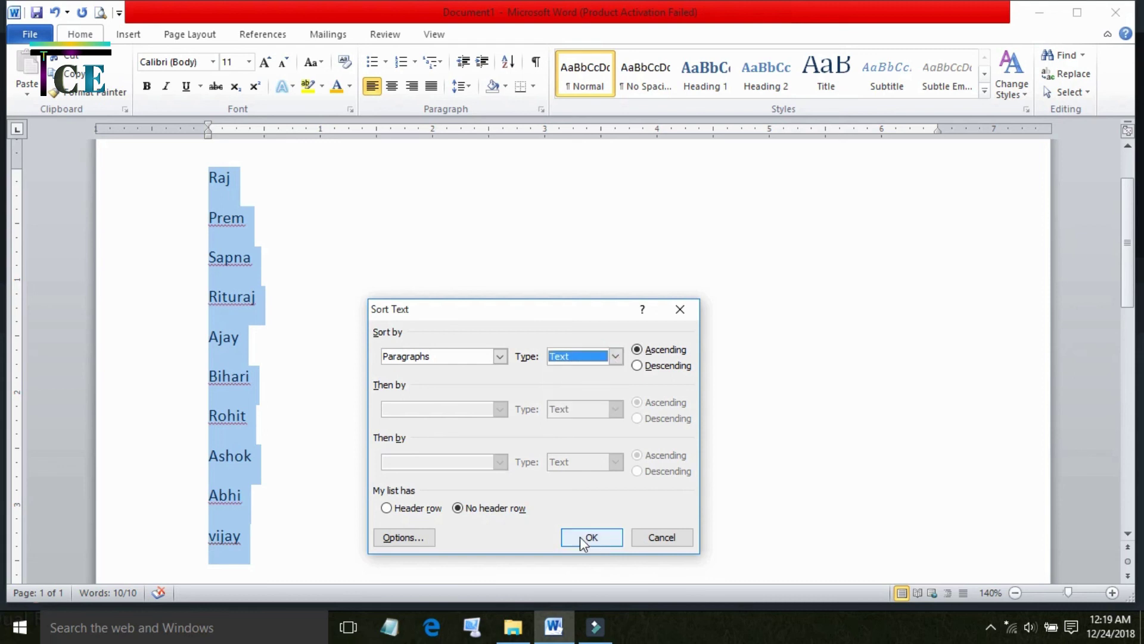
click(581, 537)
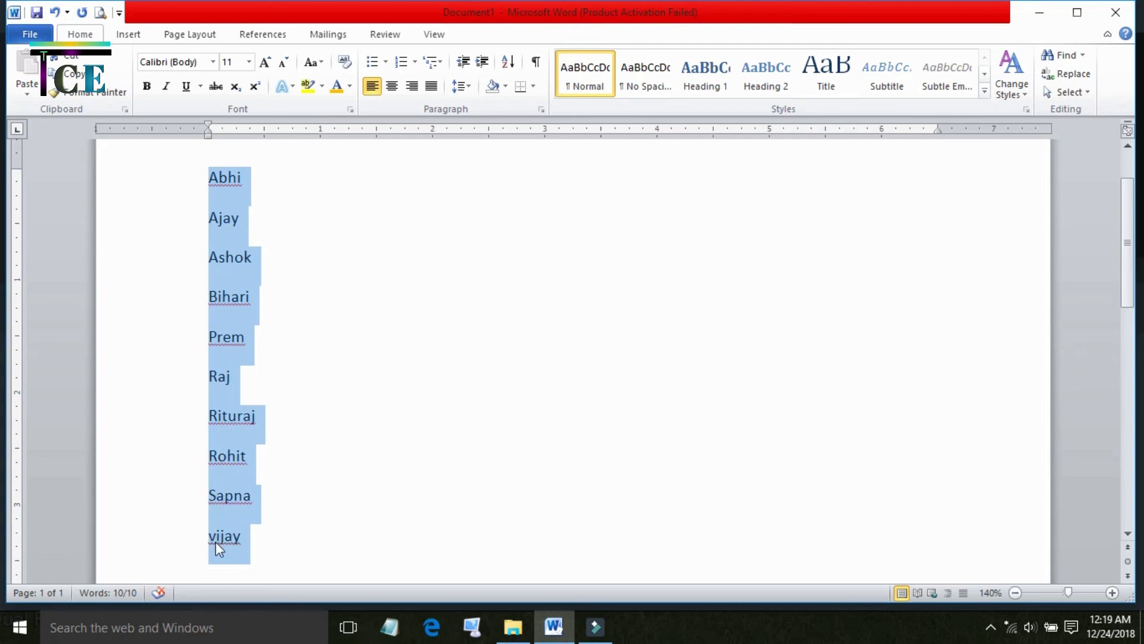
click(333, 370)
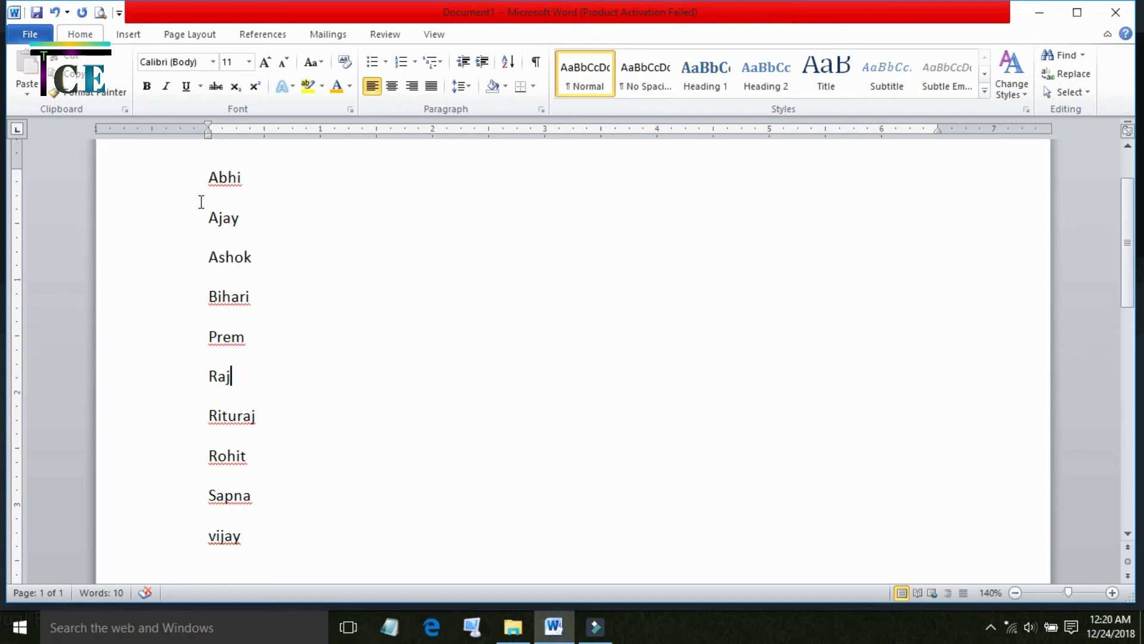
click(419, 195)
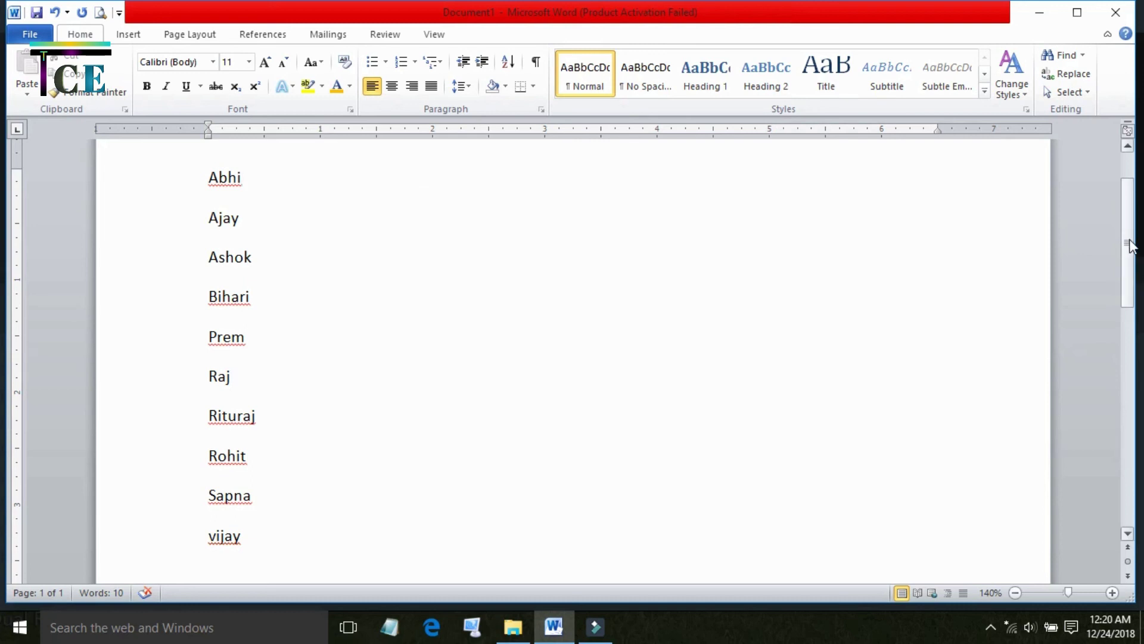
Step: Add the numbers 5, 2, 5, 6, 3, 7, 71 and 8 on separate lines below the list of names
drag(1128, 239, 1138, 365)
click(298, 245)
key(Return)
text(5)
key(Return)
text(2)
key(Return)
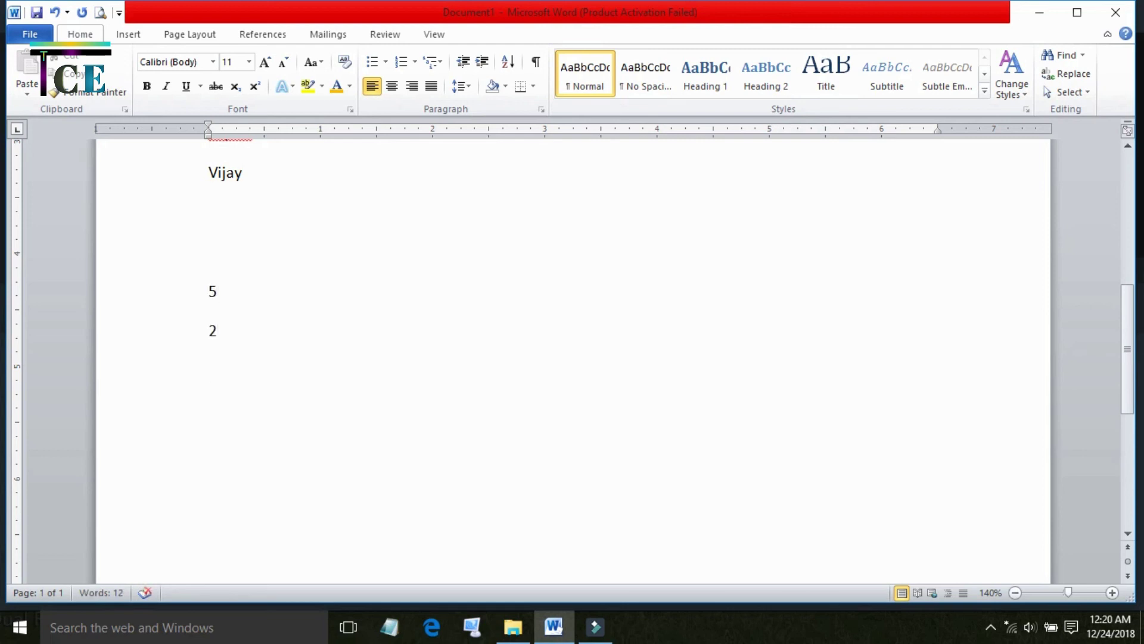
text(5)
key(Return)
text(6)
key(Return)
text(3)
key(Return)
text(7)
key(Return)
text(71)
key(Return)
text(8)
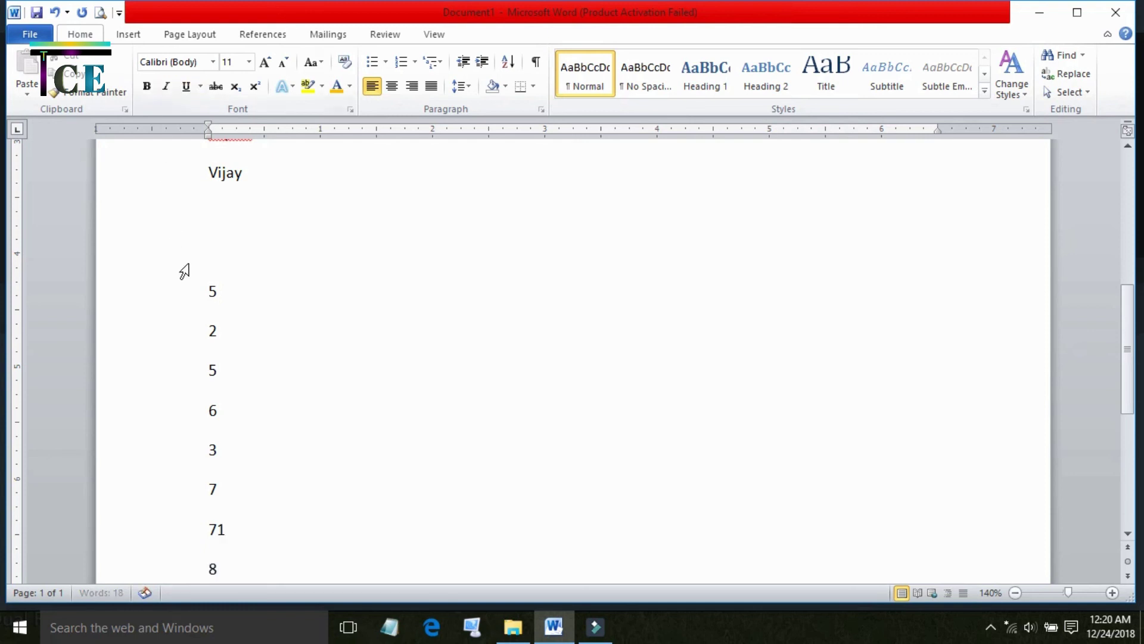
Step: Sort the list of numbers below the names by paragraphs as numbers in descending order
click(181, 347)
drag(174, 276, 172, 582)
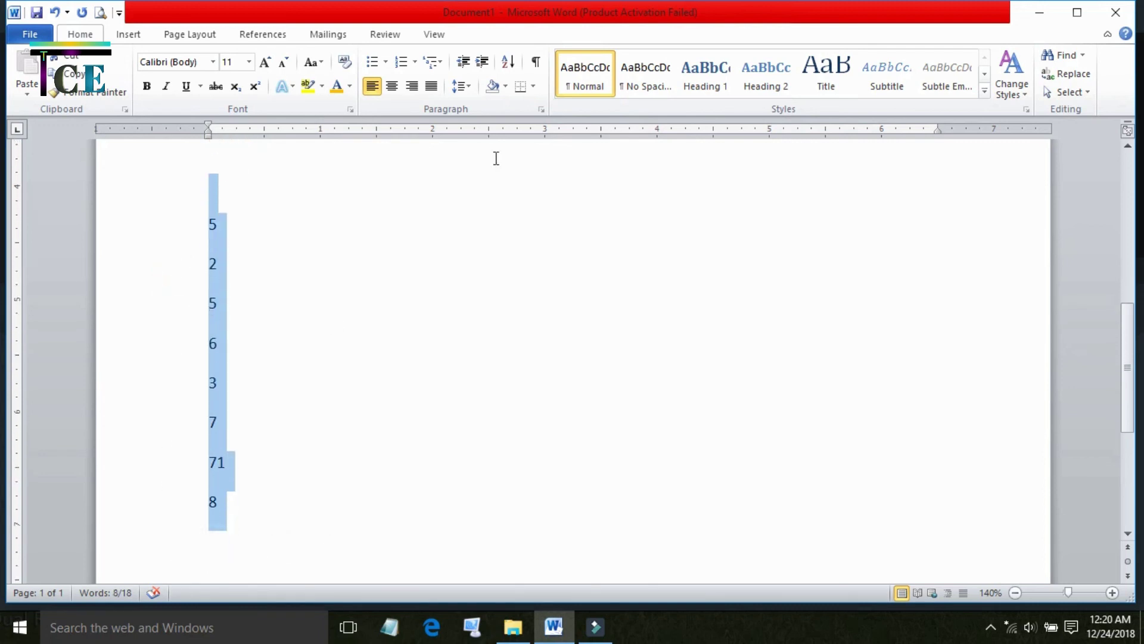
click(507, 66)
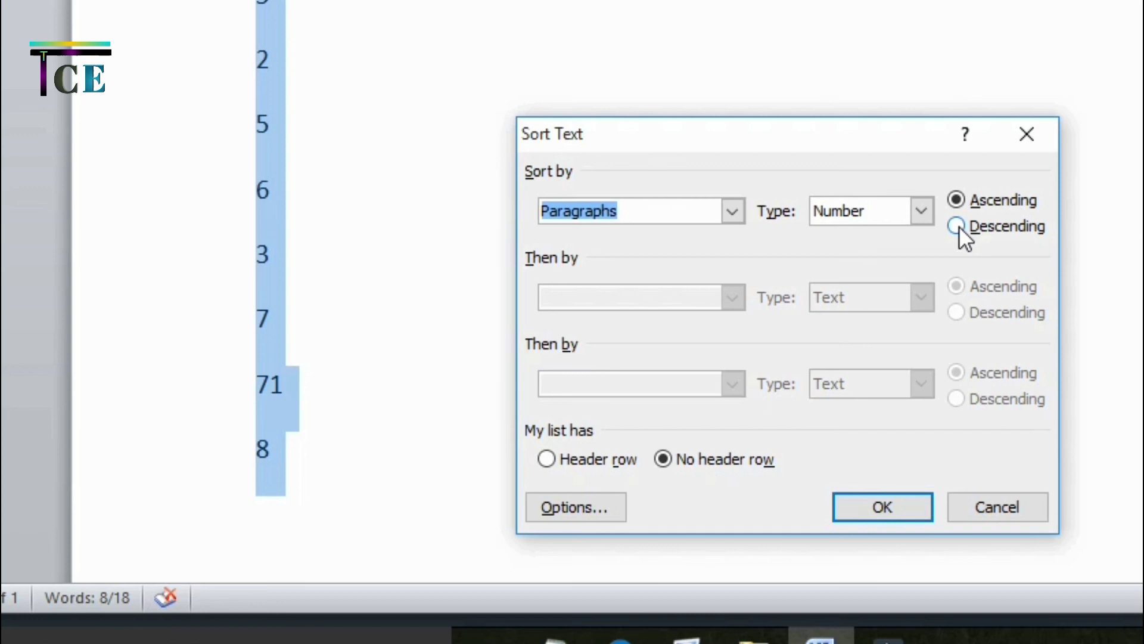
click(957, 227)
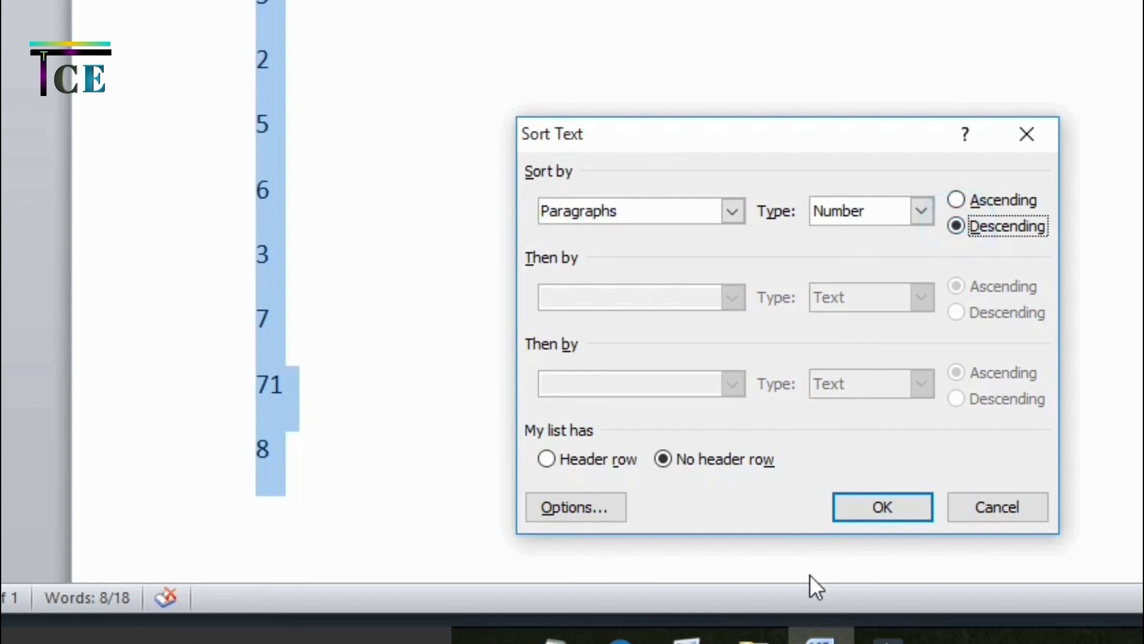
click(865, 500)
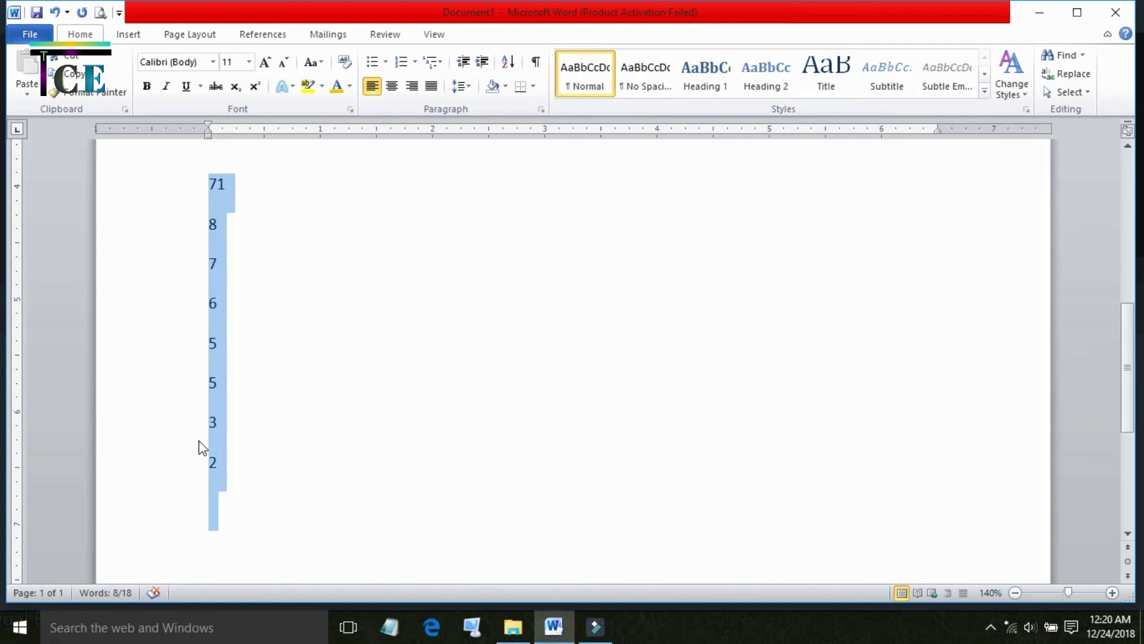
Step: Sort the selected list of numbers again by paragraphs as numbers, this time in ascending order with no header row
click(516, 69)
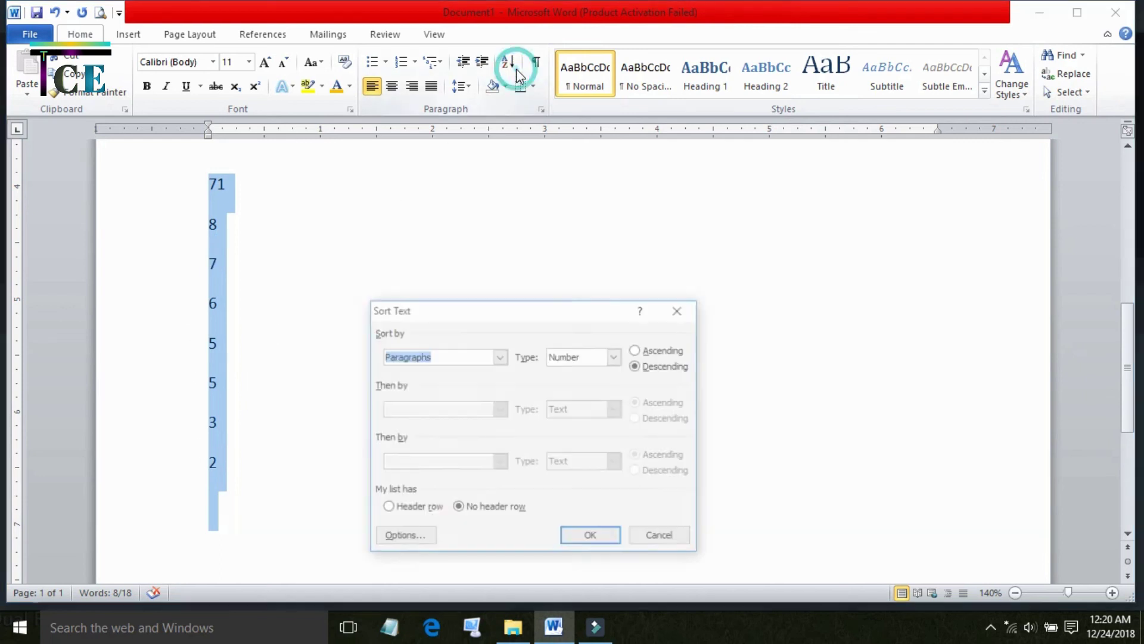
click(639, 351)
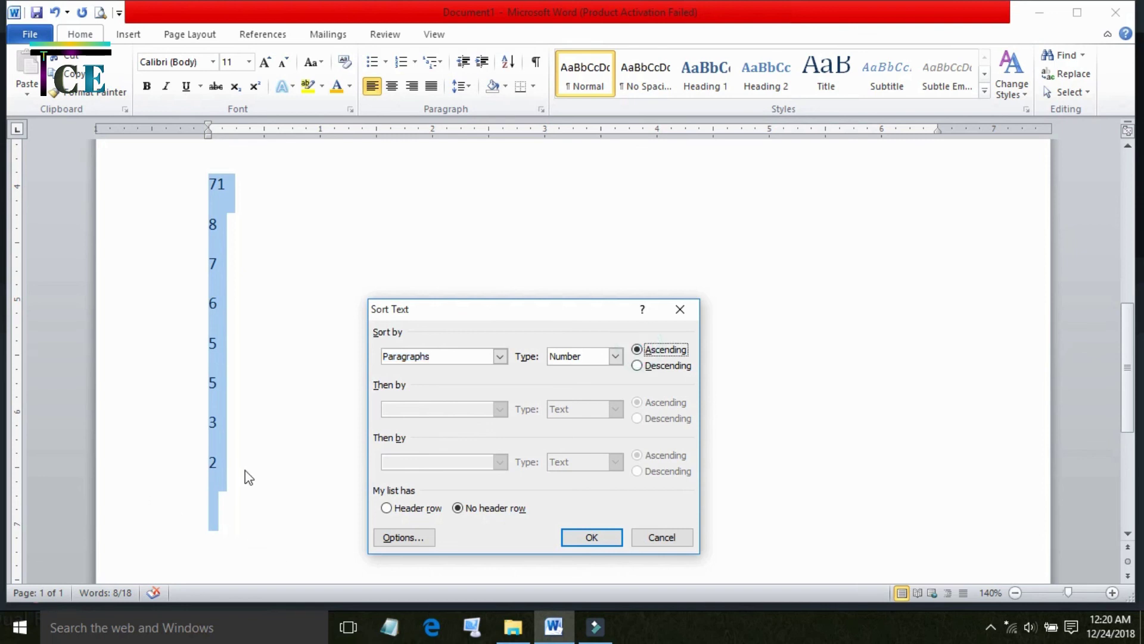
click(583, 541)
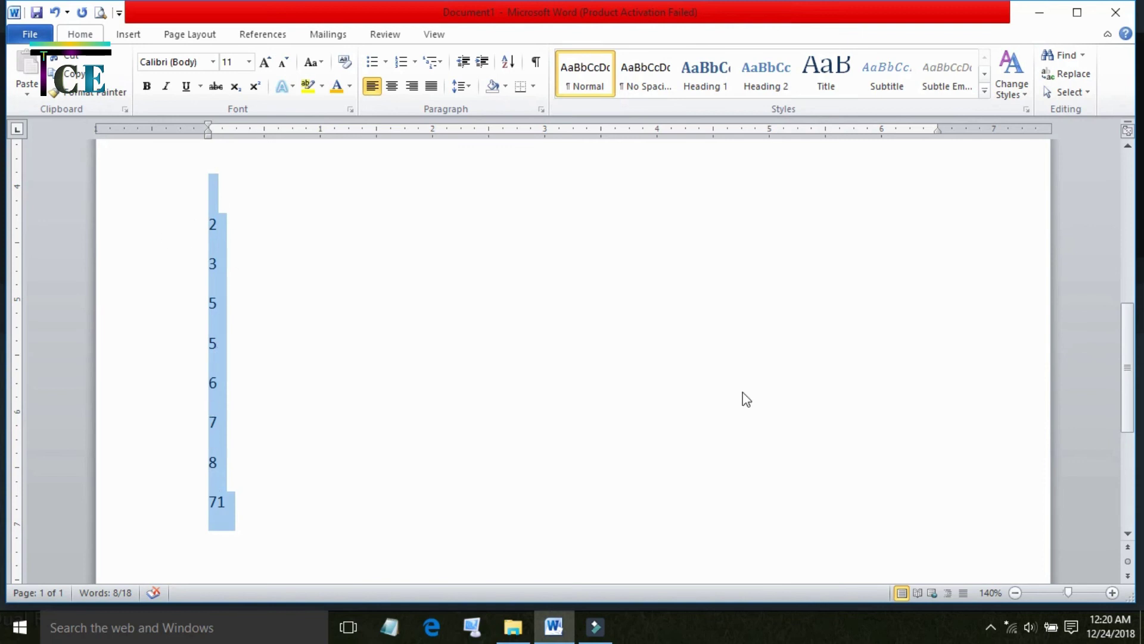
Step: Sort the entire list of names by paragraphs as text in descending order, with no header row, and clear the selection
scroll(1129, 381, up, 5)
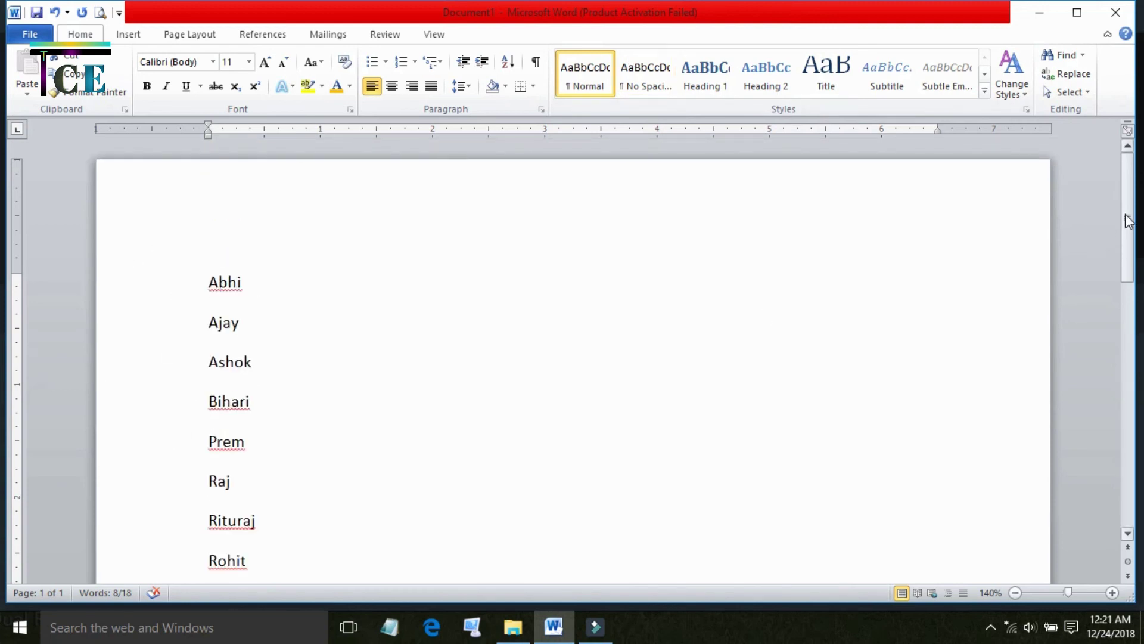
scroll(1134, 221, down, 1)
scroll(1134, 228, down, 1)
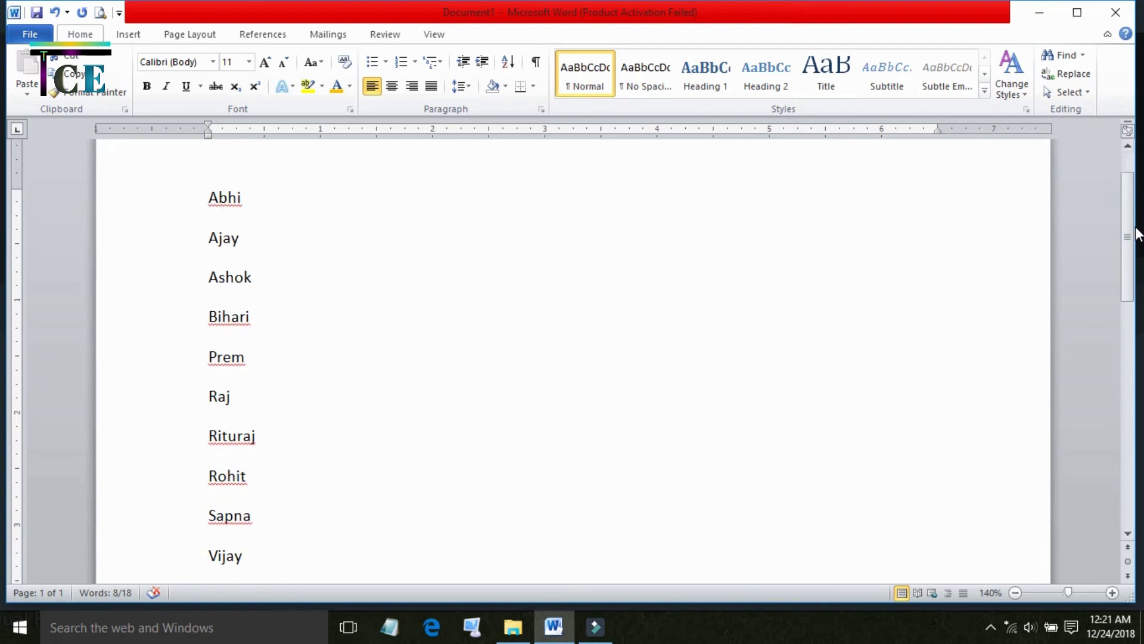
drag(179, 204, 178, 566)
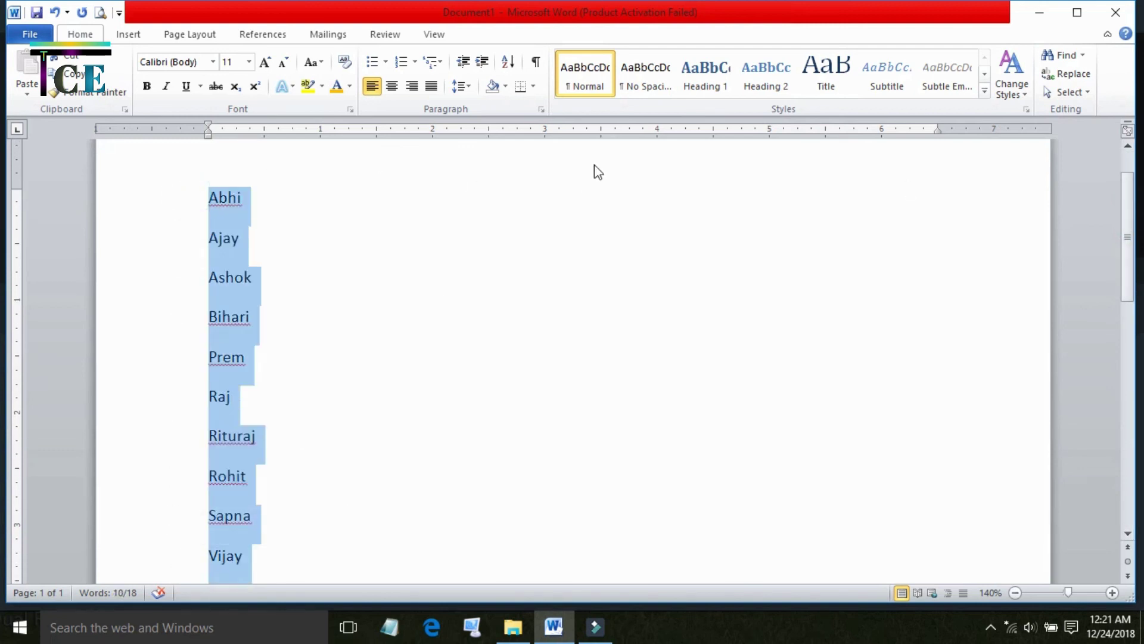
click(510, 64)
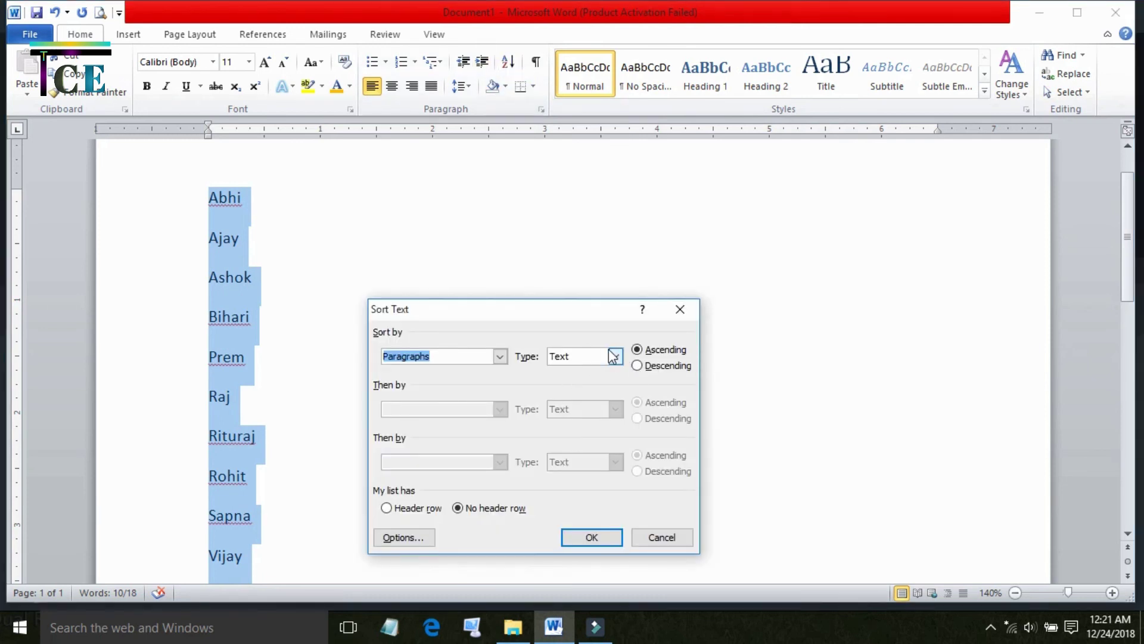
click(637, 365)
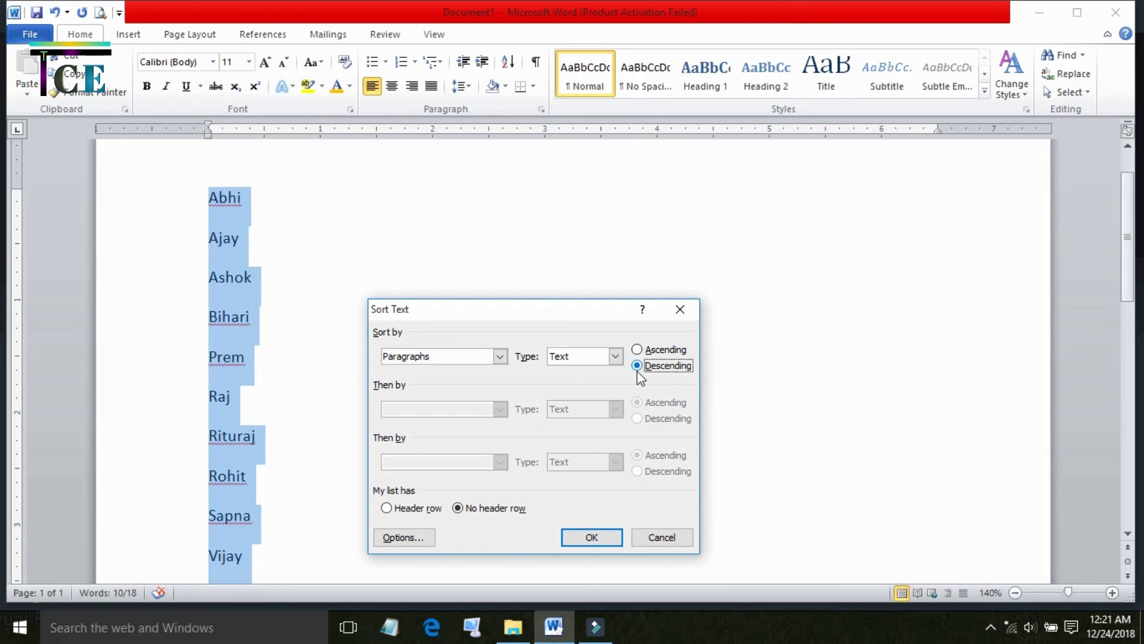
click(582, 535)
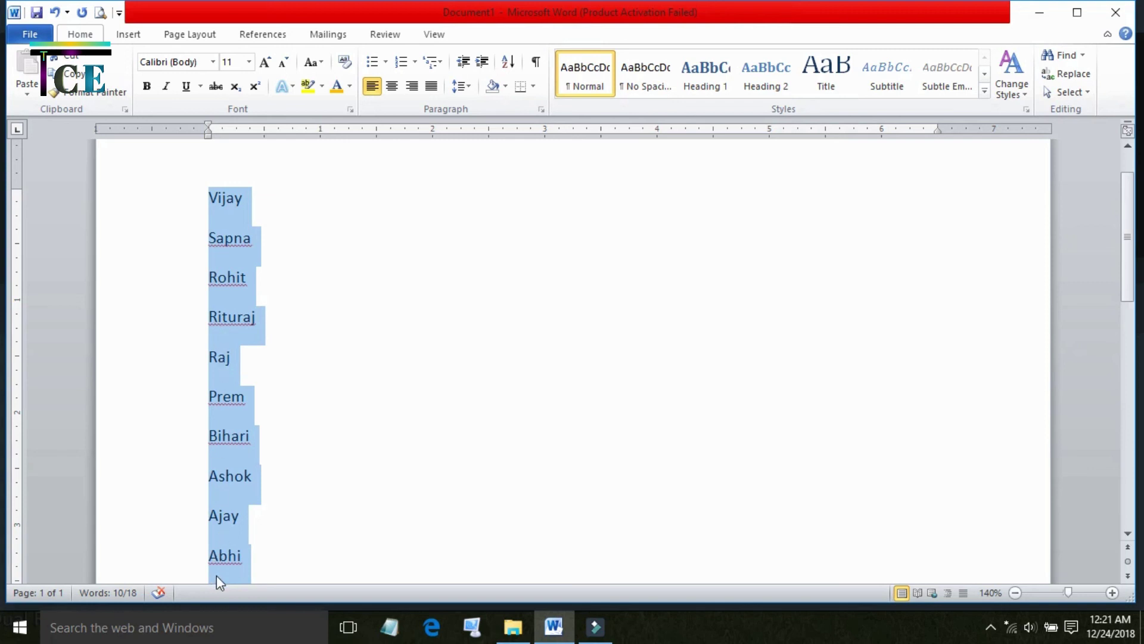
click(361, 463)
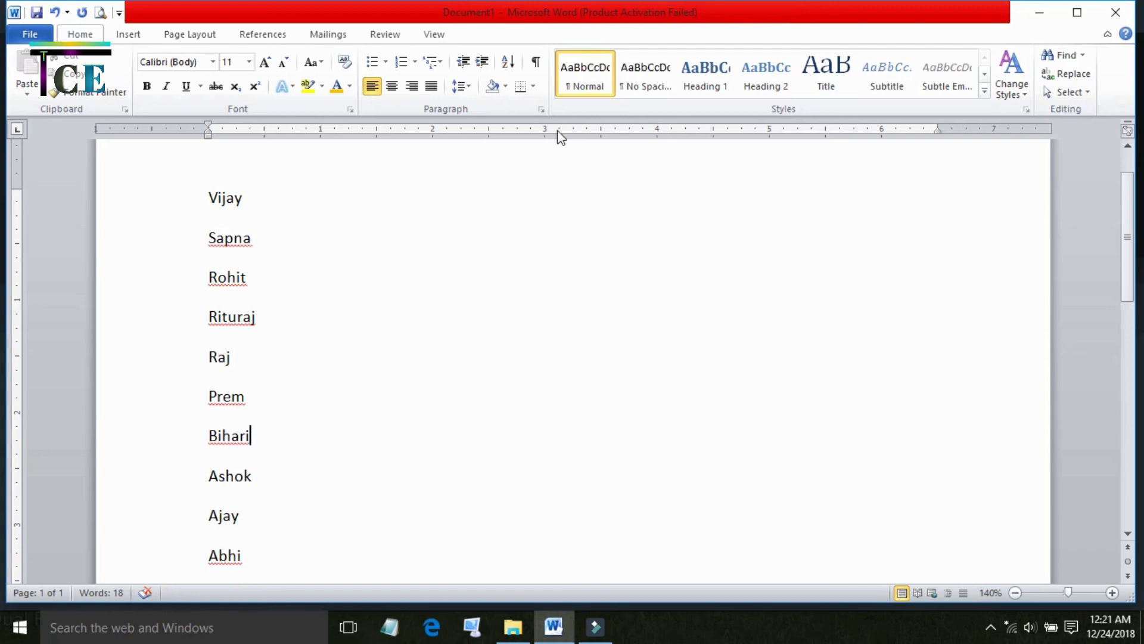